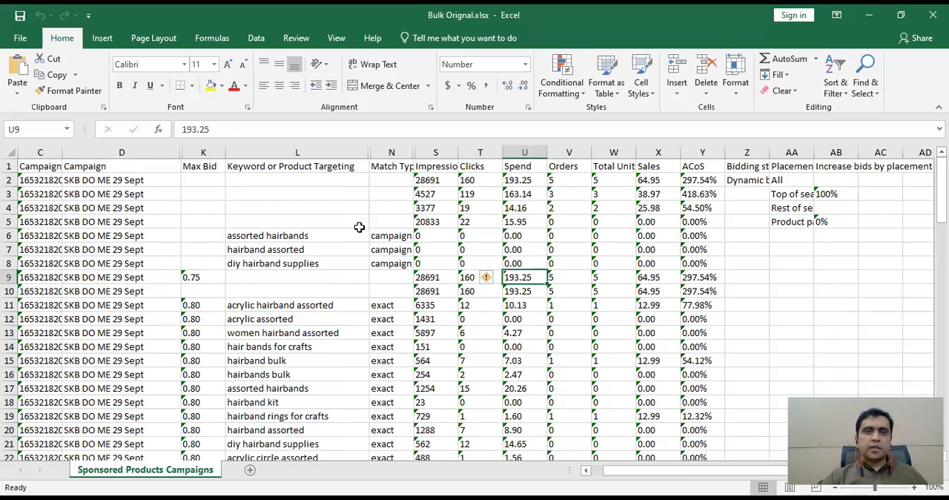
# Check the available macros of PERSONAL.XLSB and Bulk Formated.xlsx in the macro list.
pyautogui.click(340, 38)
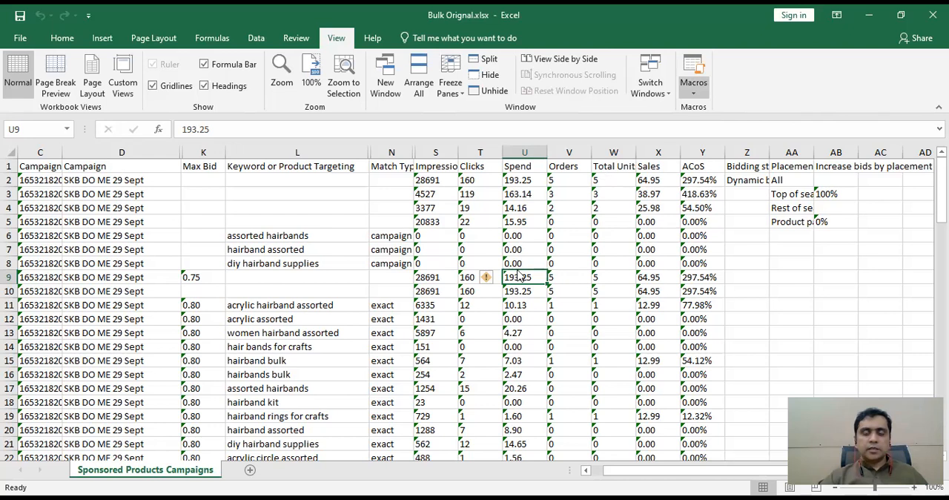
pyautogui.hotkey('alt', 'F8')
pyautogui.click(550, 261)
pyautogui.scroll(-1, 584, 309)
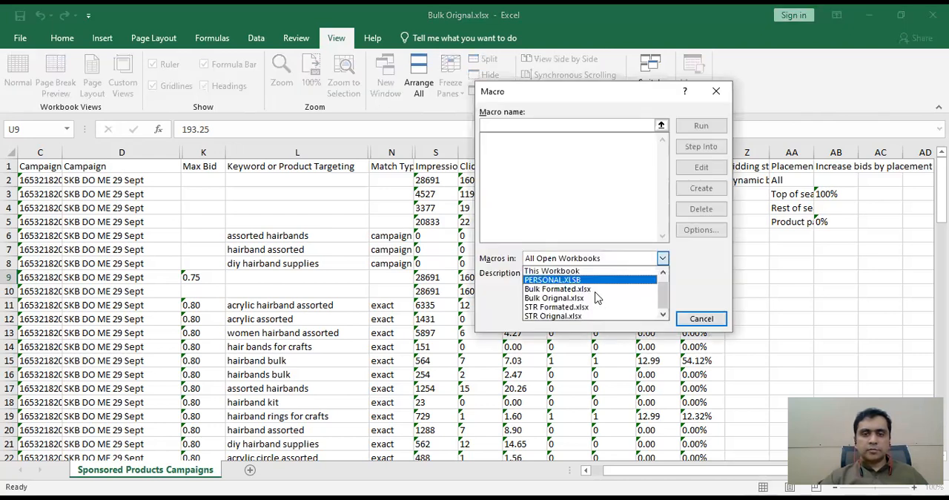
pyautogui.scroll(1, 592, 308)
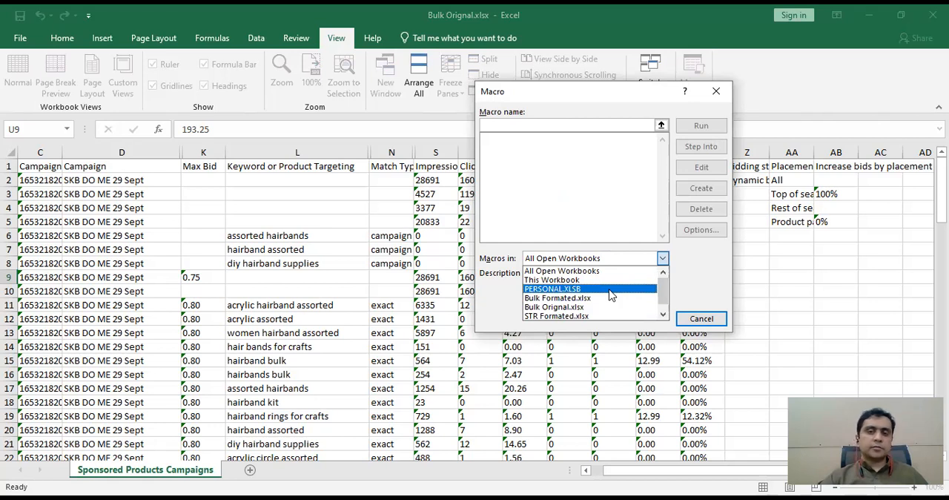
pyautogui.click(570, 263)
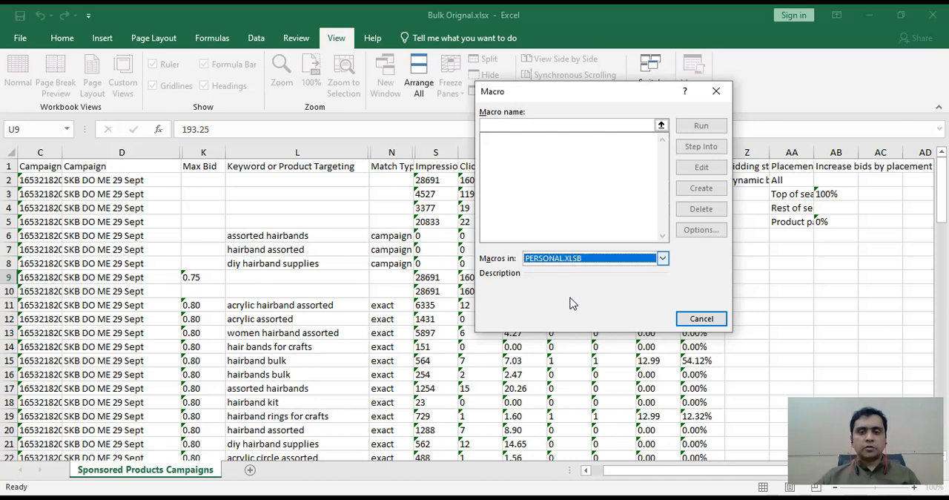
pyautogui.click(571, 299)
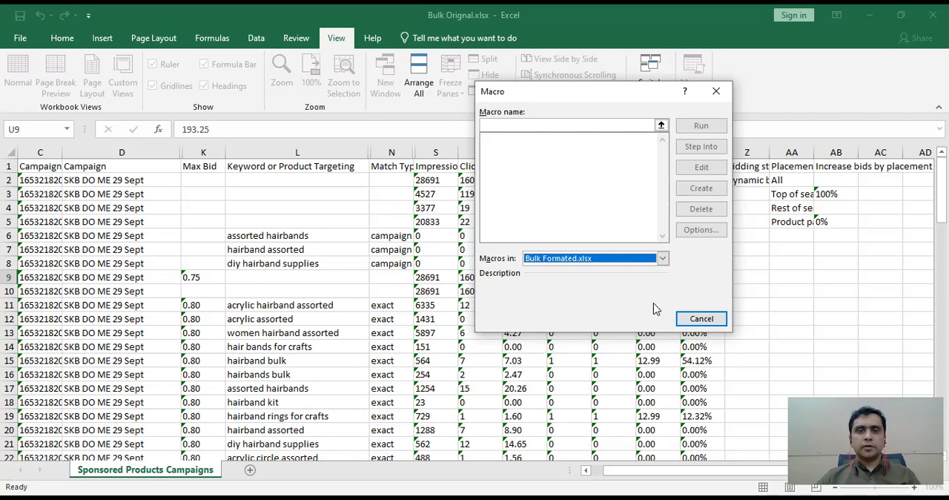
pyautogui.click(571, 258)
pyautogui.click(561, 288)
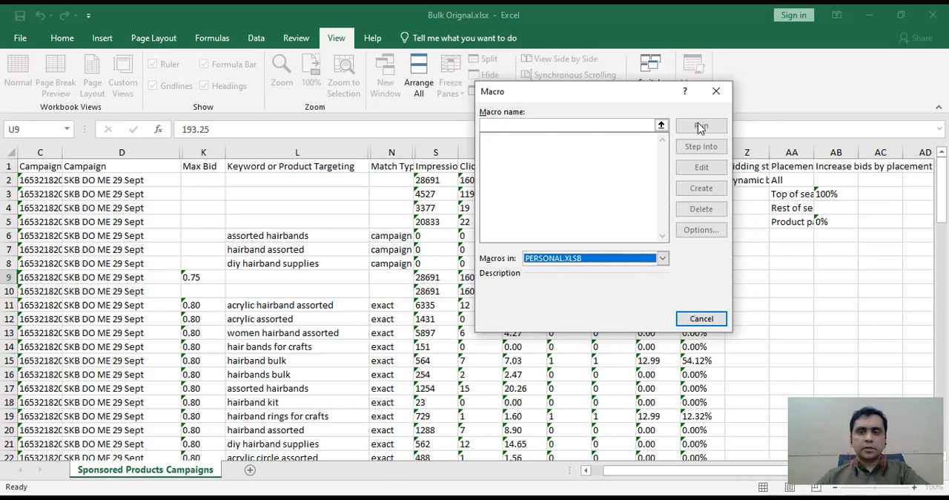
# Record an empty macro stored in the Personal Macro Workbook.
pyautogui.click(774, 366)
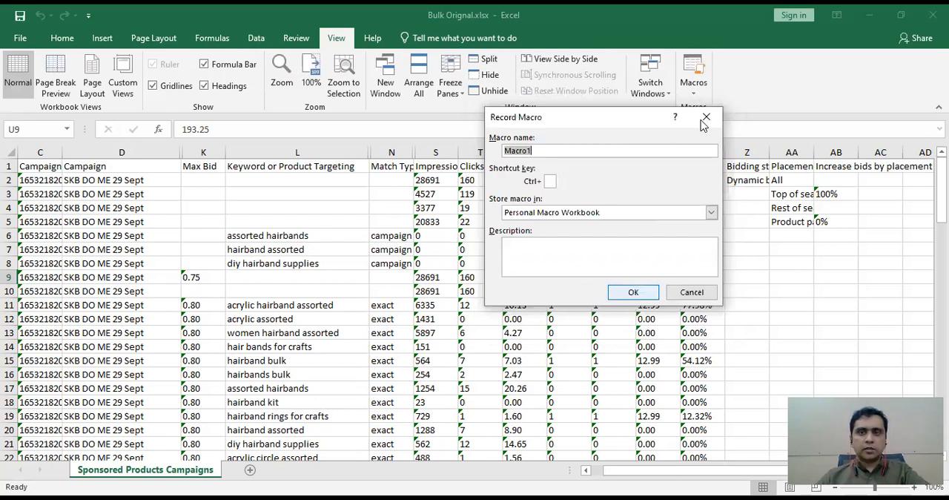
pyautogui.press('Return')
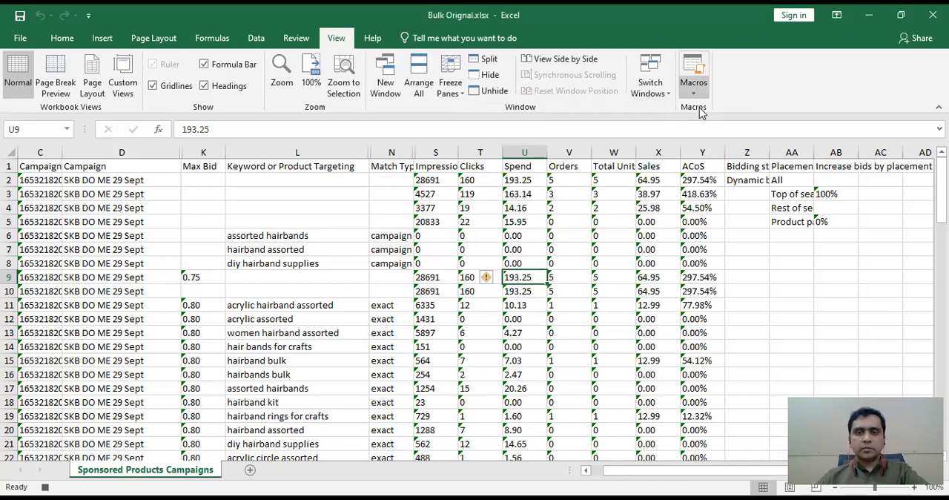
# Open the code of Macro1 from PERSONAL.XLSB in the Visual Basic editor.
pyautogui.hotkey('alt', 'F8')
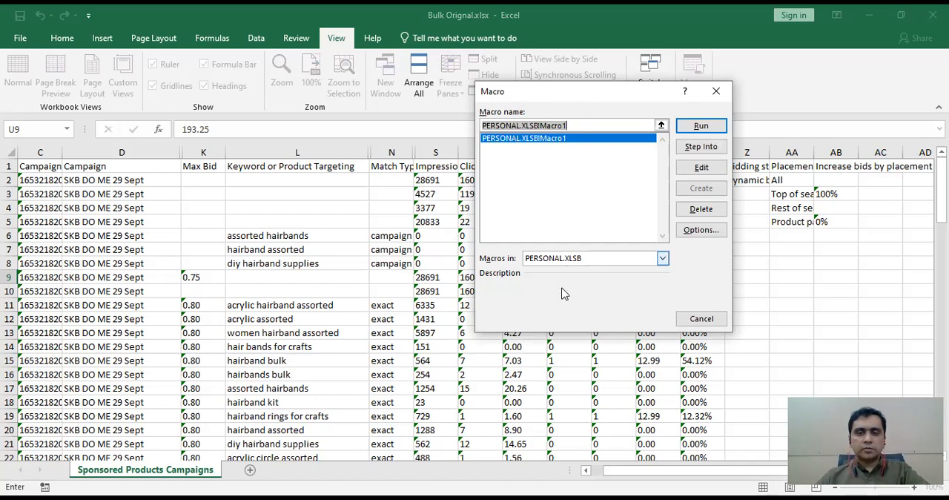
pyautogui.click(687, 173)
pyautogui.click(690, 178)
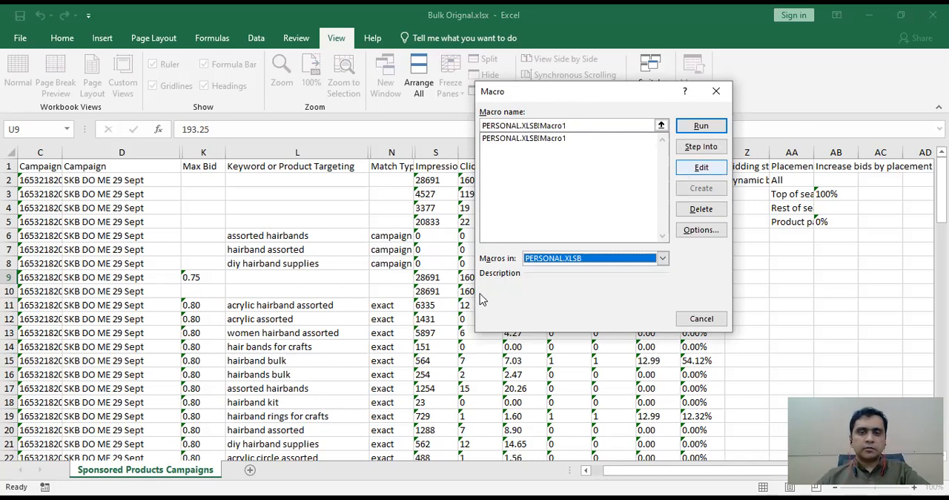
pyautogui.click(483, 299)
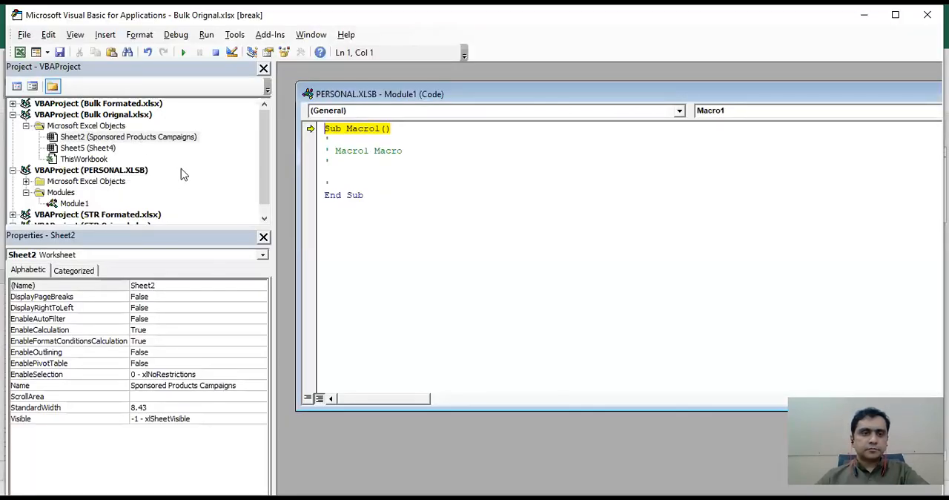
# Select the Modules folder of the PERSONAL.XLSB project.
pyautogui.scroll(-1, 184, 174)
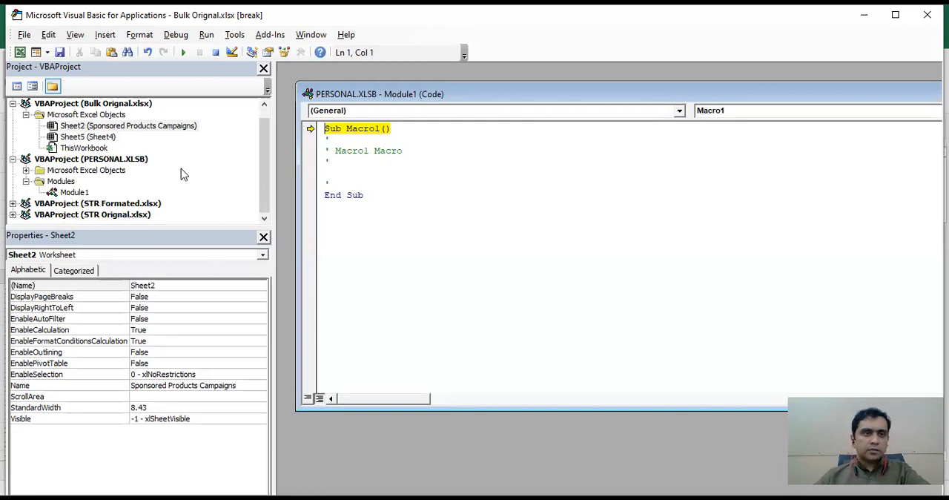
pyautogui.scroll(1, 181, 169)
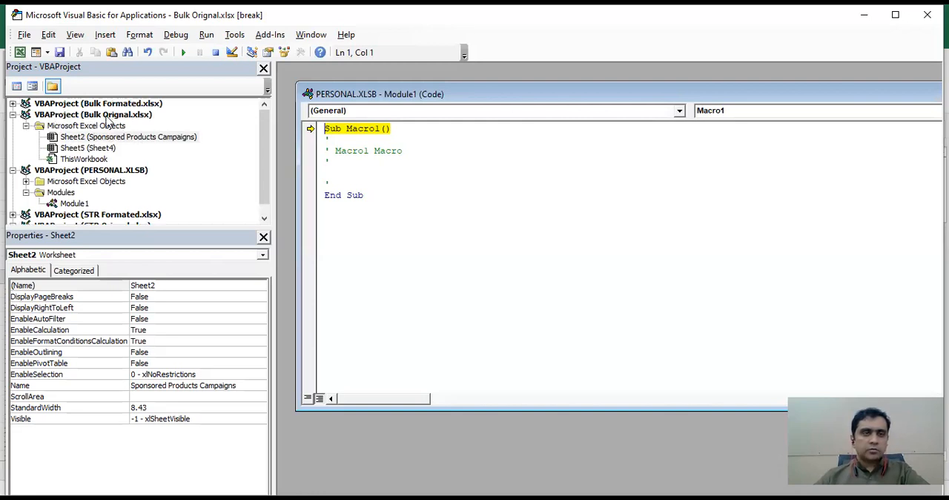
pyautogui.click(105, 115)
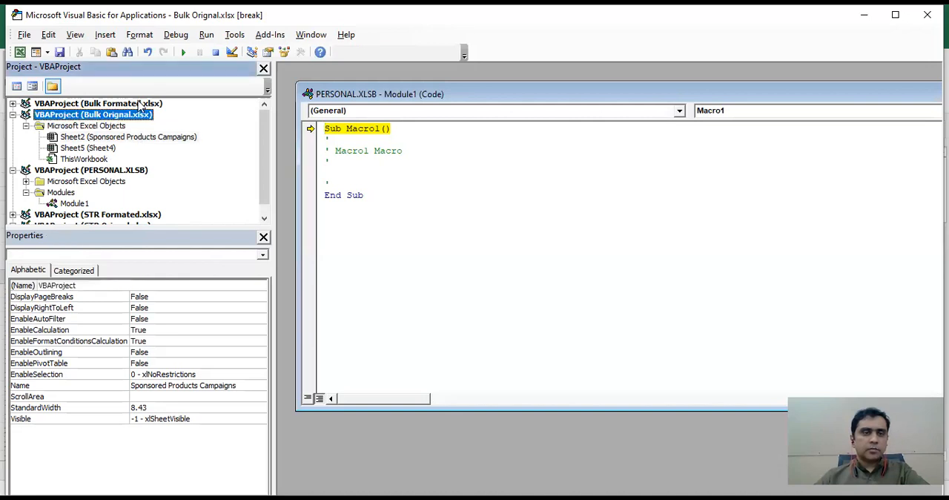
pyautogui.click(43, 172)
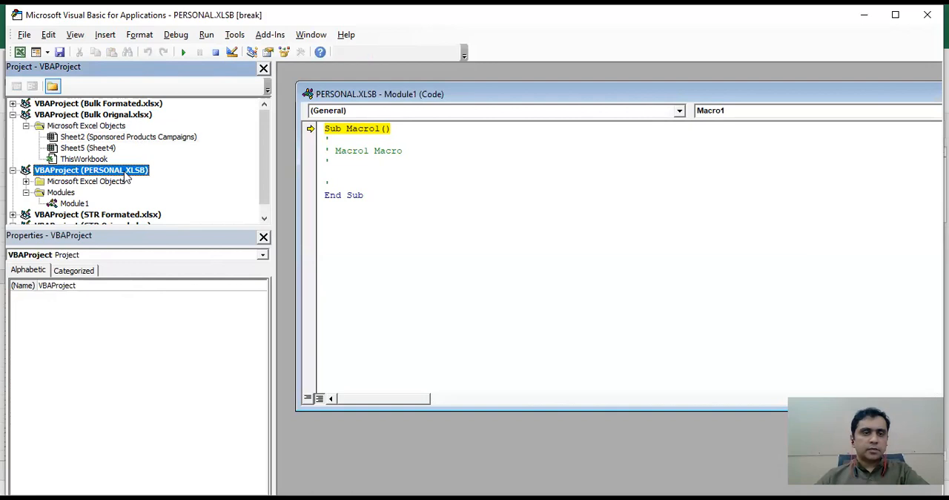
pyautogui.click(63, 195)
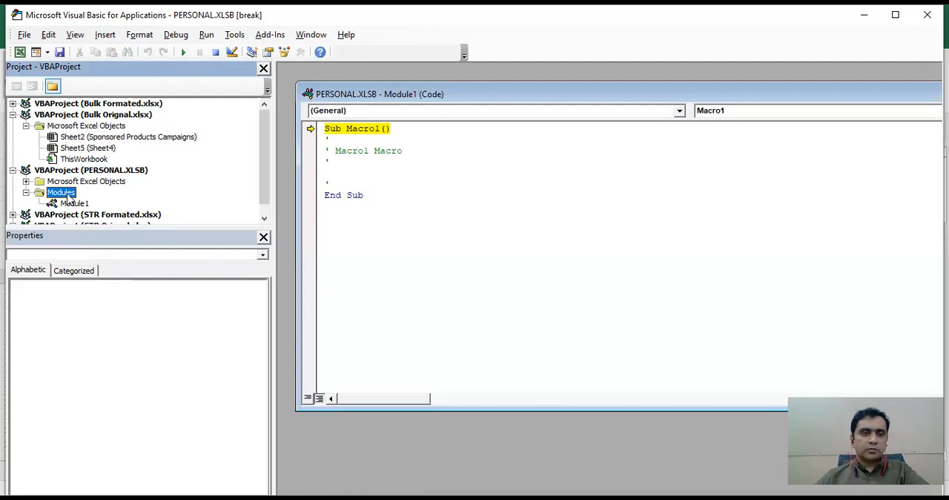
# Import bulk1_all.bas into the PERSONAL.XLSB modules from the Macros subfolder of "reporting & optimization macros".
pyautogui.rightClick(68, 196)
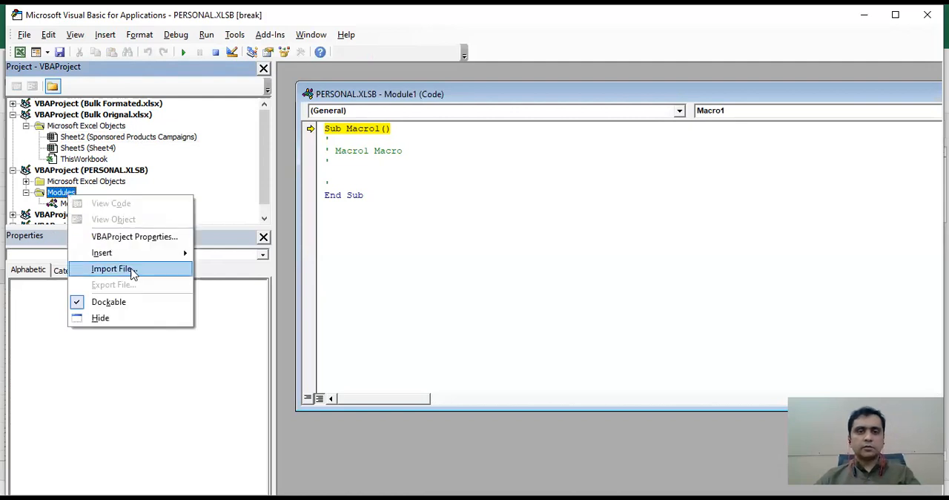
pyautogui.press('Return')
pyautogui.click(339, 293)
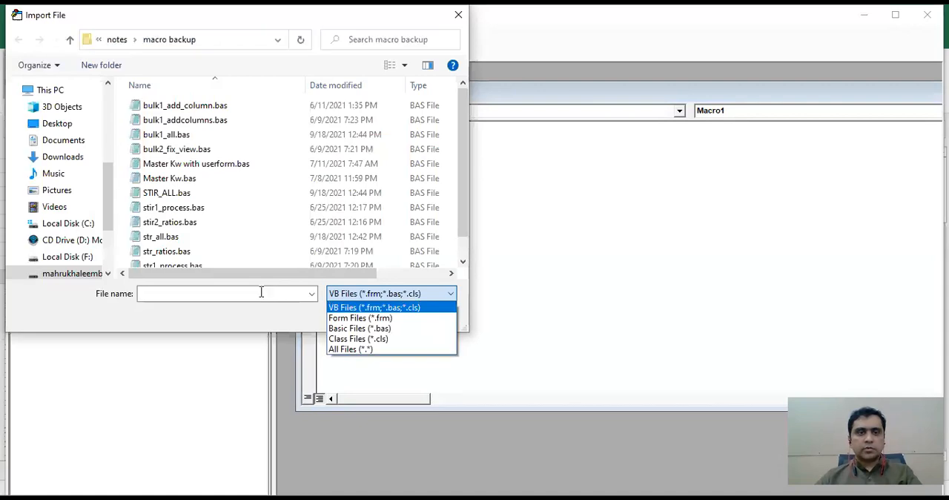
pyautogui.click(261, 293)
pyautogui.hotkey('ctrl', 'v')
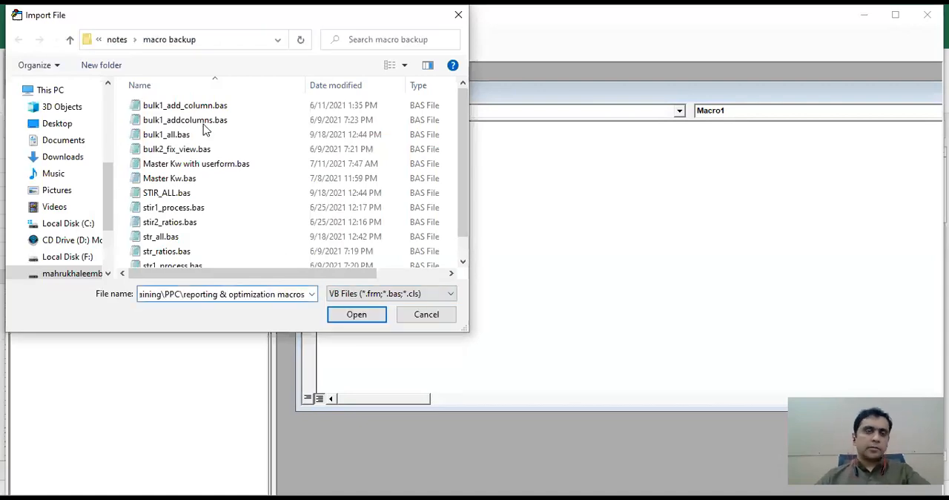
pyautogui.press('Return')
pyautogui.doubleClick(157, 111)
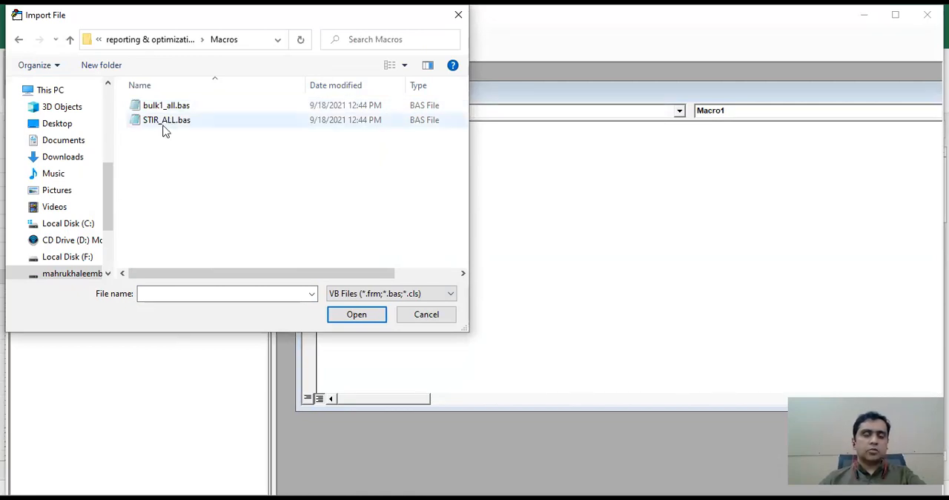
pyautogui.click(157, 112)
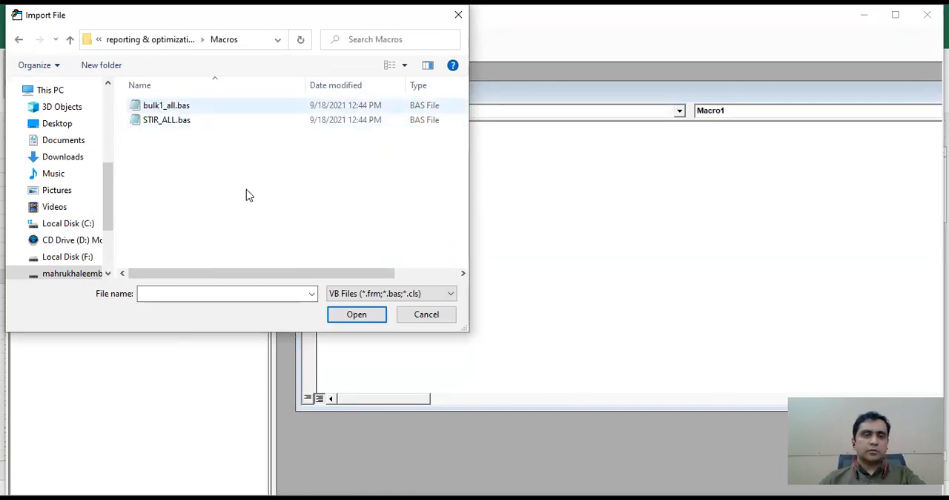
pyautogui.click(342, 317)
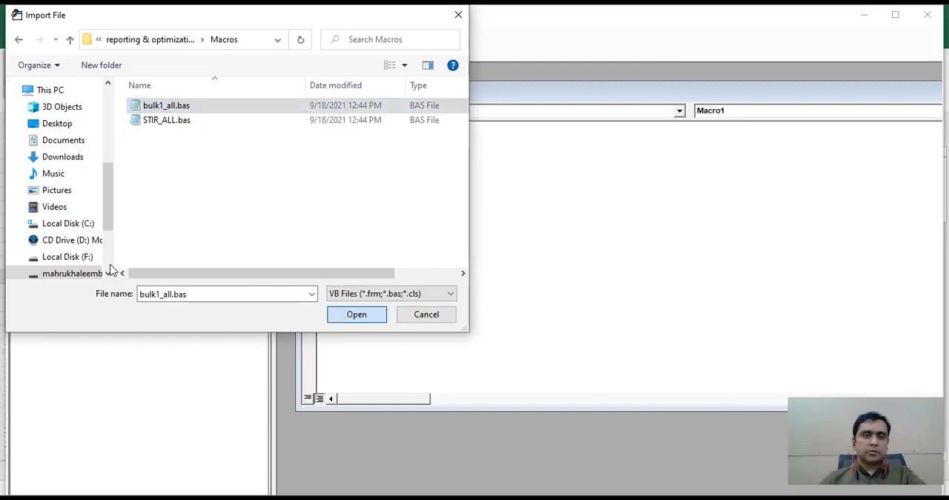
# Import STIR_ALL.bas into the PERSONAL.XLSB modules and look over the project's module list.
pyautogui.click(166, 121)
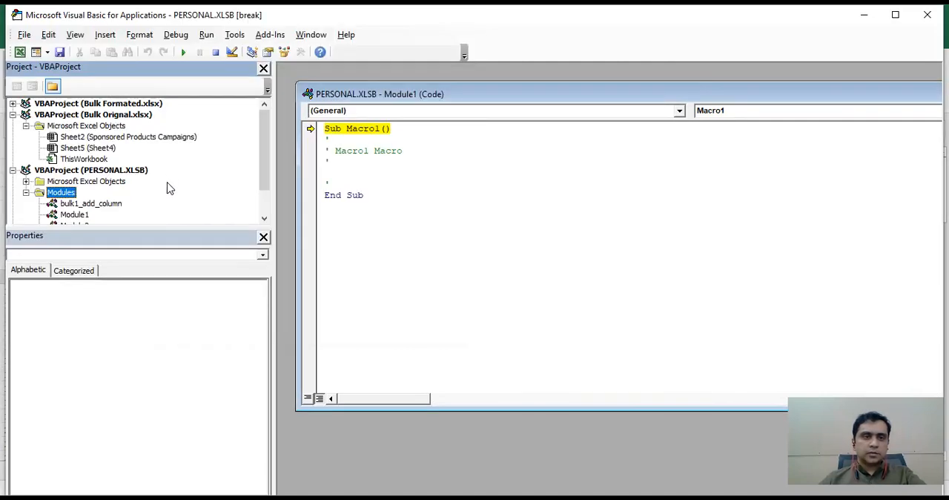
pyautogui.scroll(-1, 170, 187)
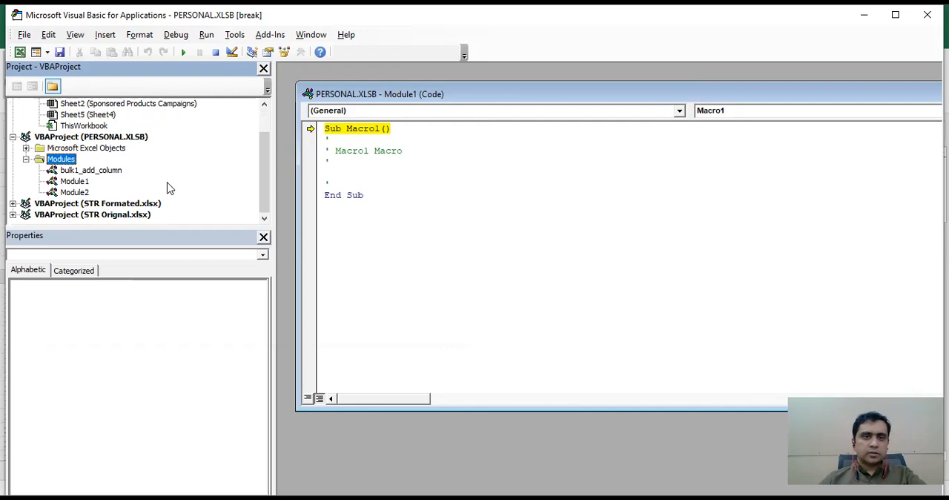
pyautogui.scroll(1, 167, 187)
pyautogui.scroll(-1, 170, 188)
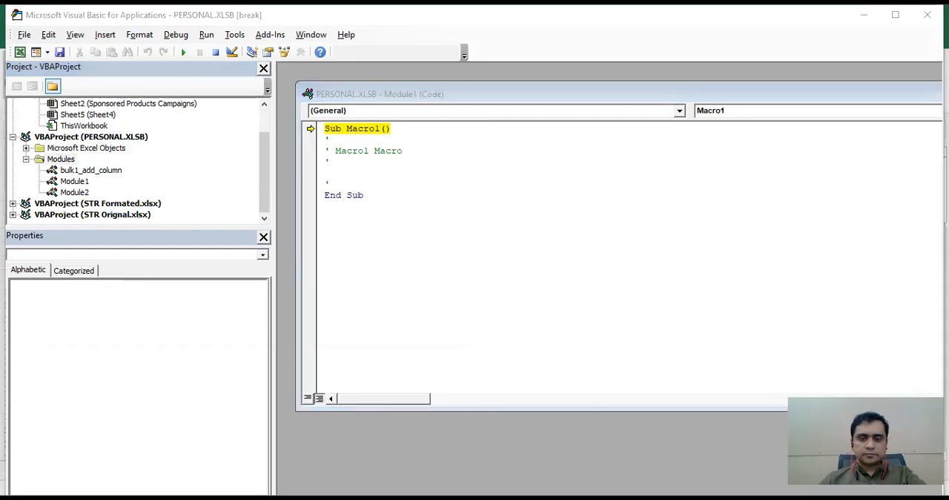
# Remove Module1 from the PERSONAL.XLSB project without exporting it.
pyautogui.click(624, 408)
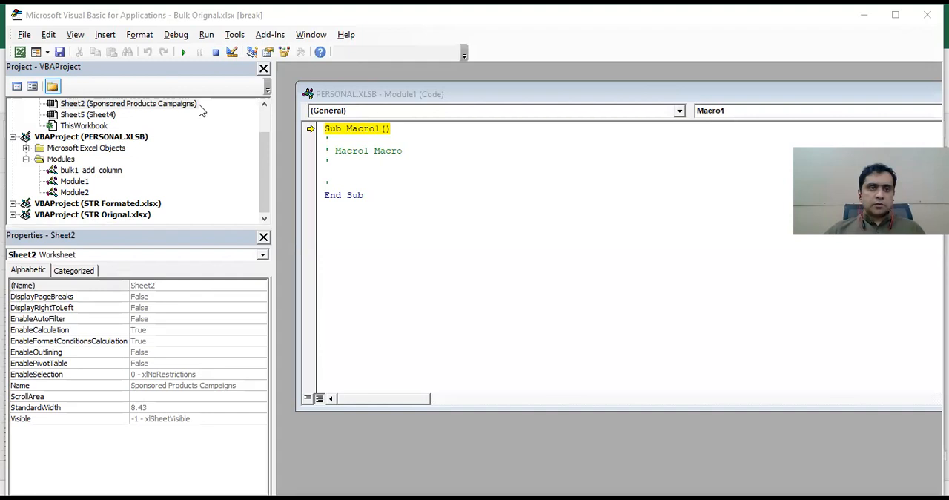
pyautogui.rightClick(74, 181)
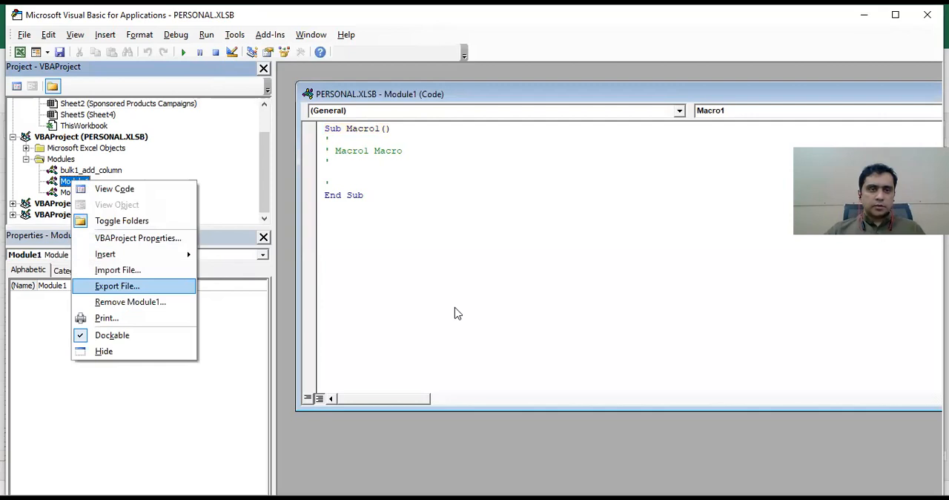
pyautogui.click(130, 302)
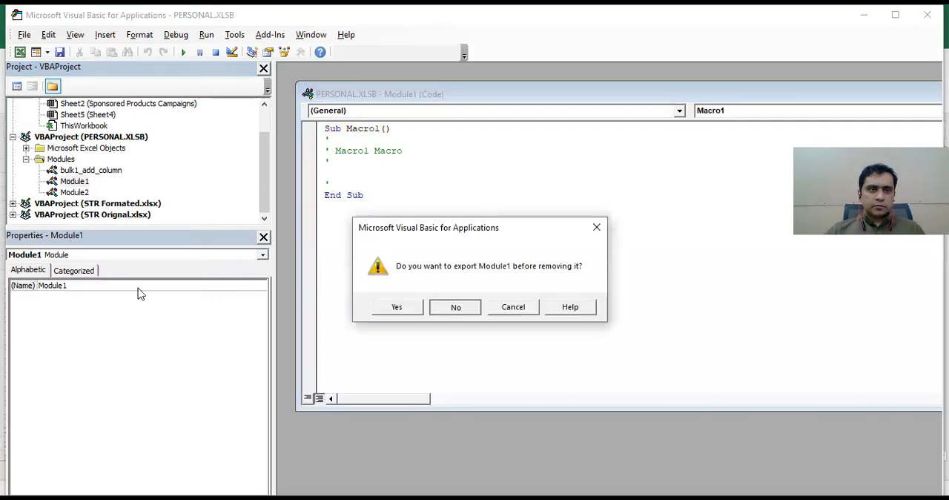
pyautogui.click(457, 307)
# Replace Module2 in the PERSONAL.XLSB project with an import of str_all.bas from the Macros folder.
pyautogui.rightClick(68, 193)
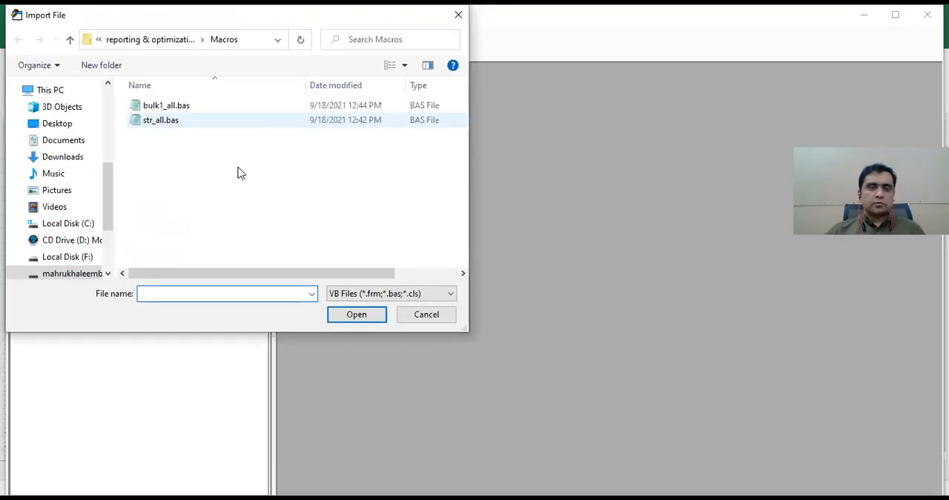
pyautogui.press('Escape')
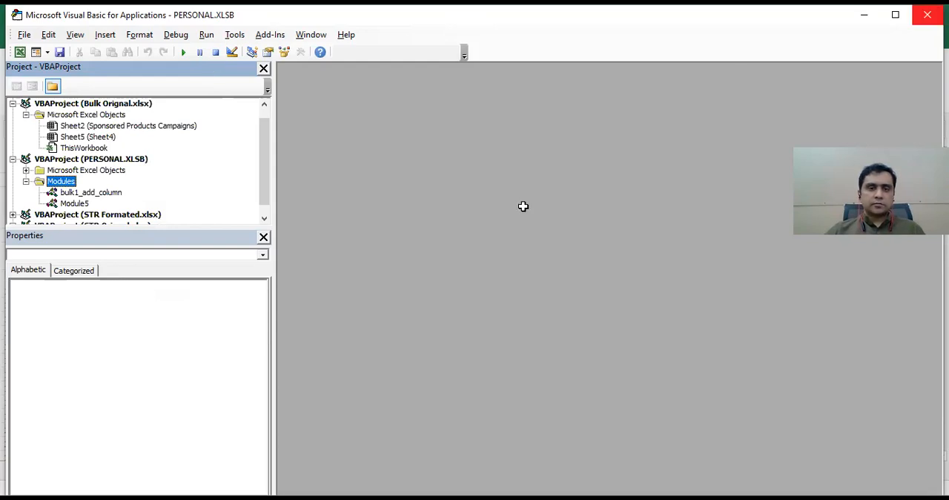
# Leave the Visual Basic editor for the STR Orignal.xlsx workbook and save it.
pyautogui.hotkey('alt', 'F11')
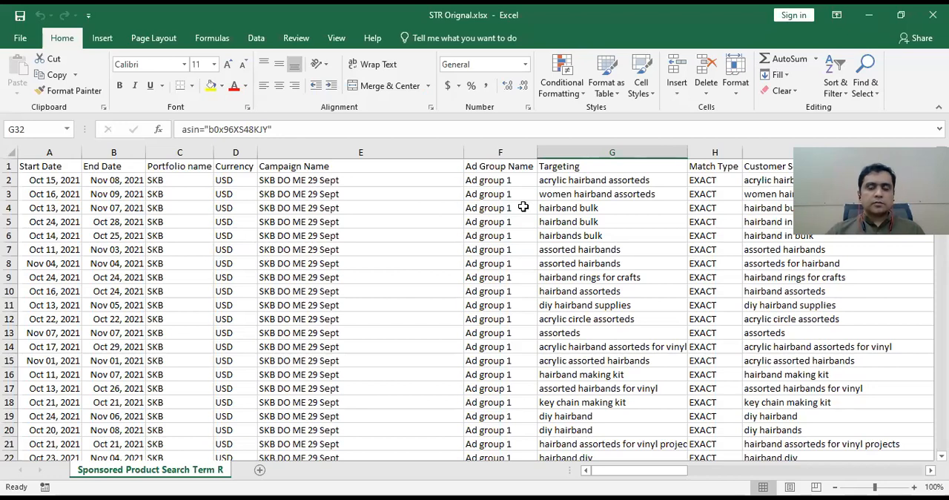
pyautogui.click(573, 237)
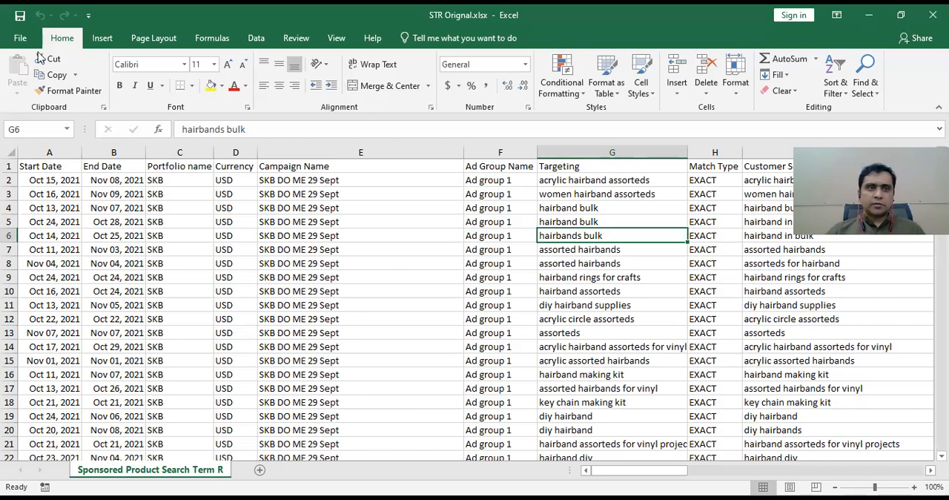
pyautogui.click(23, 20)
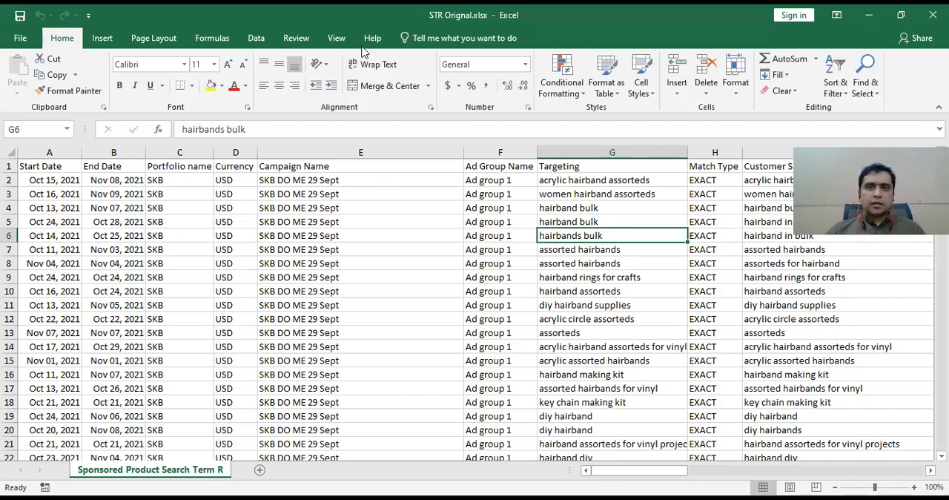
# Switch to the Bulk Orignal.xlsx workbook.
pyautogui.scroll(-6, 504, 69)
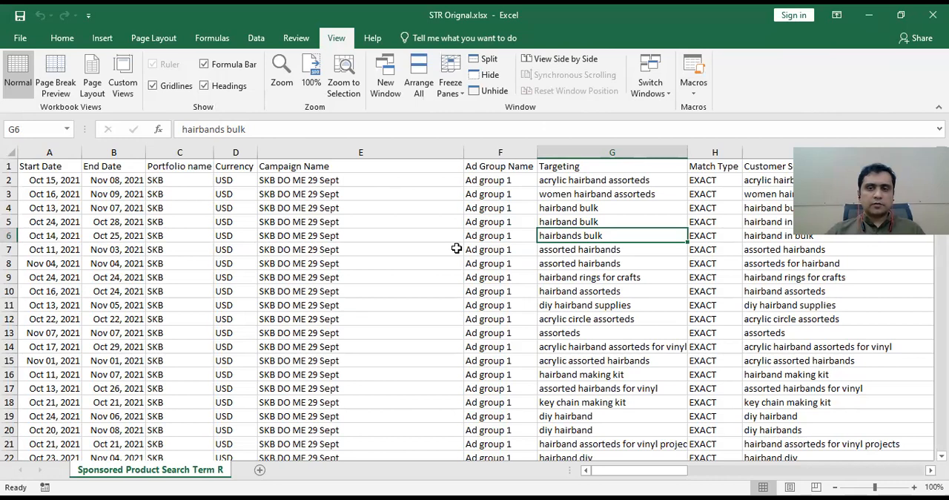
pyautogui.hotkey('alt', 'Tab')
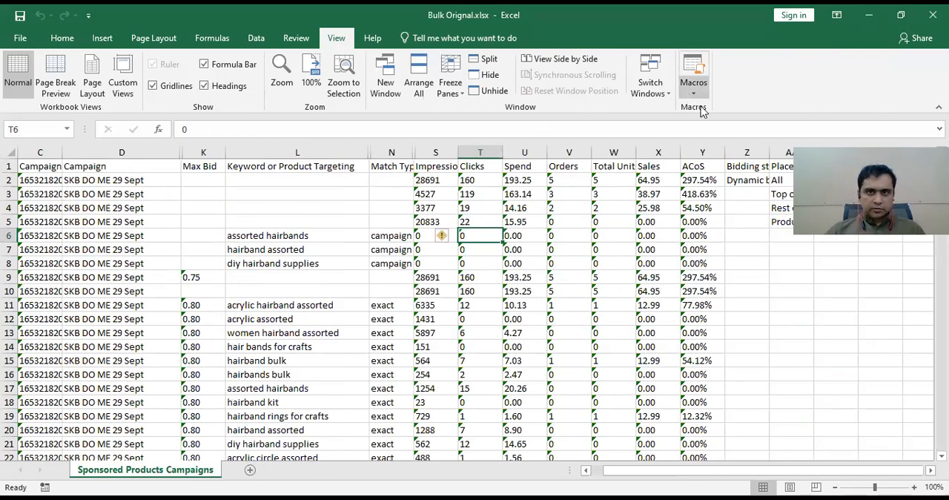
# Run the Bulk1_addcolums macro from PERSONAL.XLSB on Bulk Orignal.xlsx, entering 7 days of bulk sheet data and accepting the bid table.
pyautogui.hotkey('alt', 'F8')
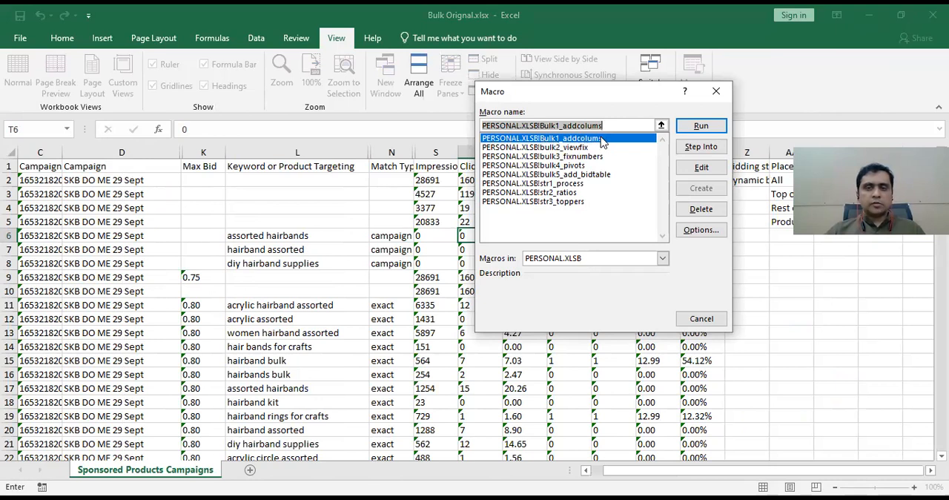
pyautogui.click(685, 127)
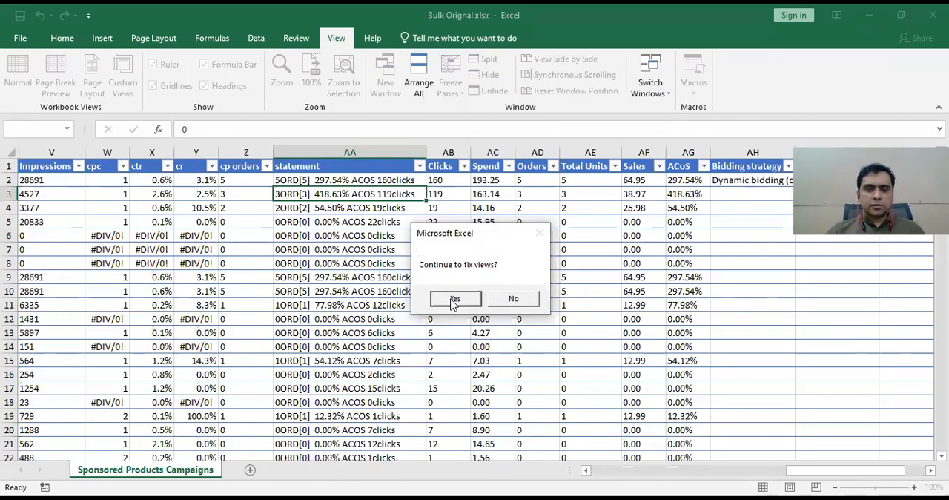
pyautogui.click(452, 300)
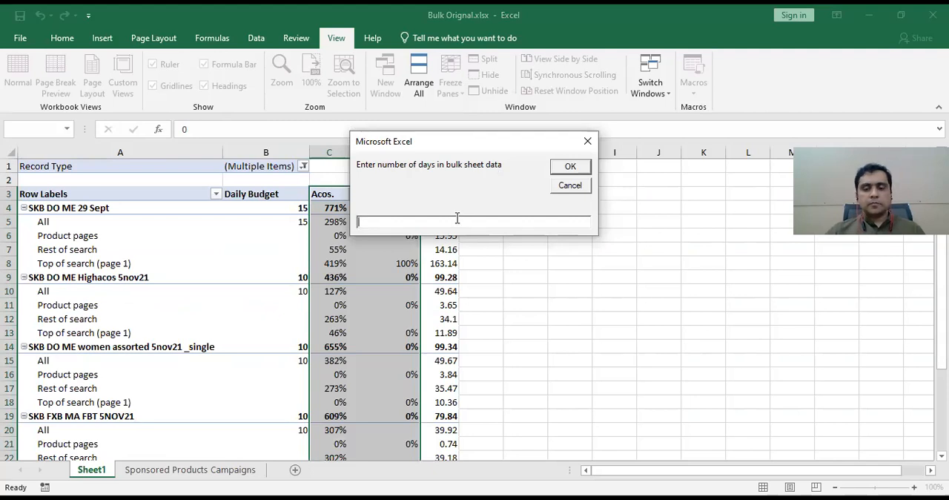
pyautogui.write('7')
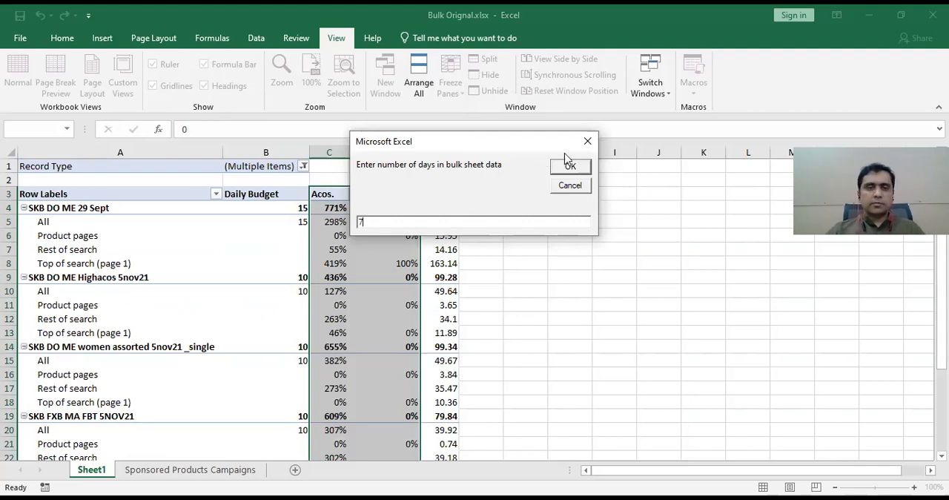
pyautogui.click(582, 169)
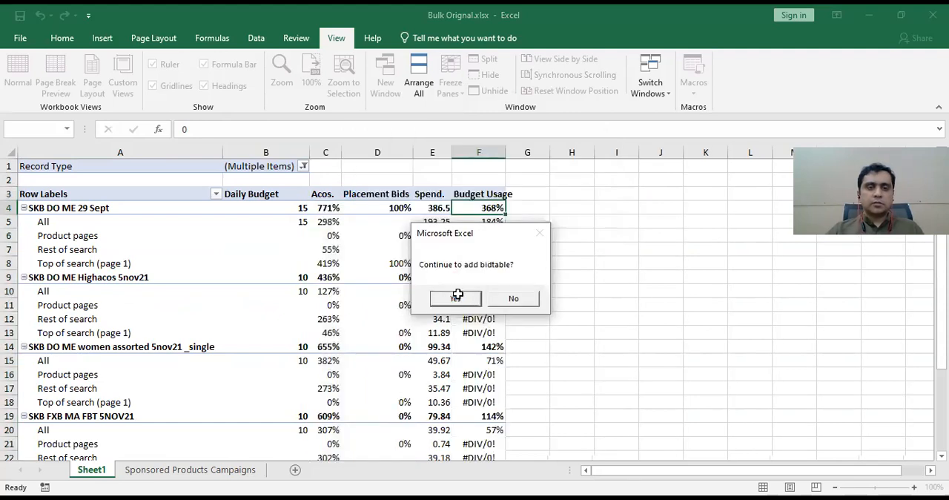
pyautogui.click(458, 294)
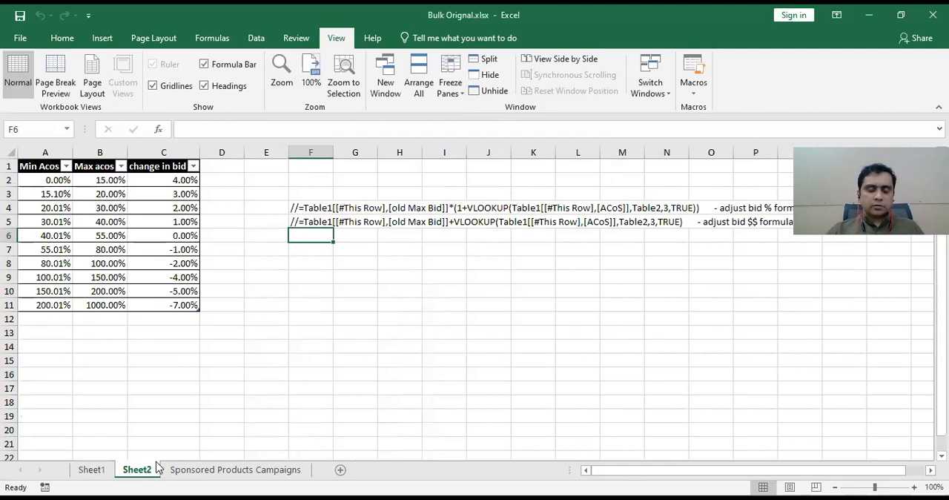
pyautogui.click(210, 362)
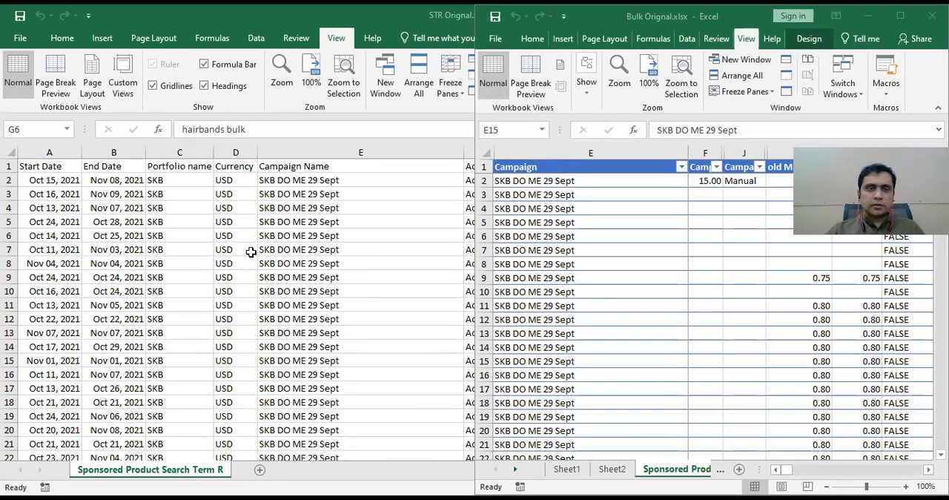
# Bring up Bulk Formated.xlsx beside Bulk Orignal.xlsx and compare its Campaign ID column with the campaign columns in the processed table.
pyautogui.hotkey('alt', 'Tab')
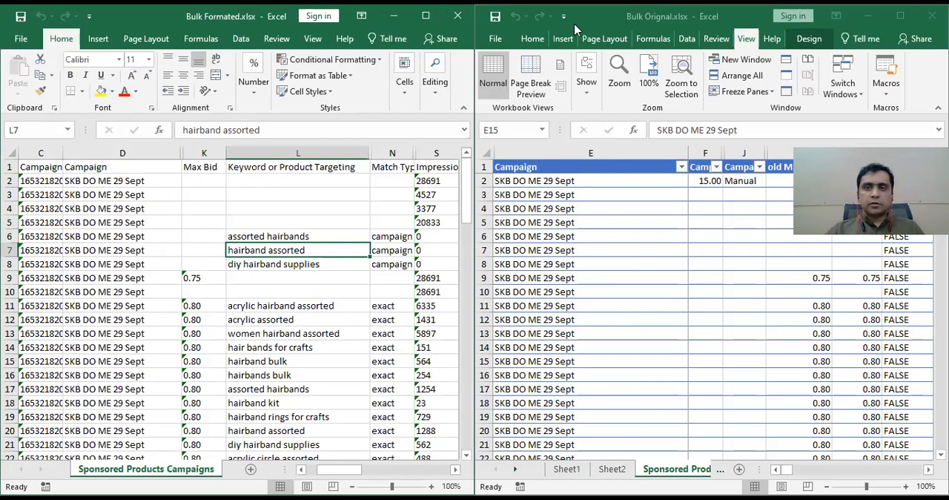
pyautogui.click(261, 313)
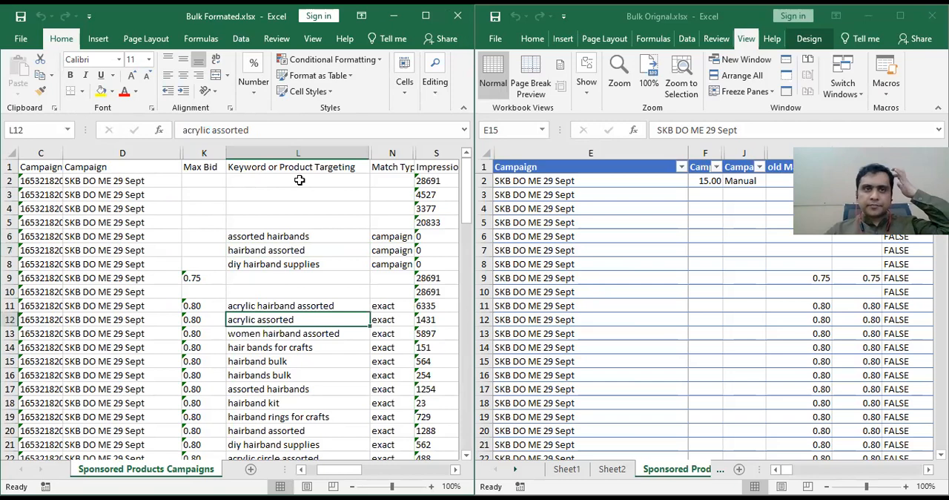
pyautogui.click(294, 252)
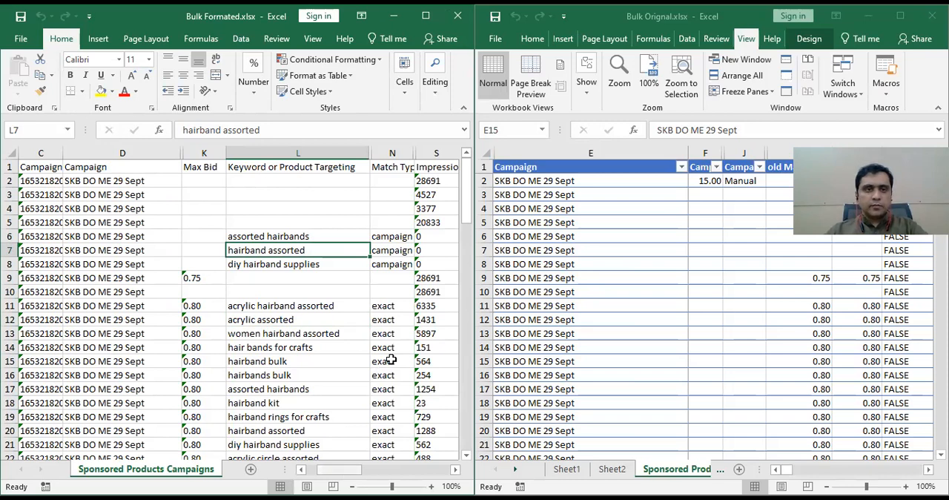
pyautogui.click(40, 152)
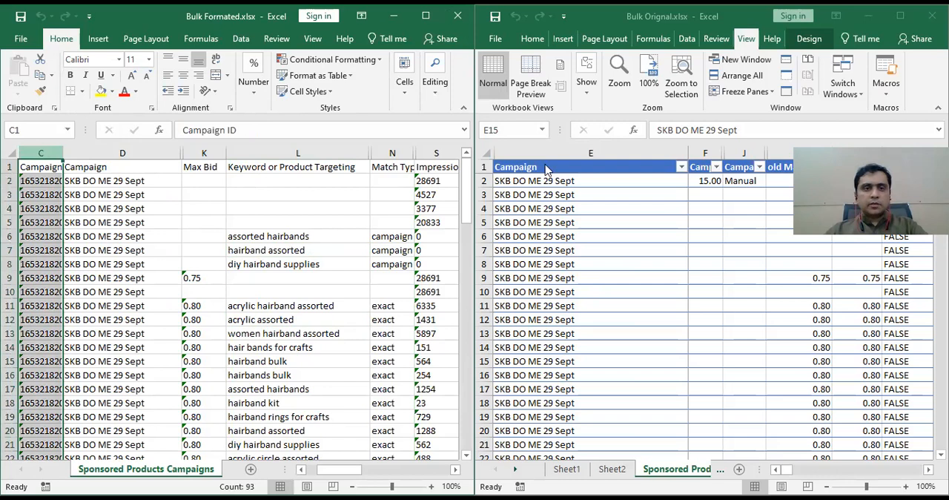
pyautogui.tripleClick(252, 131)
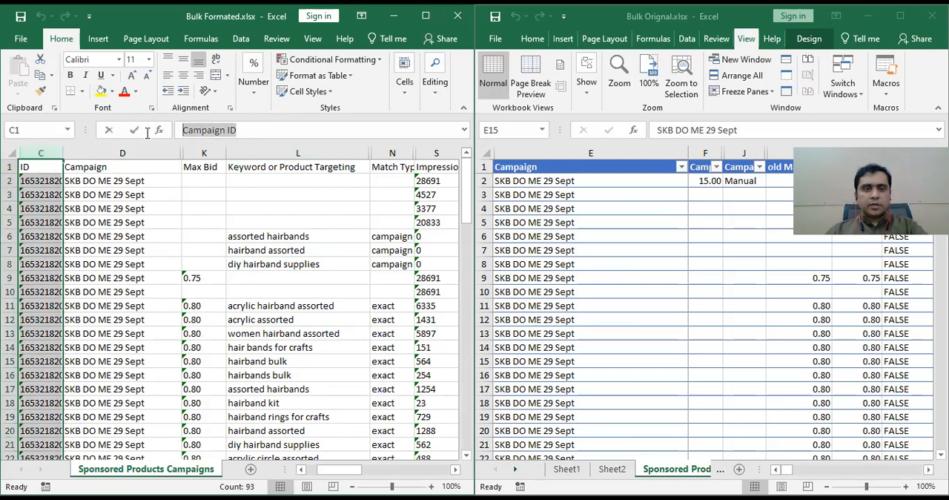
pyautogui.click(583, 172)
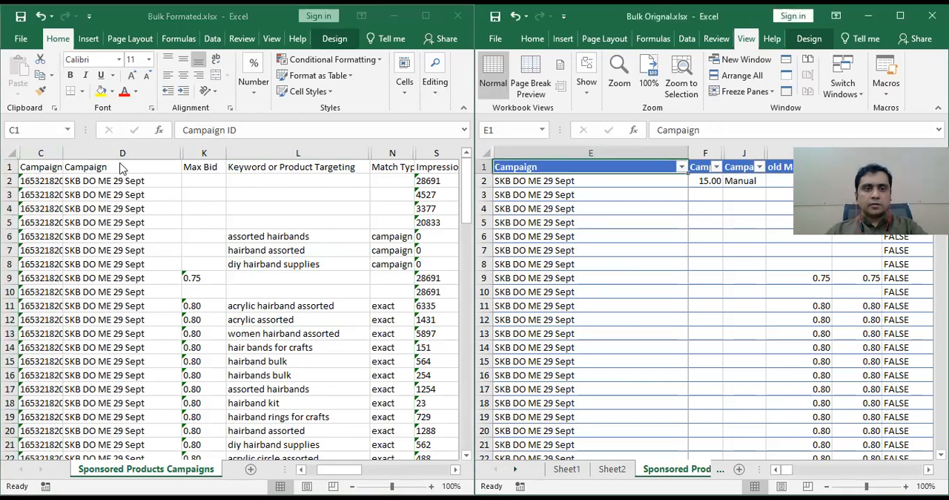
pyautogui.click(41, 154)
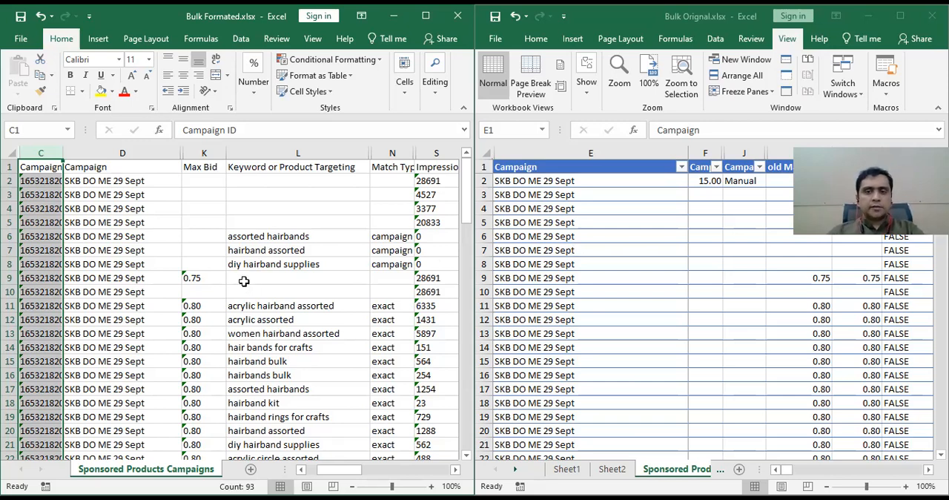
pyautogui.click(113, 264)
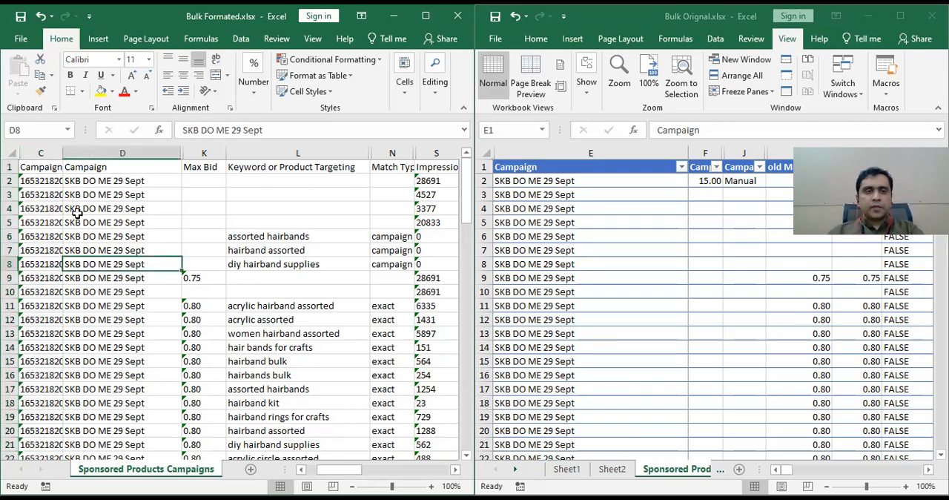
pyautogui.moveTo(36, 180); pyautogui.dragTo(42, 345)
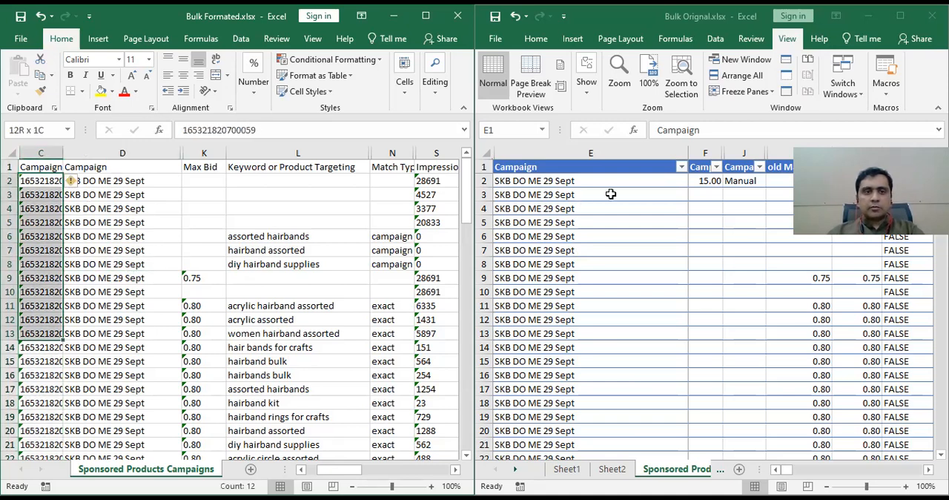
pyautogui.click(604, 277)
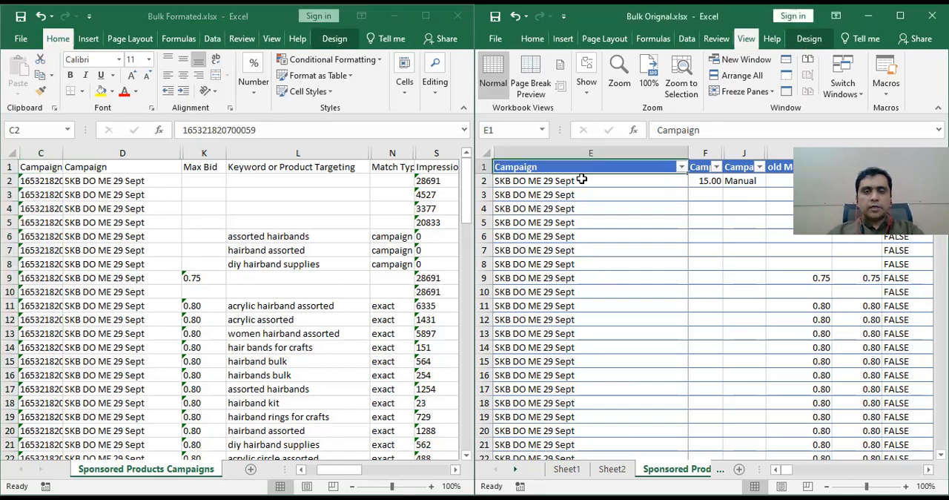
pyautogui.click(778, 327)
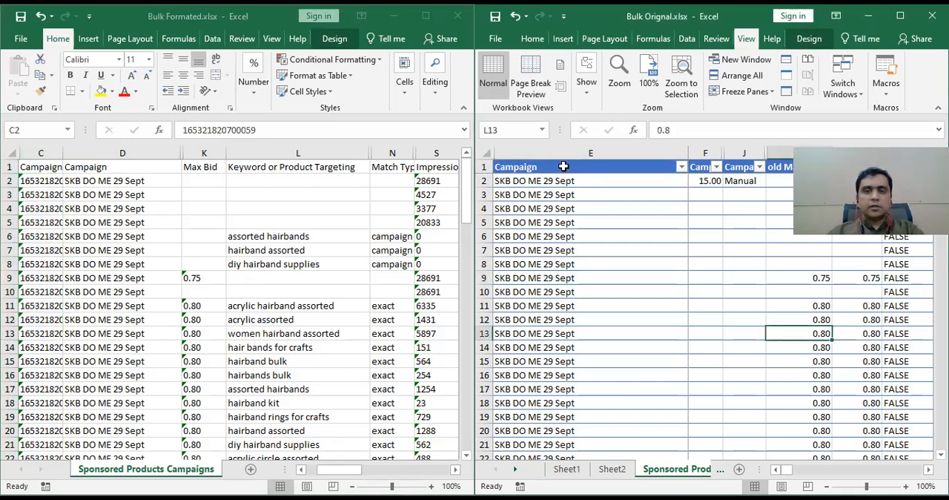
pyautogui.click(556, 194)
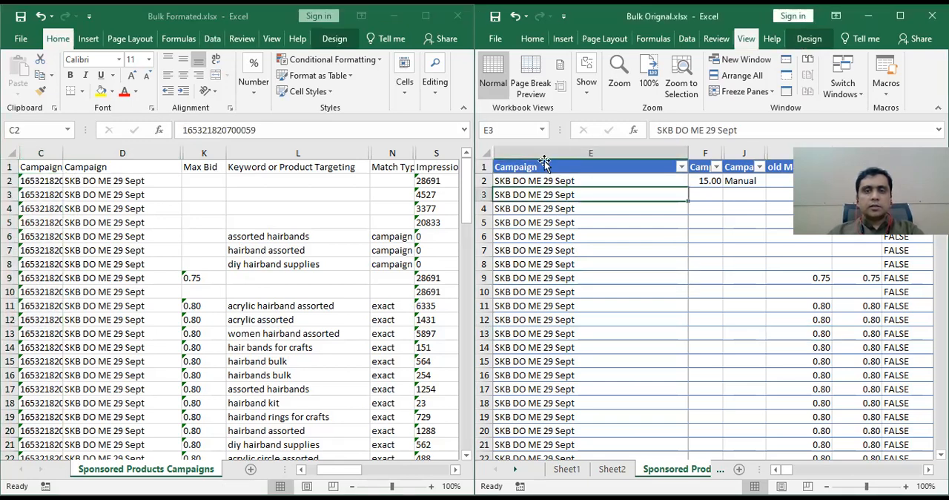
pyautogui.click(591, 216)
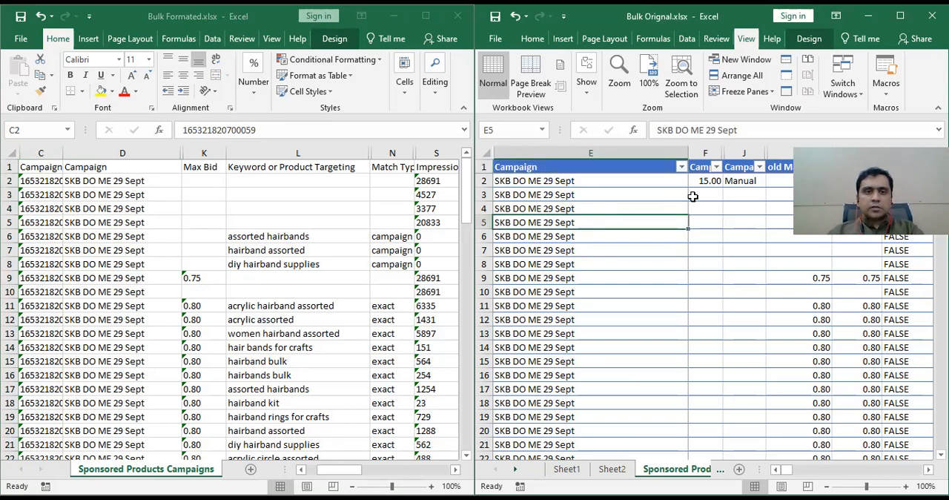
# Compare the Max Bid column of Bulk Formated.xlsx with the old Max Bid, Max Bid and modified columns in Bulk Orignal.xlsx.
pyautogui.click(741, 206)
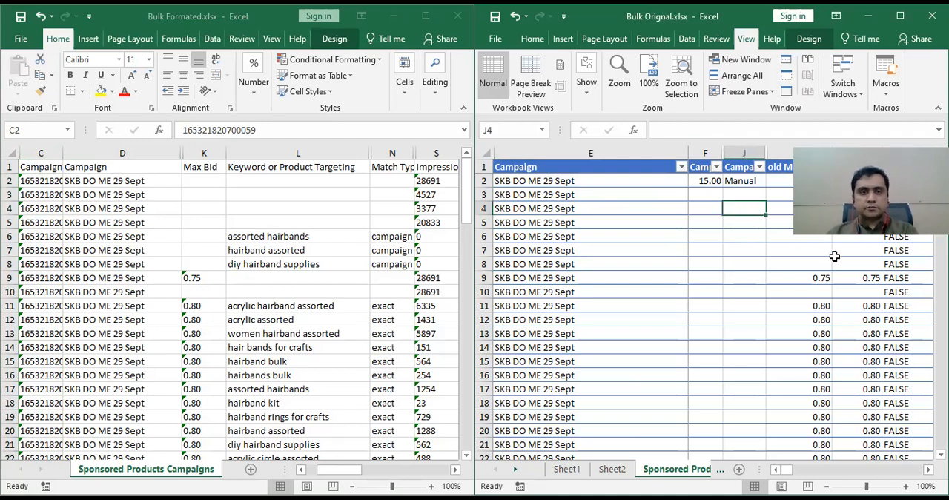
pyautogui.press('Right')
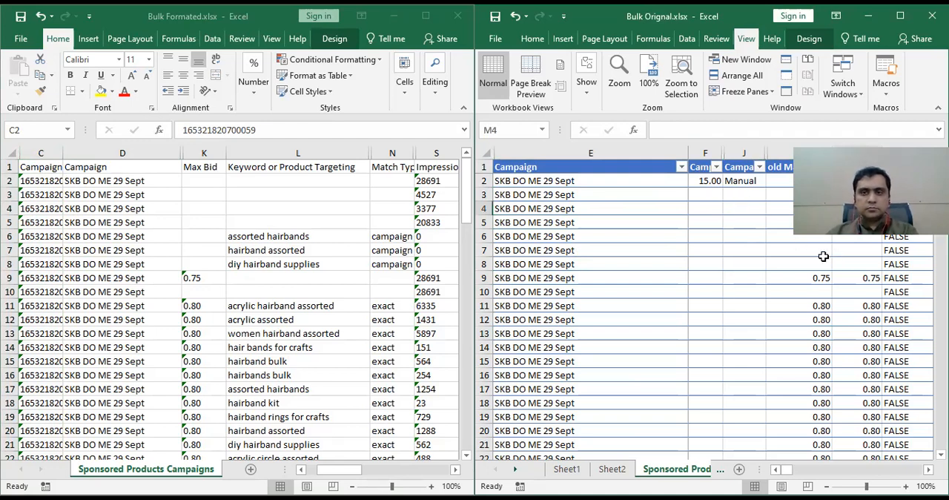
pyautogui.press('Right')
pyautogui.press('Right')
pyautogui.press('Left')
pyautogui.press('Left')
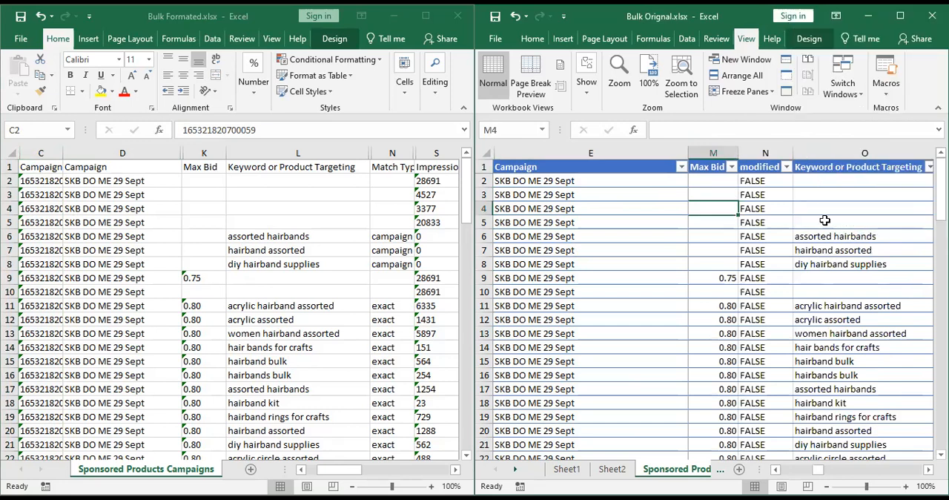
pyautogui.press('Left')
pyautogui.press('Right')
pyautogui.press('Right')
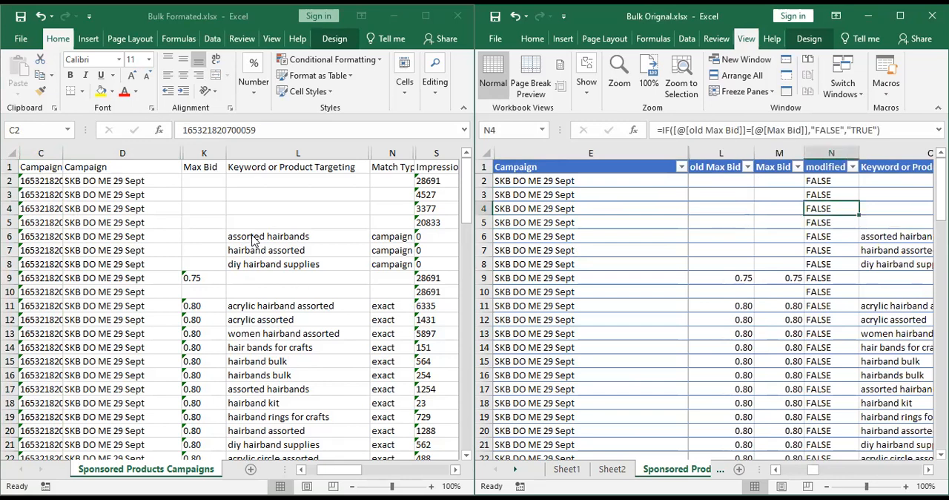
pyautogui.press('Left')
pyautogui.press('Left')
pyautogui.press('Left')
pyautogui.click(206, 155)
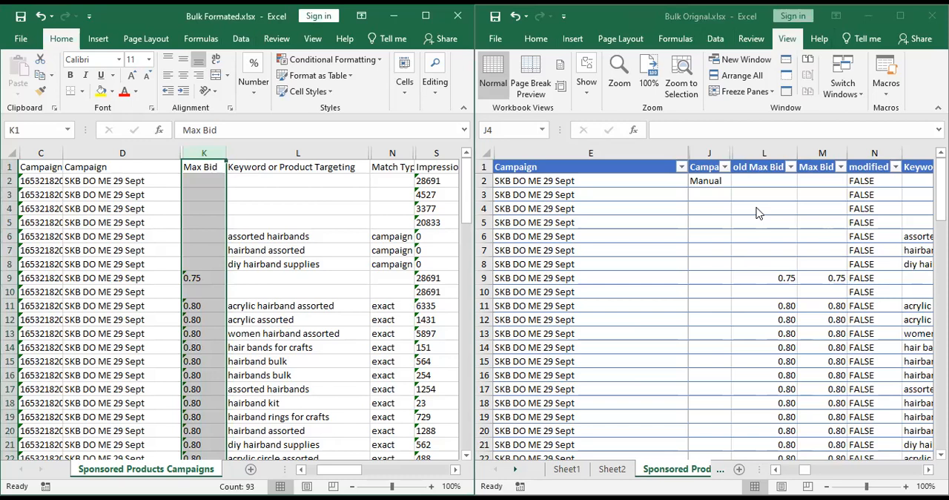
pyautogui.click(767, 147)
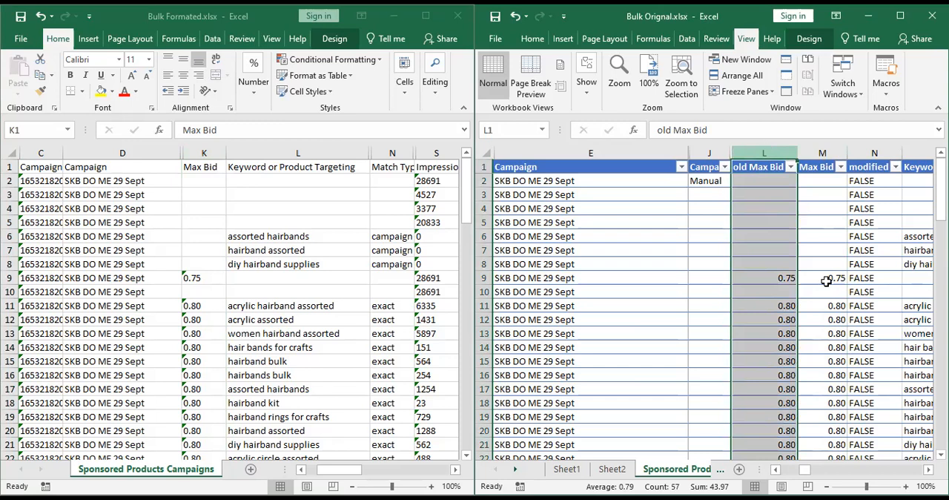
pyautogui.click(877, 152)
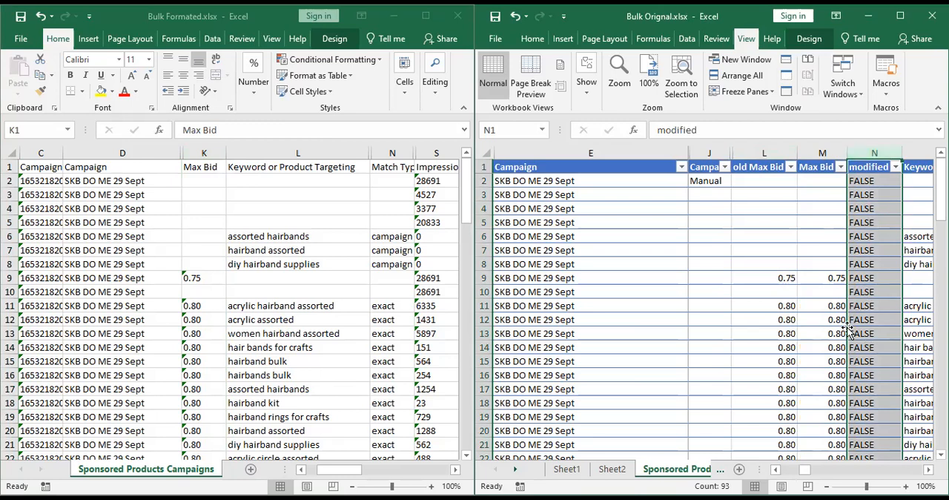
pyautogui.click(783, 282)
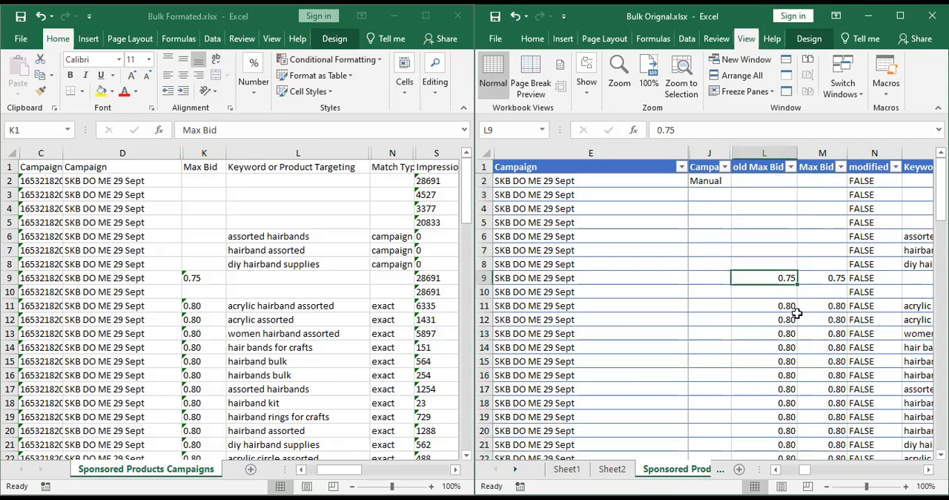
# Set the Max Bid in row 11 of the Bulk Orignal.xlsx campaigns table to .70.
pyautogui.click(825, 307)
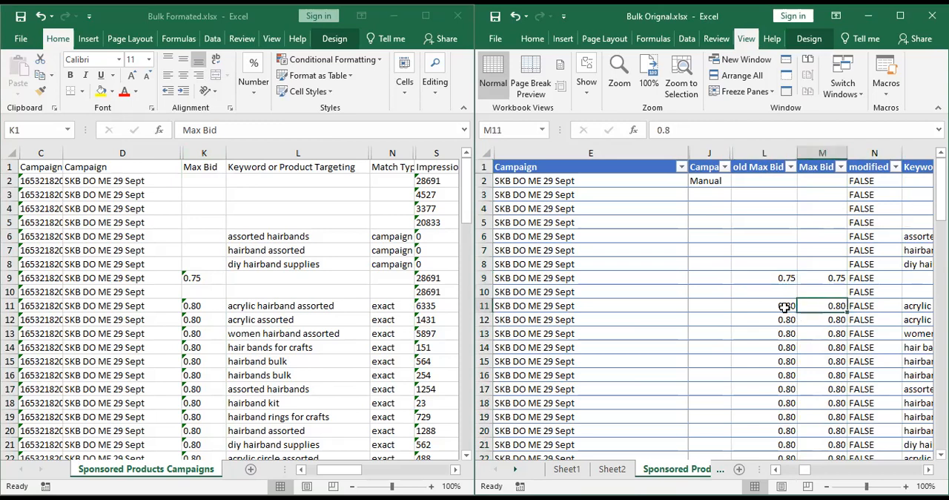
pyautogui.moveTo(838, 306)
pyautogui.mouseDown()
pyautogui.moveTo(784, 307)
pyautogui.moveTo(824, 305)
pyautogui.mouseUp()
pyautogui.write('.70')
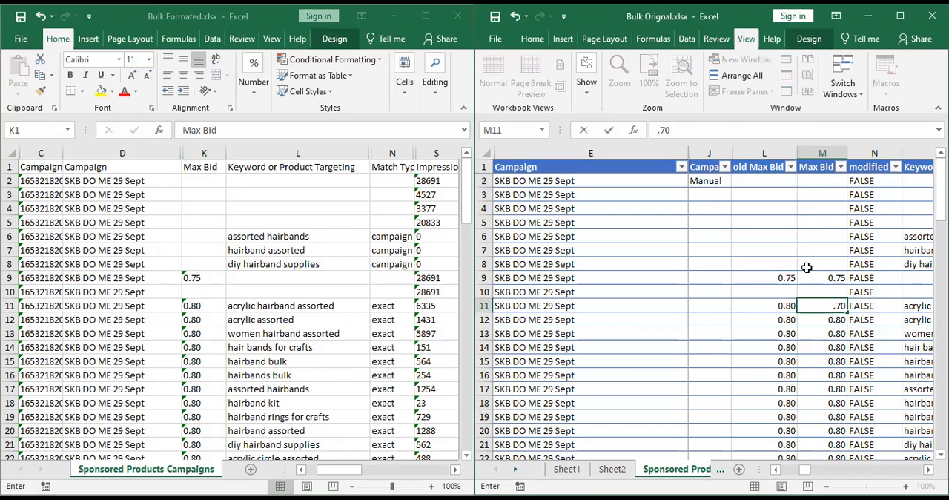
pyautogui.press('Return')
# Examine the modified formula in row 11 of Bulk Orignal.xlsx against that row's old Max Bid and Max Bid values.
pyautogui.click(869, 306)
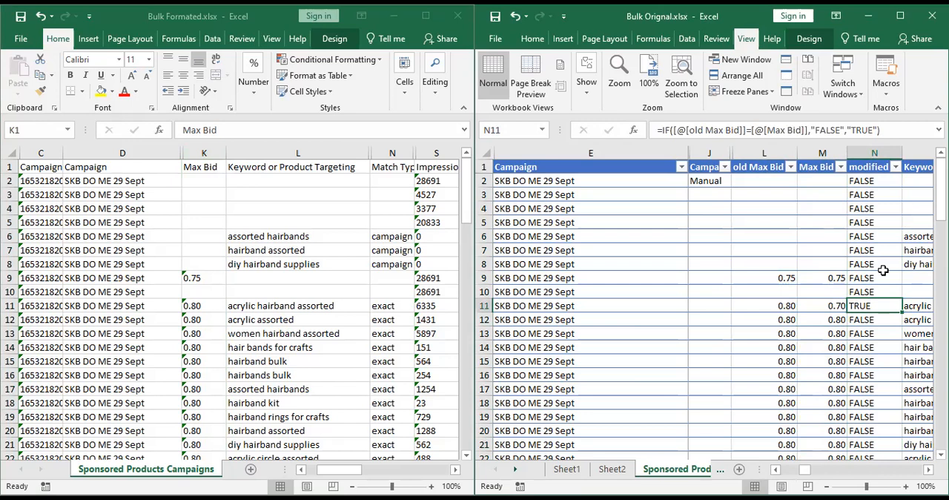
pyautogui.press('Right')
pyautogui.press('Left')
pyautogui.press('Left')
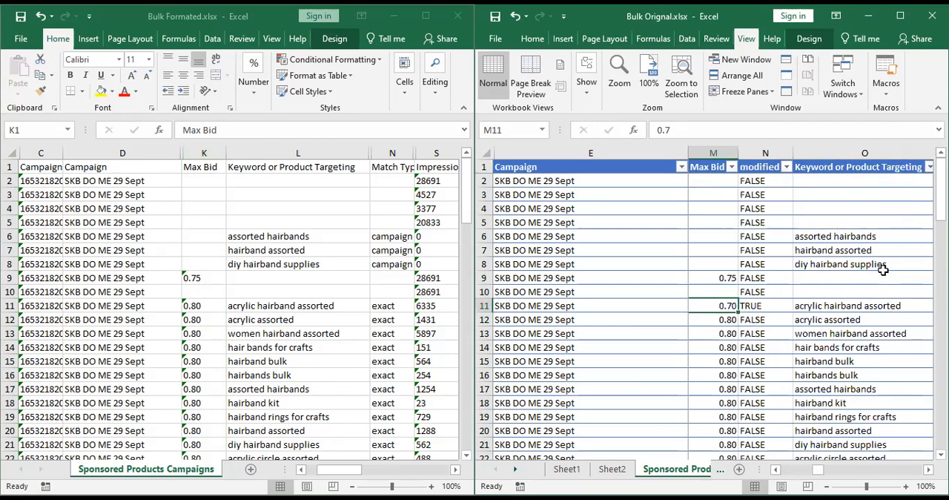
pyautogui.press('Left')
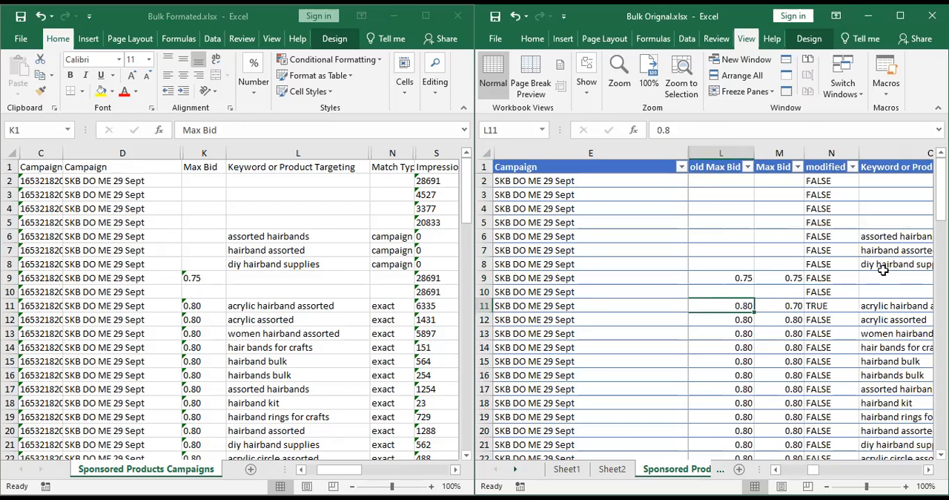
pyautogui.press('Right')
pyautogui.press('Right')
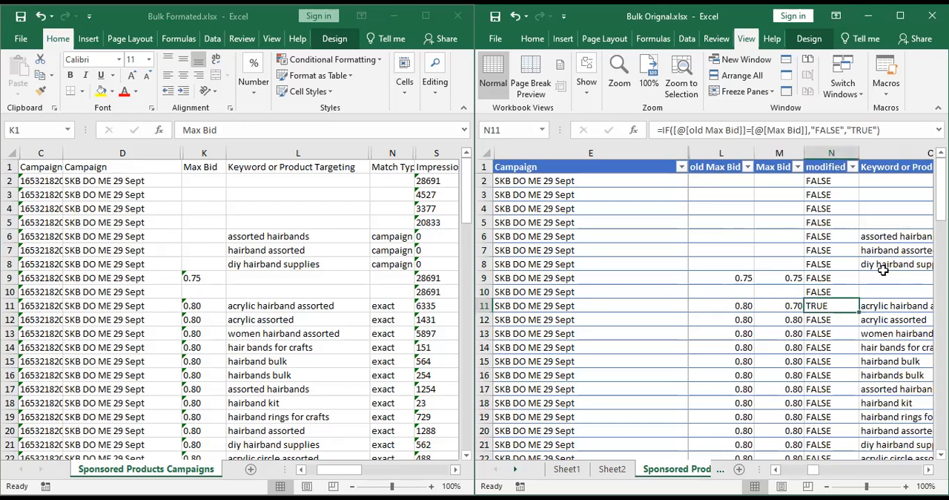
pyautogui.press('Left')
pyautogui.press('Left')
pyautogui.press('Left')
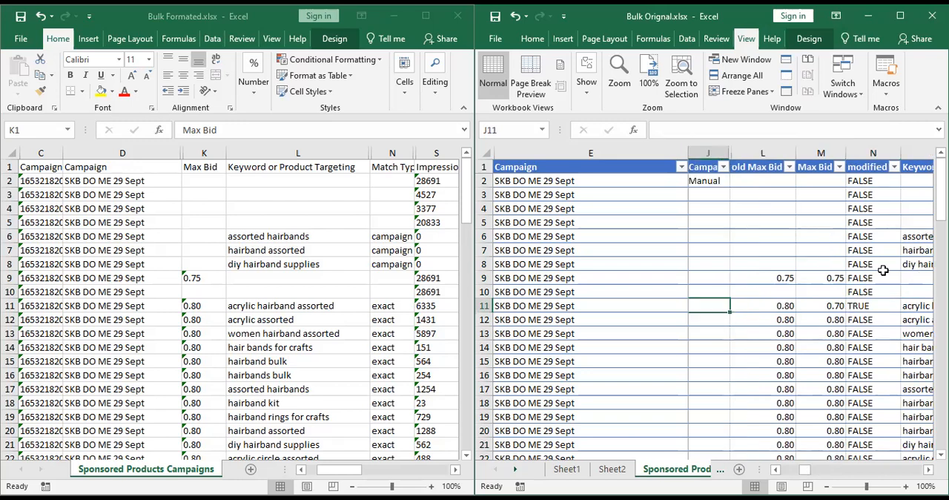
# Review the Campaign, old Max Bid, Max Bid and modified cells of row 11 in Bulk Orignal.xlsx.
pyautogui.press('Right')
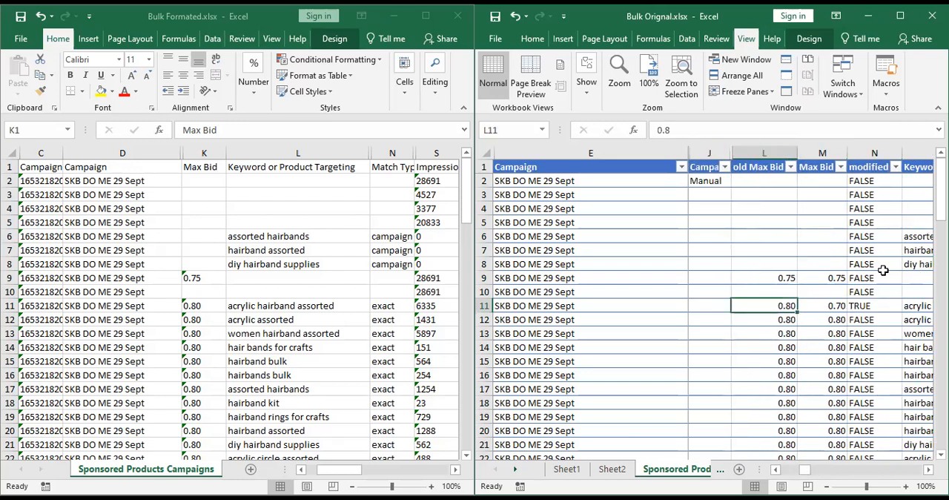
pyautogui.press('Right')
pyautogui.press('Right')
pyautogui.press('Left')
pyautogui.press('Left')
pyautogui.press('Left')
pyautogui.press('Left')
pyautogui.press('Left')
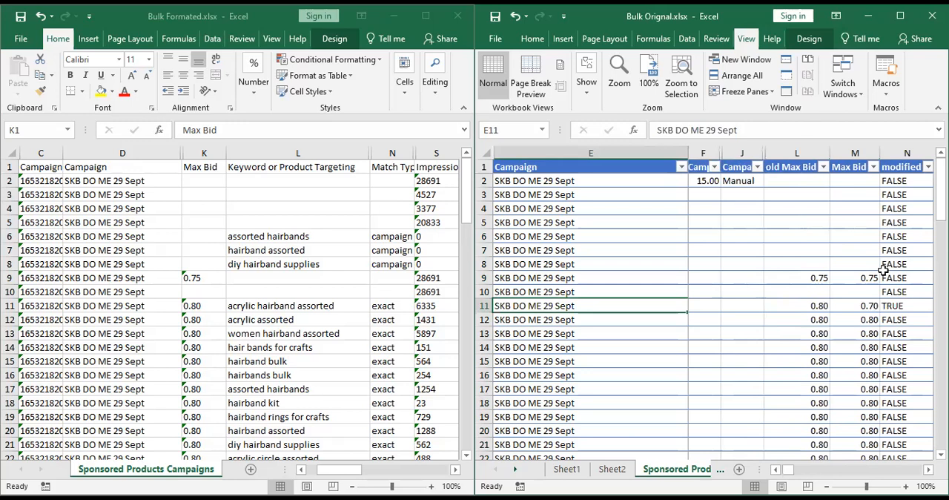
pyautogui.press('Right')
pyautogui.press('Right')
pyautogui.press('Right')
pyautogui.press('Right')
pyautogui.press('Right')
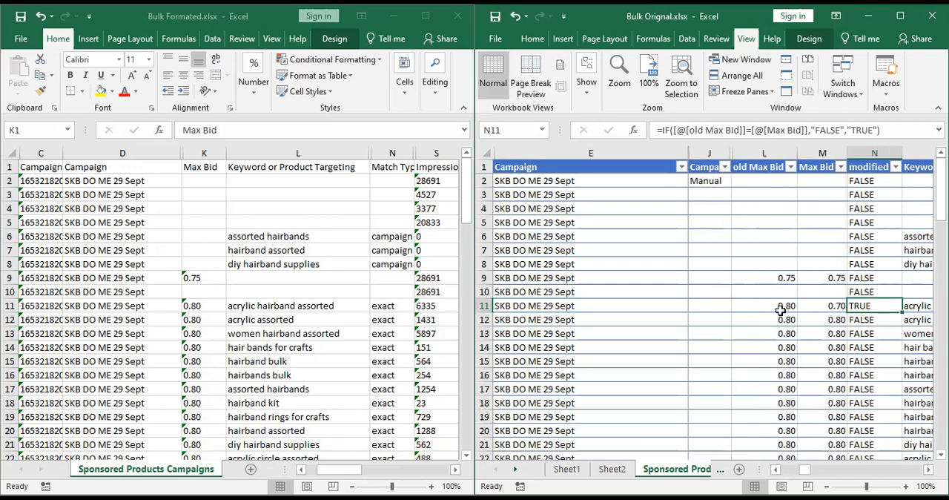
pyautogui.moveTo(781, 308); pyautogui.dragTo(837, 306)
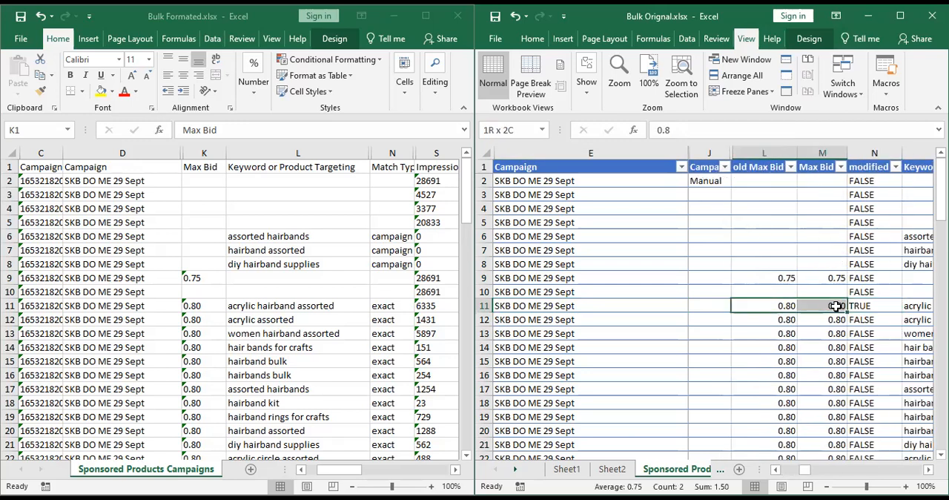
# Set cell F2, the campaign value beside the first Campaign name in Bulk Orignal.xlsx, to 5.
pyautogui.press('Left')
pyautogui.press('Left')
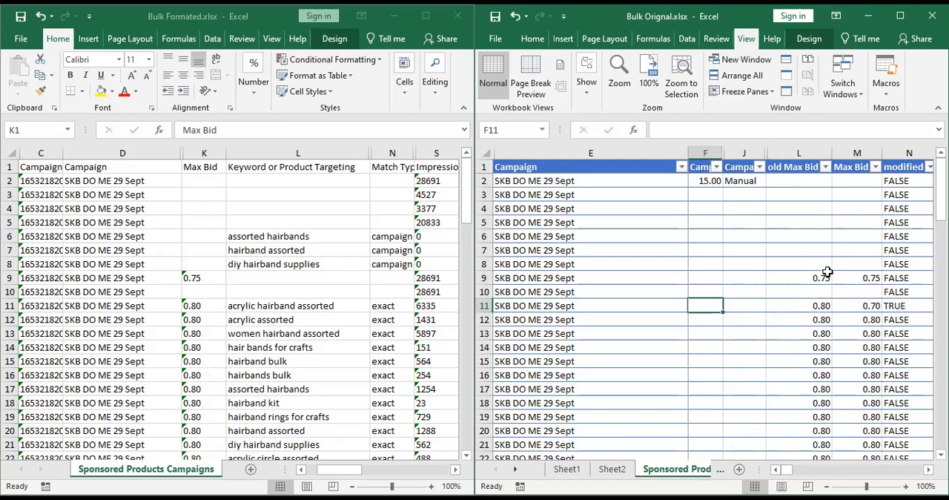
pyautogui.hotkey('ctrl', 'Up')
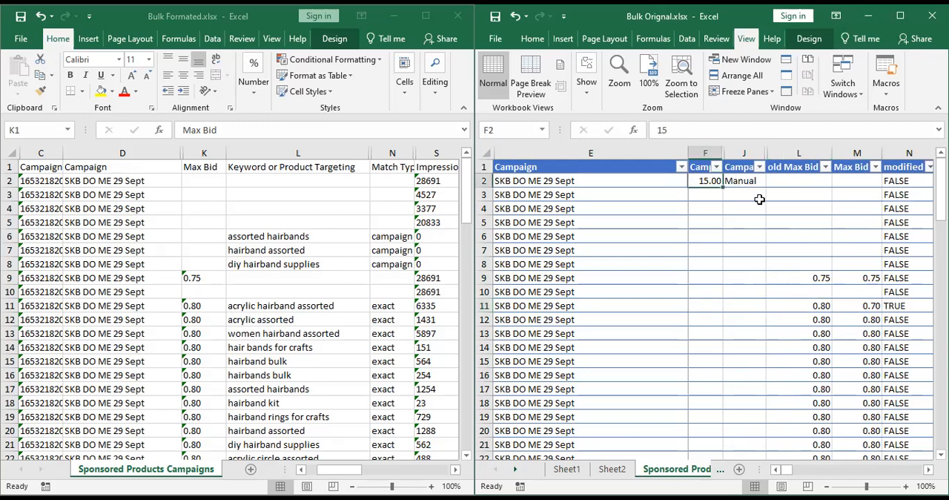
# Overwrite the modified formula in row 2 of Bulk Orignal.xlsx with TRUE.
pyautogui.click(895, 179)
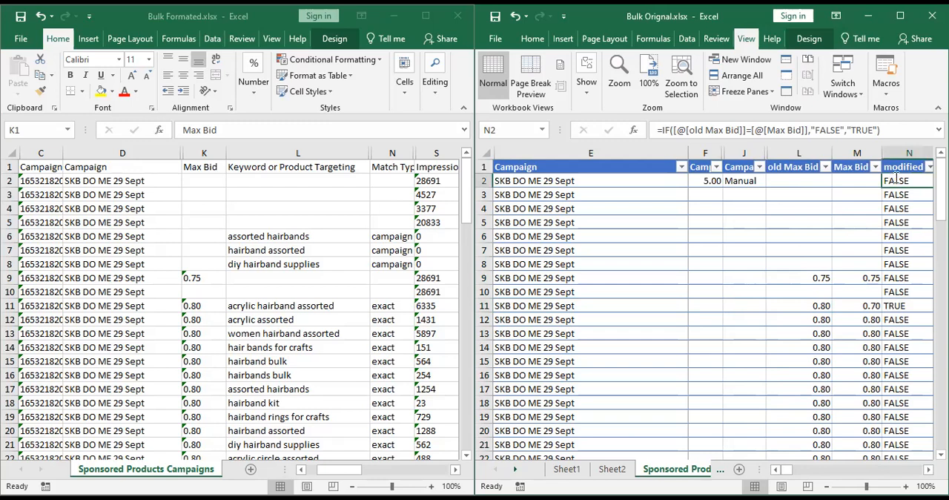
pyautogui.write('trUE')
pyautogui.press('Return')
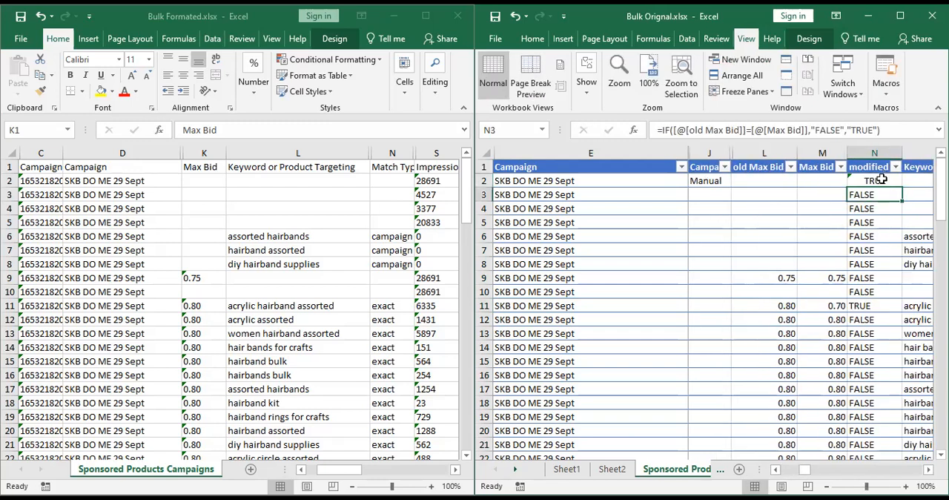
pyautogui.press('Up')
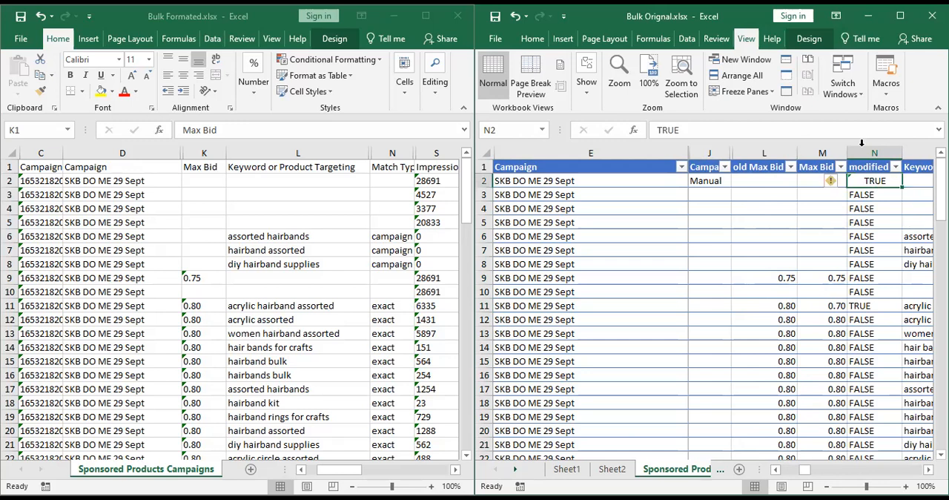
# Review the modified, keyword, Match Type and cpc columns in Bulk Orignal.xlsx against the Impressions, Clicks and Spend columns of Bulk Formated.xlsx.
pyautogui.click(862, 153)
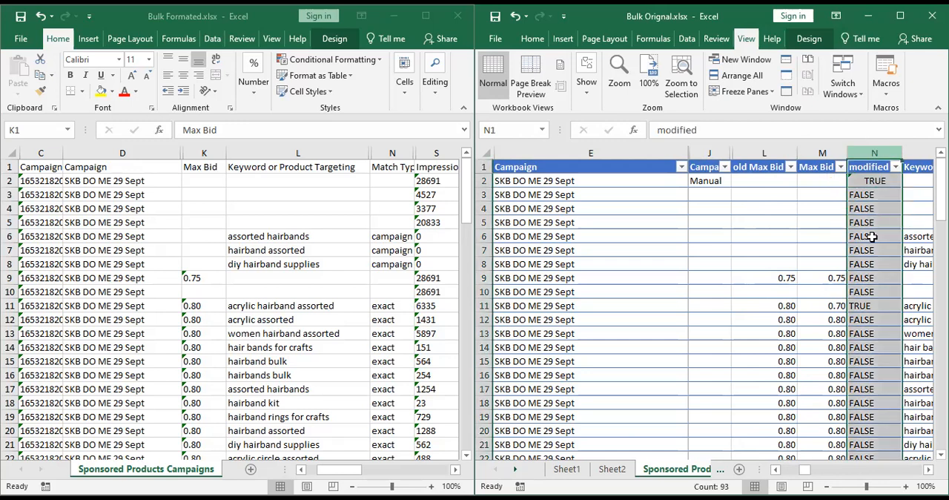
pyautogui.click(905, 264)
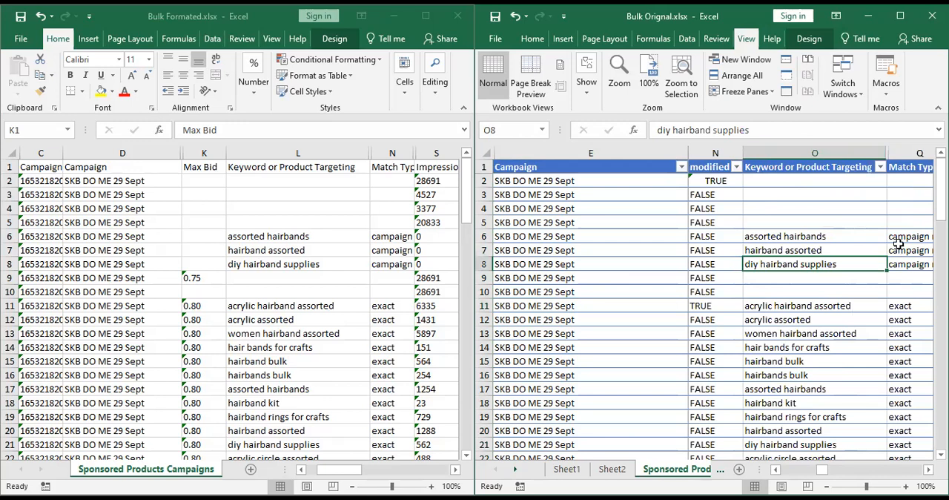
pyautogui.press('Right')
pyautogui.press('Right')
pyautogui.press('Right')
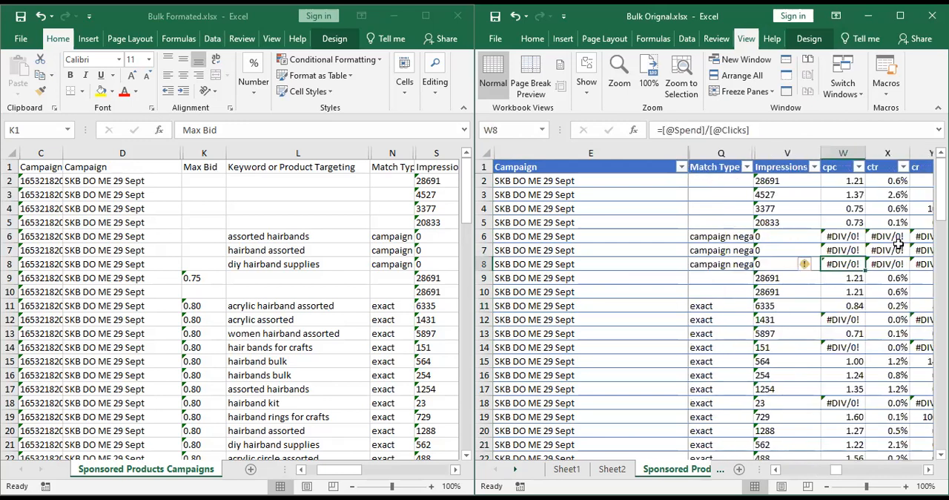
pyautogui.click(836, 152)
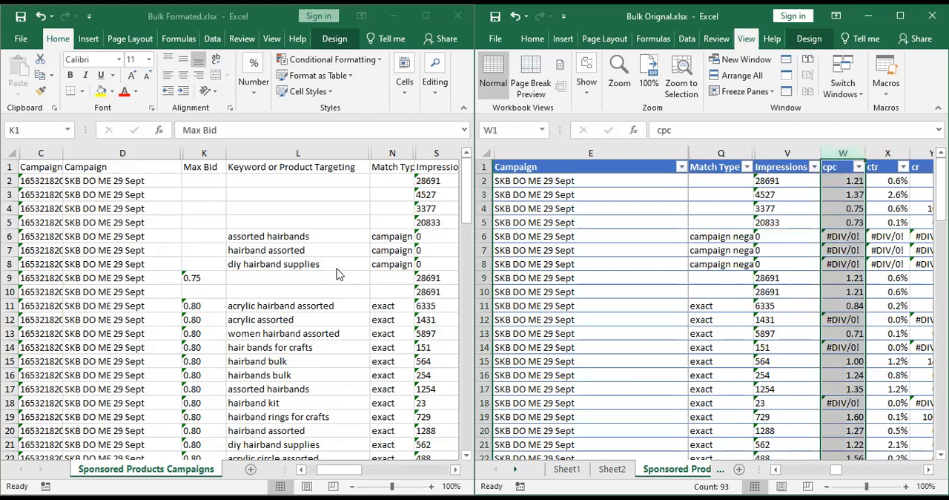
pyautogui.click(260, 152)
pyautogui.click(260, 151)
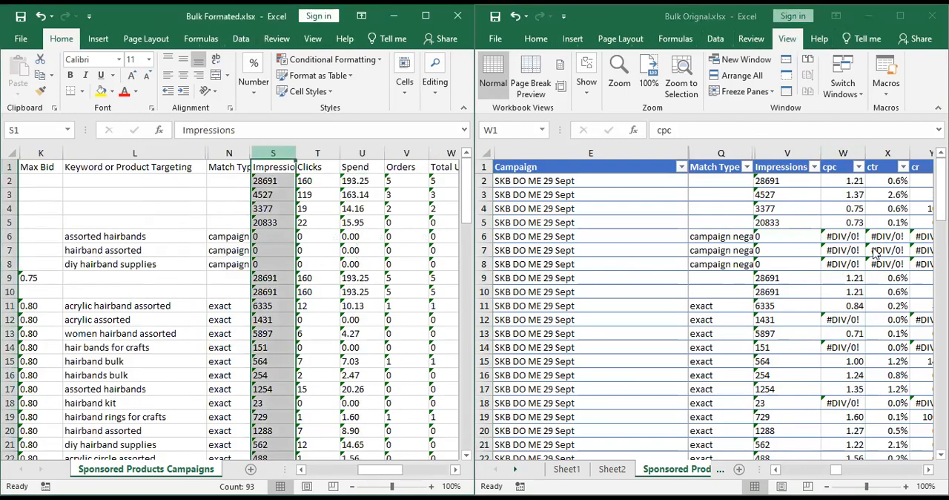
# Examine the cpc, ctr and cr formulas in row 3 of Bulk Orignal.xlsx.
pyautogui.click(848, 198)
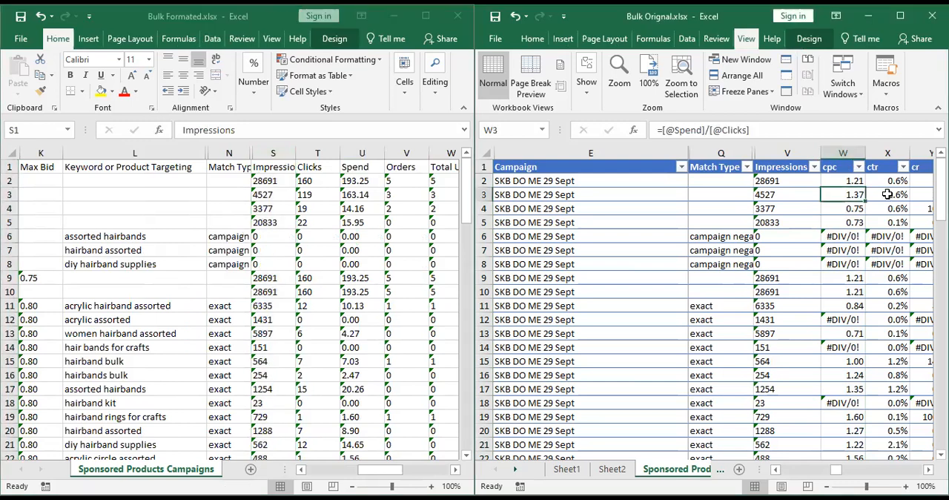
pyautogui.click(894, 194)
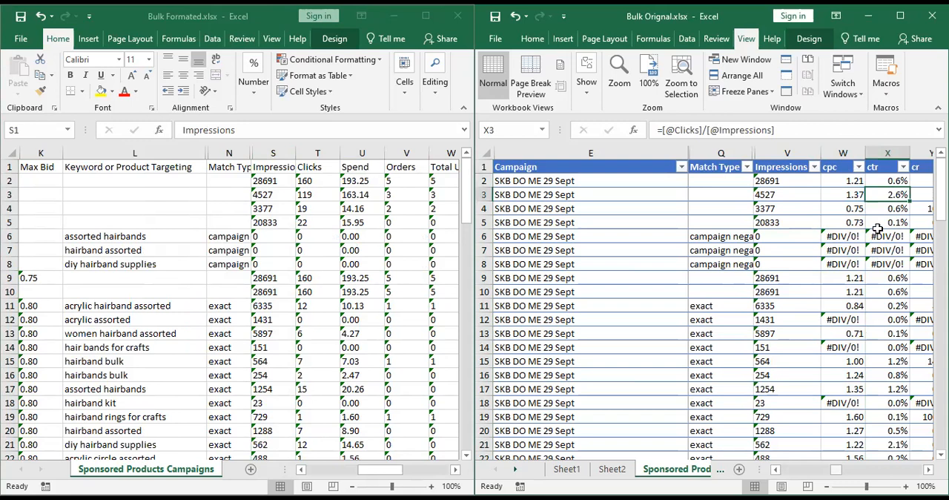
pyautogui.press('Right')
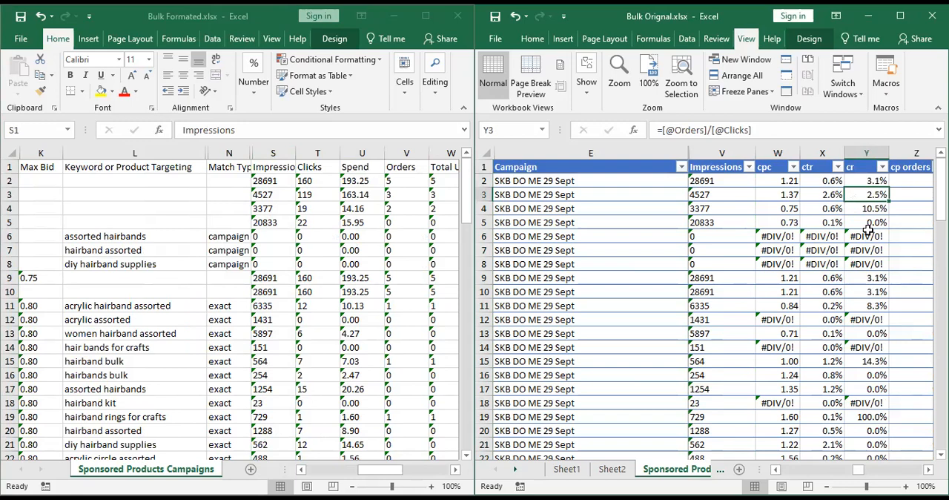
# Compare the cp orders and statement formulas in row 3 of Bulk Orignal.xlsx, continuing to the Clicks cell.
pyautogui.press('Right')
pyautogui.press('Right')
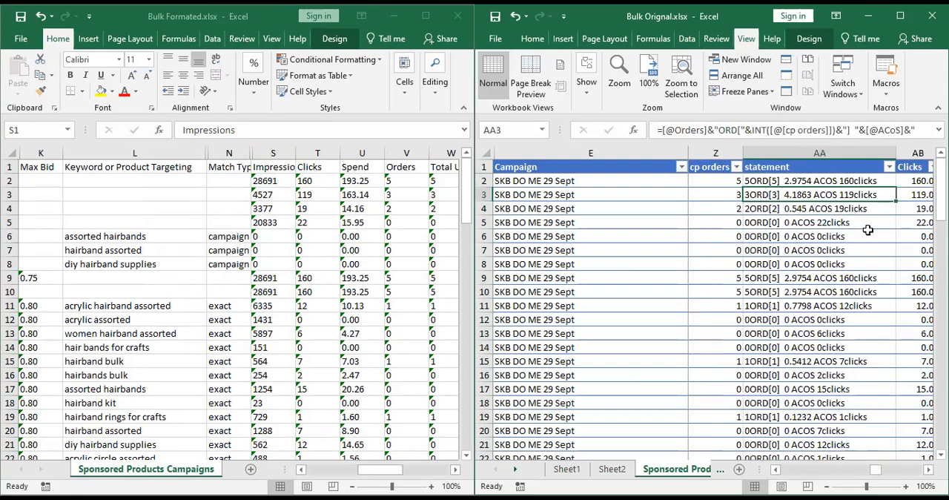
pyautogui.press('Left')
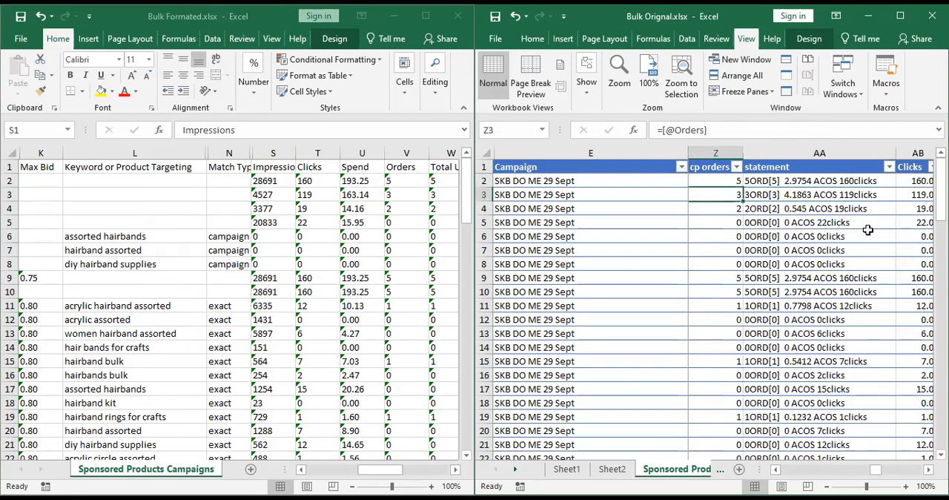
pyautogui.press('Right')
pyautogui.press('Left')
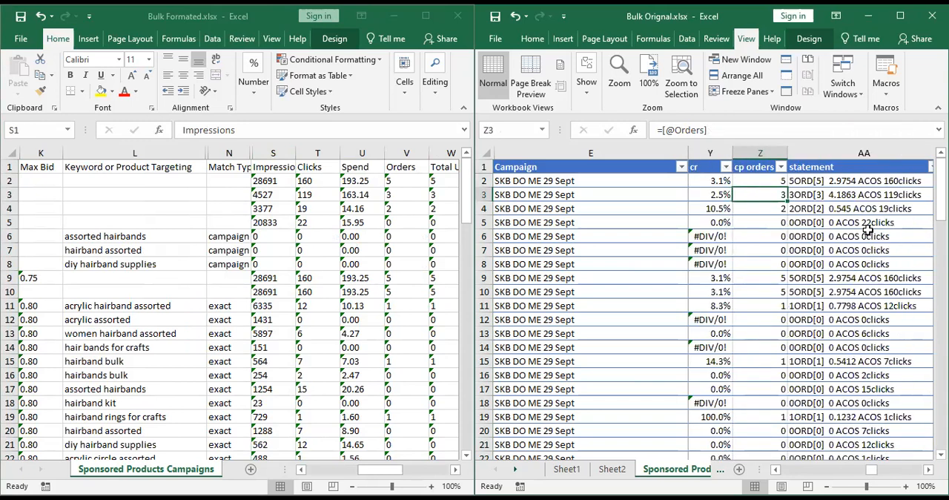
pyautogui.press('Right')
pyautogui.press('Left')
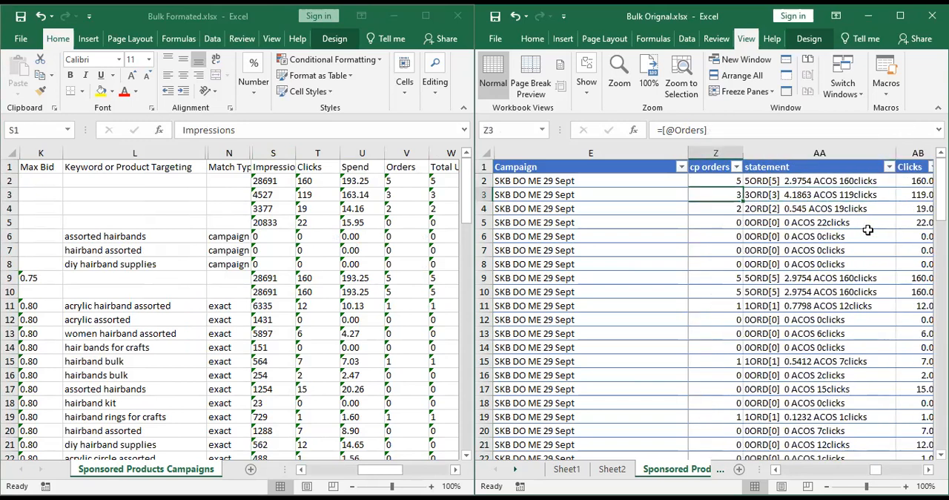
pyautogui.press('Right')
pyautogui.press('Right')
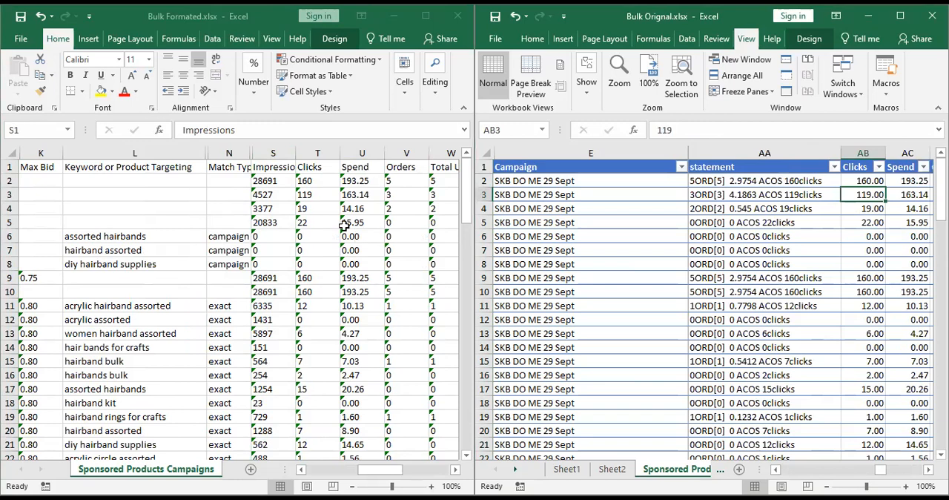
# Inspect the Impressions cells with error indicators in Bulk Formated.xlsx and the matching row 3 cell in Bulk Orignal.xlsx.
pyautogui.click(267, 195)
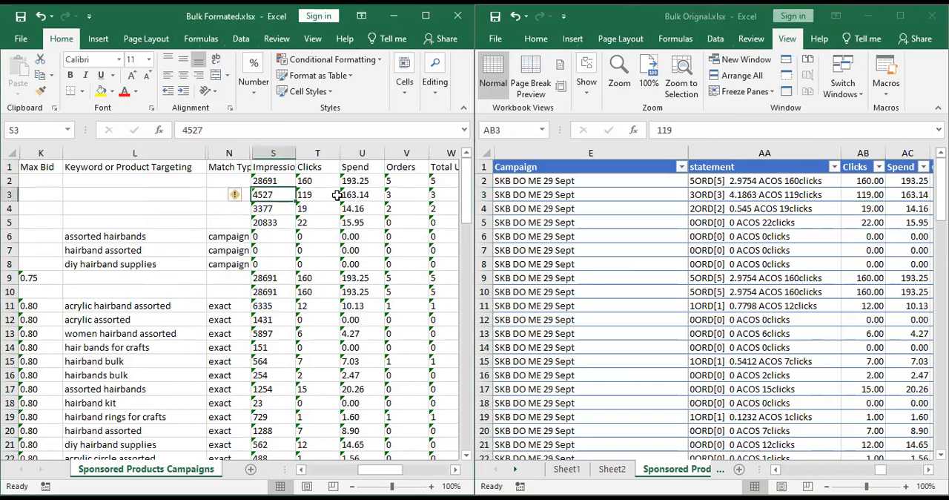
pyautogui.keyDown('shift'); pyautogui.click(280, 217); pyautogui.keyUp('shift')
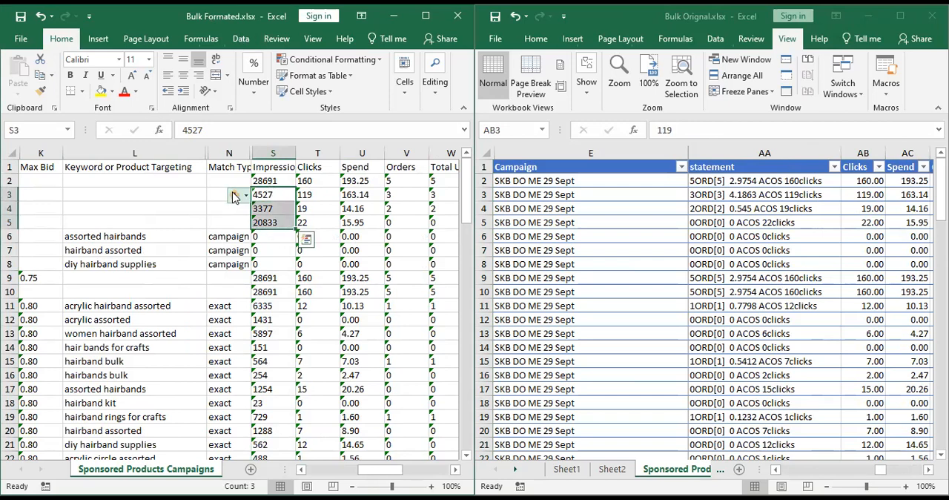
pyautogui.click(235, 195)
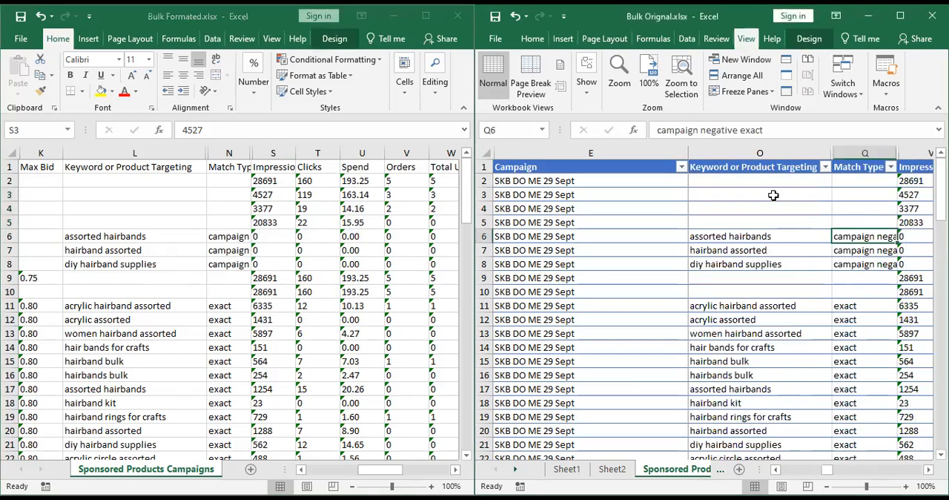
pyautogui.hscroll(1, 774, 196)
pyautogui.click(775, 195)
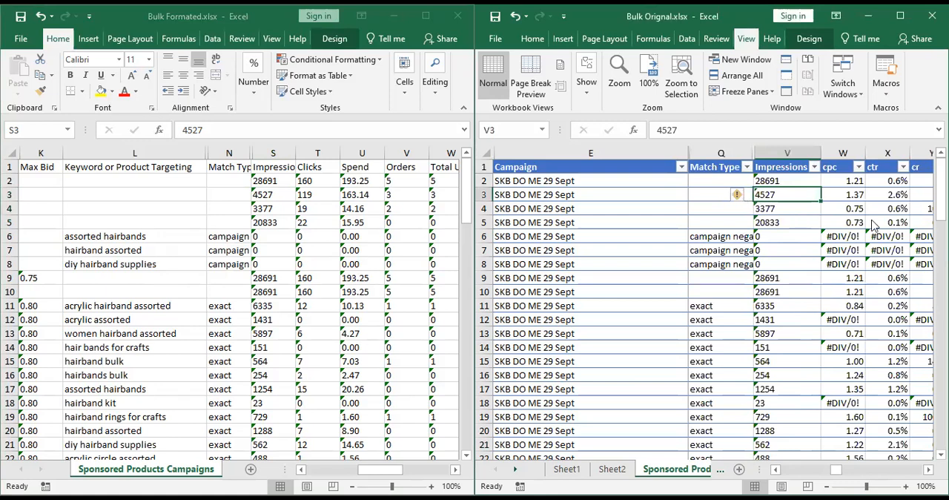
pyautogui.click(740, 195)
# Review the ctr through statement columns and the Clicks, Spend, Orders, Total Units, Sales and ACoS columns in Bulk Orignal.xlsx.
pyautogui.click(888, 222)
pyautogui.click(888, 194)
pyautogui.press('Right')
pyautogui.press('Right')
pyautogui.press('Right')
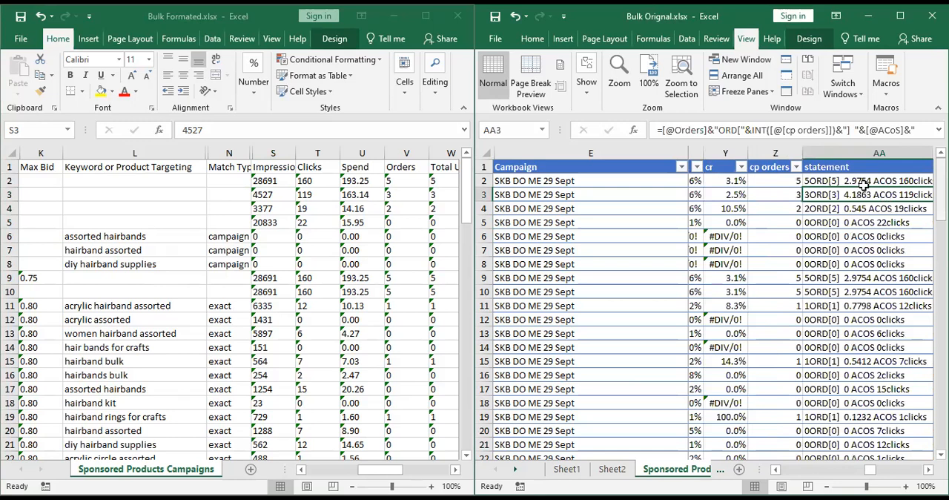
pyautogui.press('Right')
pyautogui.press('Right')
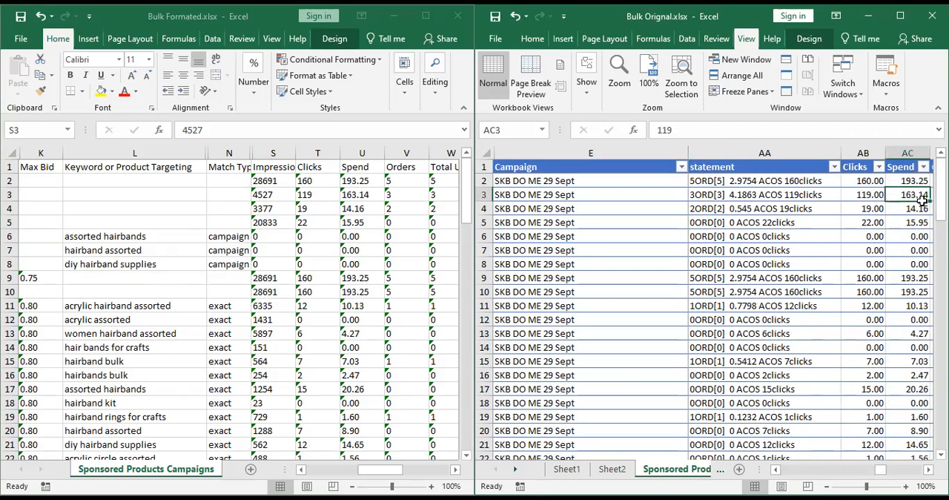
pyautogui.press('Right')
pyautogui.press('Right')
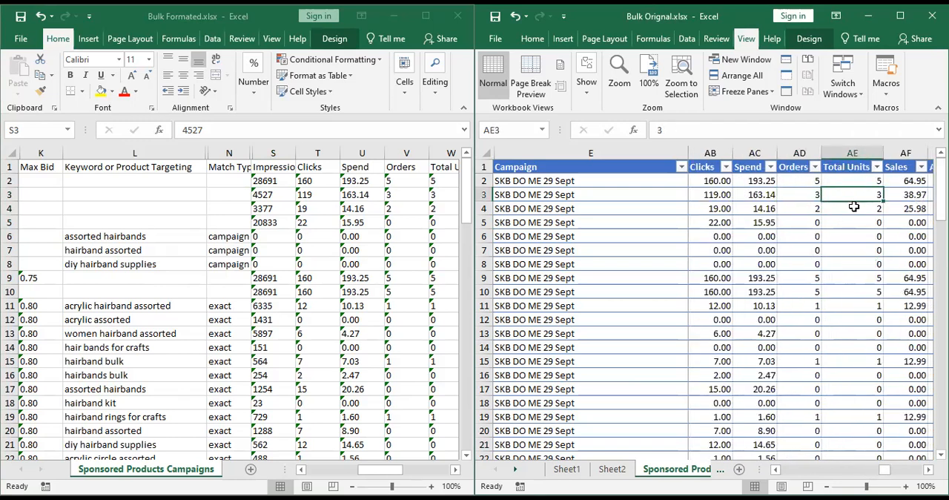
pyautogui.press('Right')
pyautogui.press('Right')
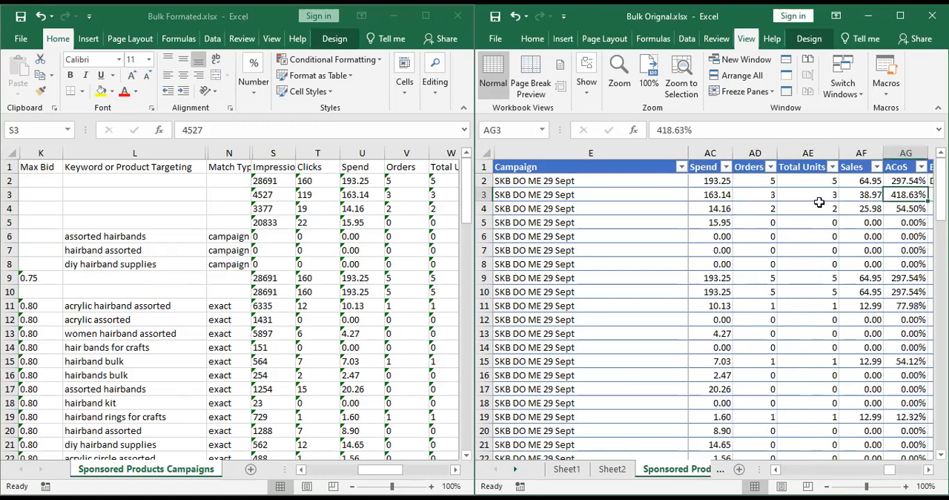
pyautogui.press('Right')
pyautogui.press('Down')
pyautogui.press('Left')
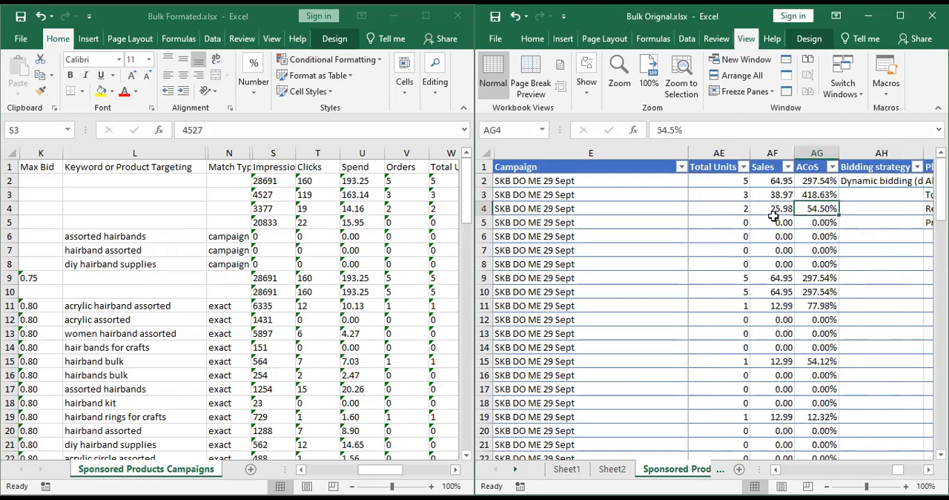
# Return to the row 3 Impressions cell in Bulk Orignal.xlsx and read its error indicator's explanation.
pyautogui.press('Left')
pyautogui.press('Left')
pyautogui.press('Left')
pyautogui.press('Left')
pyautogui.press('Left')
pyautogui.press('Left')
pyautogui.press('Left')
pyautogui.press('Left')
pyautogui.press('Left')
pyautogui.press('Left')
pyautogui.press('Left')
pyautogui.press('Left')
pyautogui.press('Left')
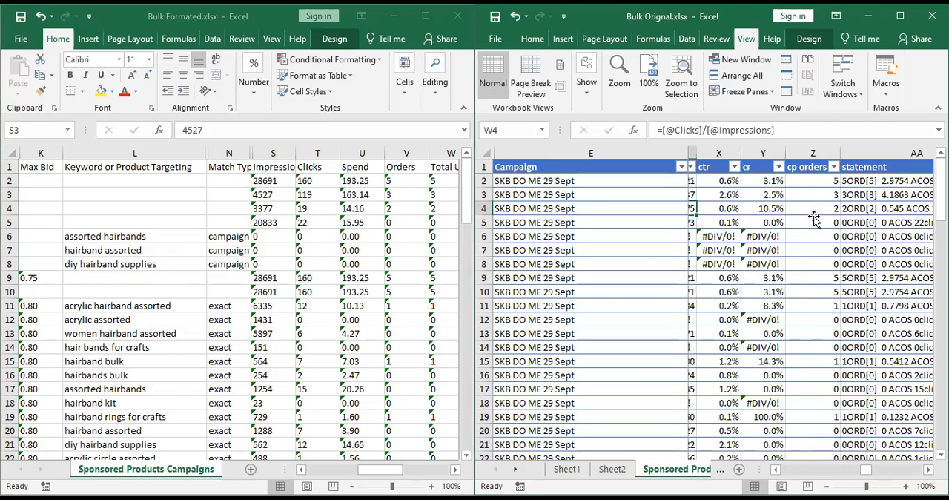
pyautogui.press('Right')
pyautogui.press('Right')
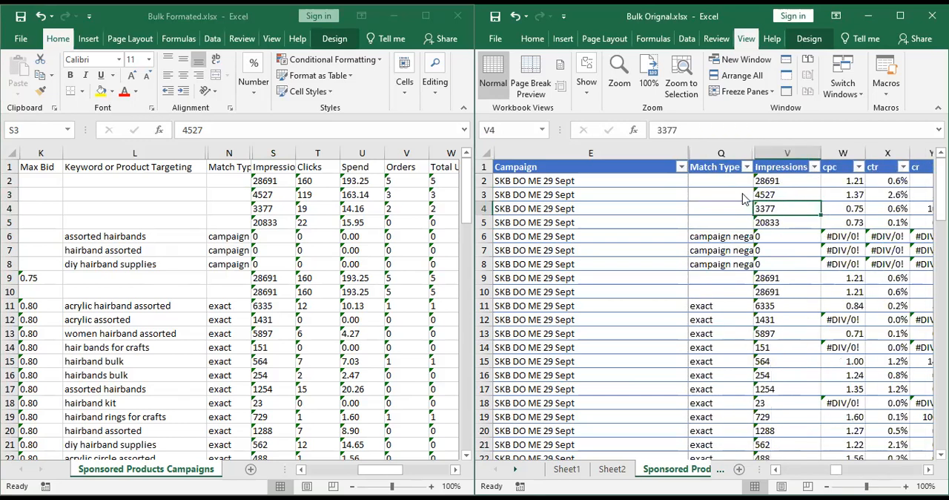
pyautogui.press('Up')
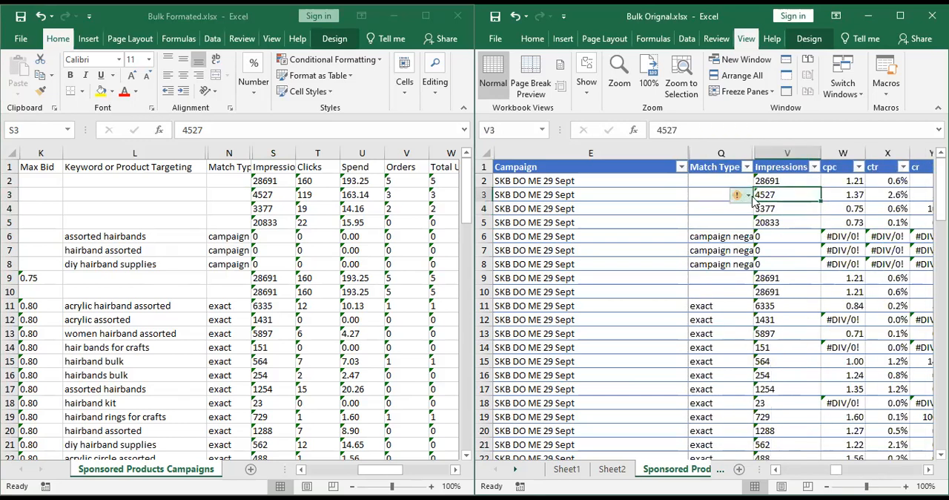
pyautogui.moveTo(749, 196)
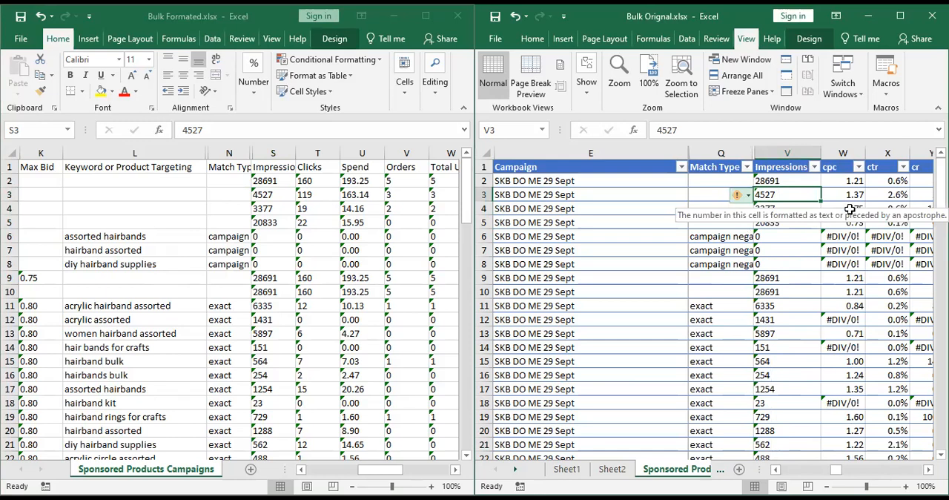
# Review row 4 of Bulk Orignal.xlsx from the cp orders column through ACoS to the Bidding strategy column.
pyautogui.click(911, 210)
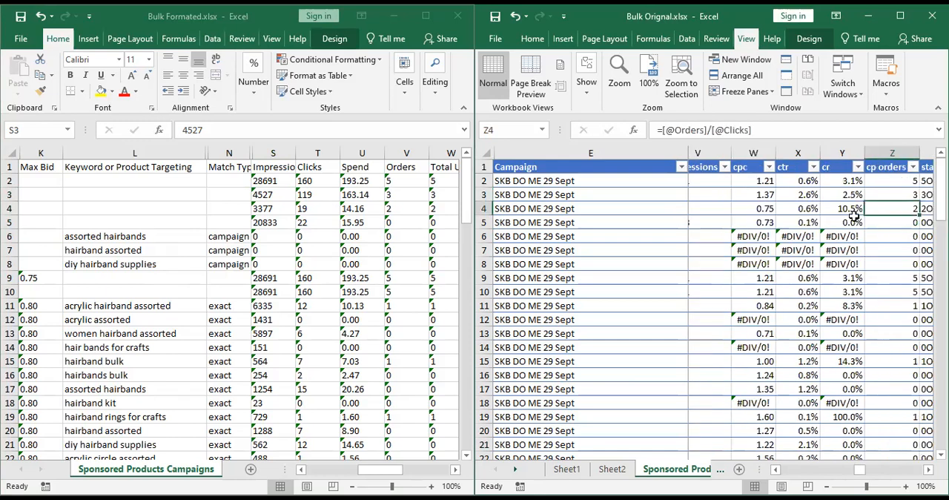
pyautogui.press('Right')
pyautogui.press('Right')
pyautogui.press('Right')
pyautogui.press('Right')
pyautogui.press('Right')
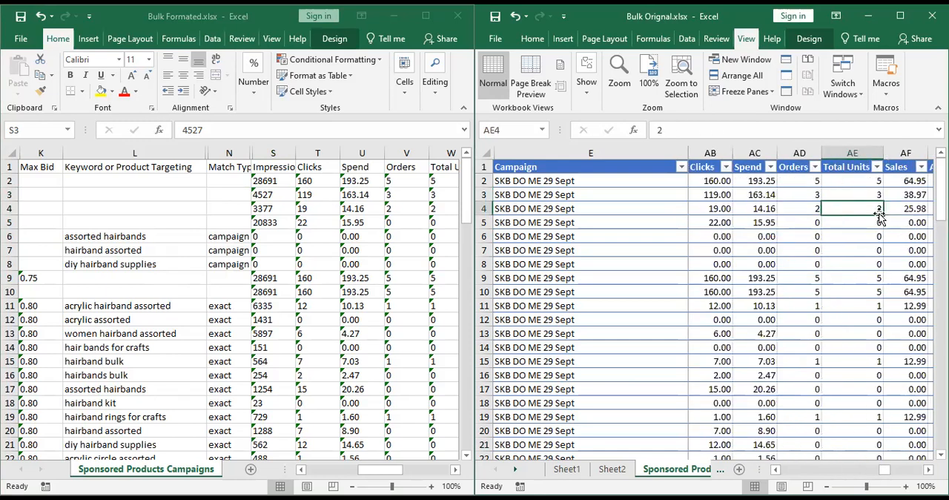
pyautogui.press('Right')
pyautogui.press('Right')
pyautogui.press('Right')
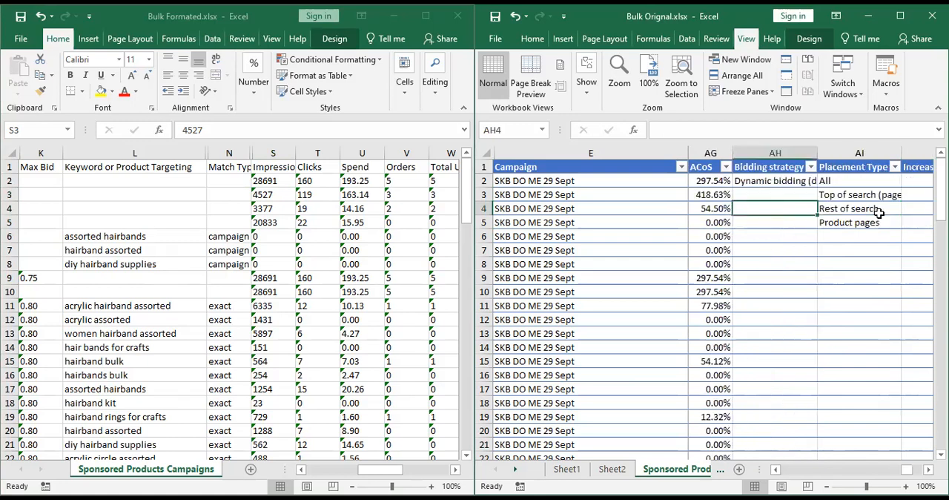
# Trace row 4 of Bulk Orignal.xlsx back from ACoS through Sales, Spend and Clicks to the cr formula.
pyautogui.press('Left')
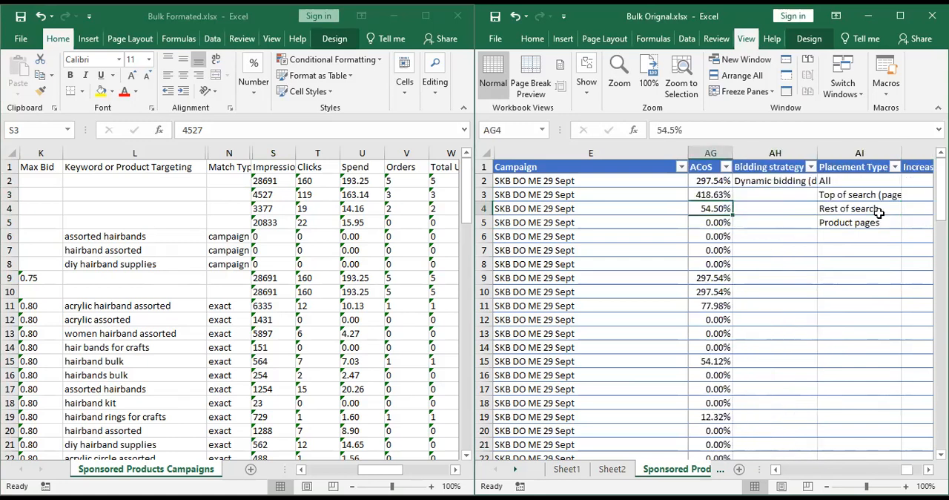
pyautogui.press('Left')
pyautogui.press('Left')
pyautogui.press('Left')
pyautogui.press('Left')
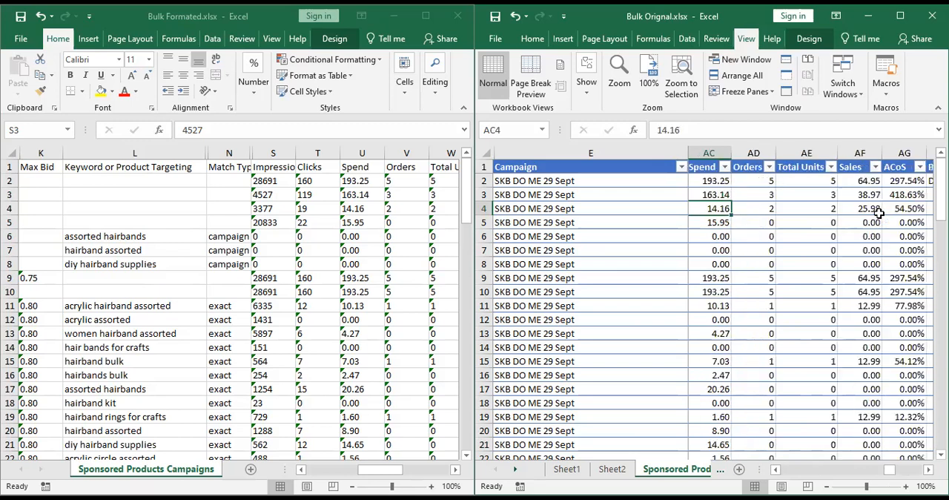
pyautogui.press('Left')
pyautogui.press('Left')
pyautogui.press('Left')
pyautogui.press('Left')
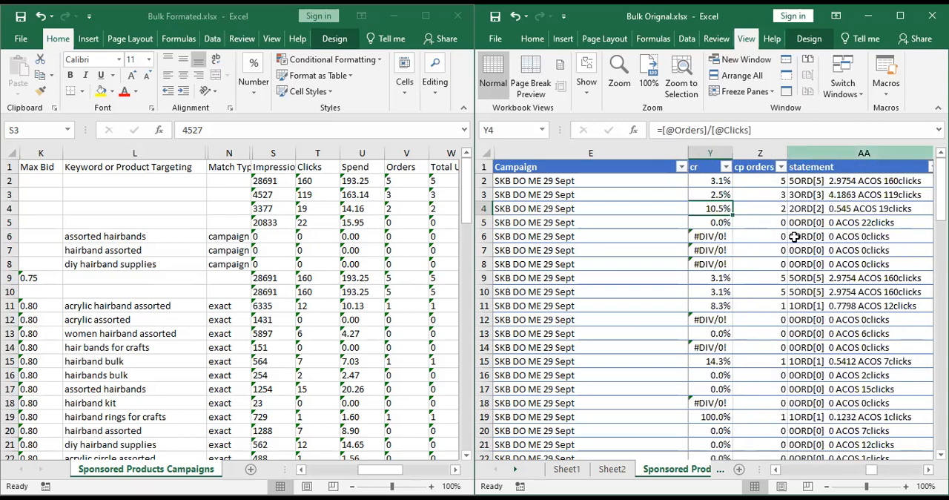
# Inspect the cp orders and statement formulas in rows 6 to 8, ending on the row 4 statement cell.
pyautogui.moveTo(838, 236); pyautogui.dragTo(779, 243)
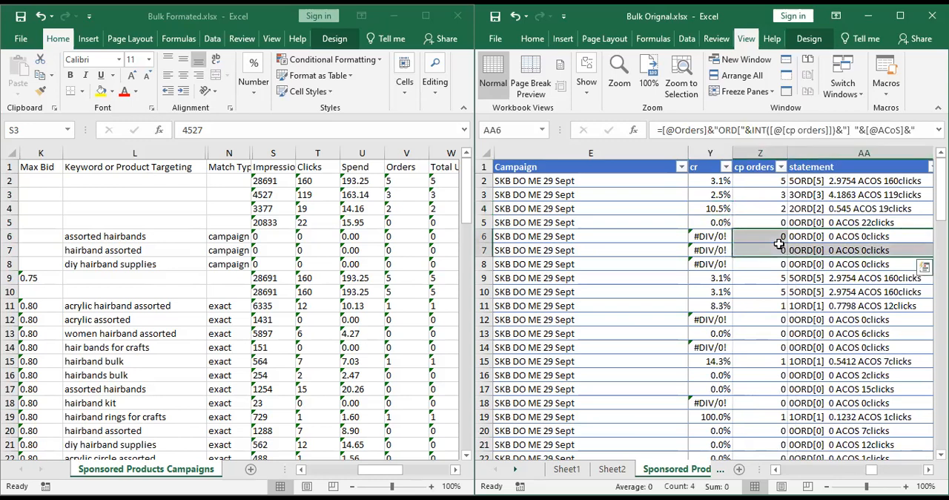
pyautogui.click(813, 261)
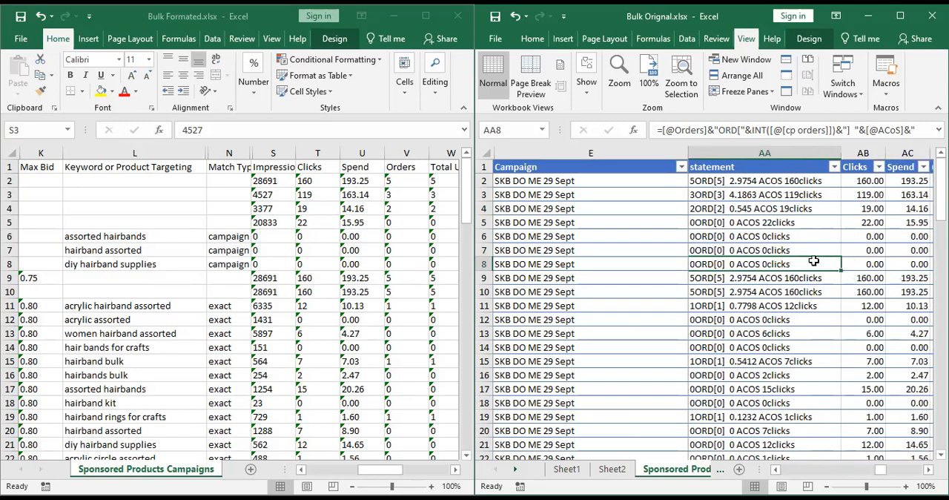
pyautogui.press('Left')
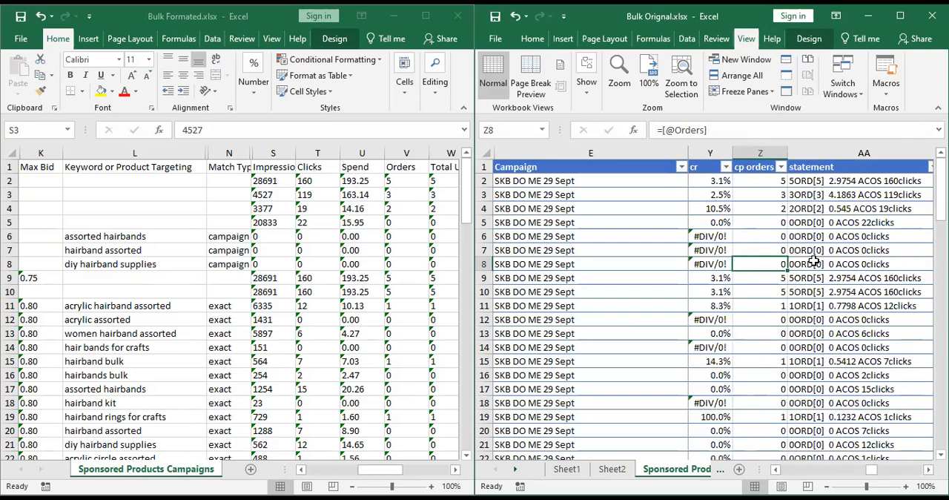
pyautogui.press('Right')
pyautogui.press('Up')
pyautogui.press('Up')
pyautogui.press('Up')
pyautogui.press('Up')
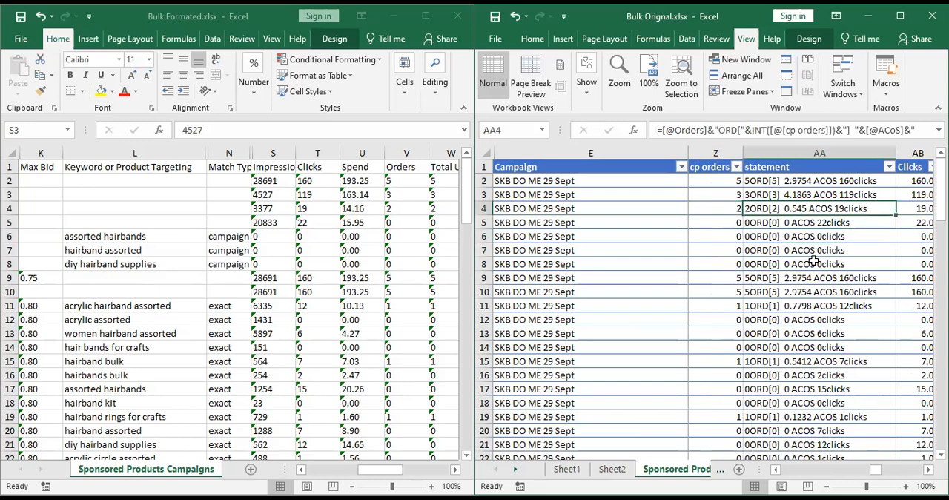
# Check the row 4 values from Clicks through ACoS in Bulk Orignal.xlsx, ending on the row 3 ACoS cell.
pyautogui.press('Right')
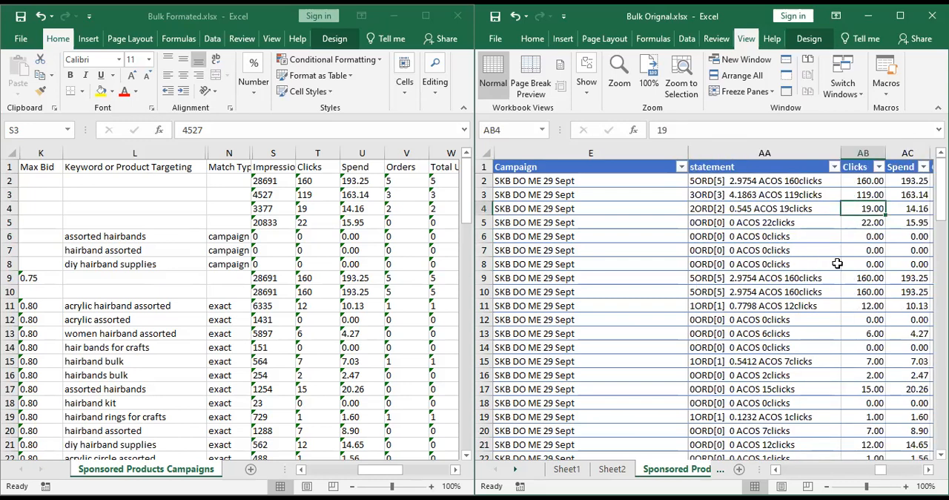
pyautogui.press('Right')
pyautogui.press('Right')
pyautogui.press('Right')
pyautogui.press('Right')
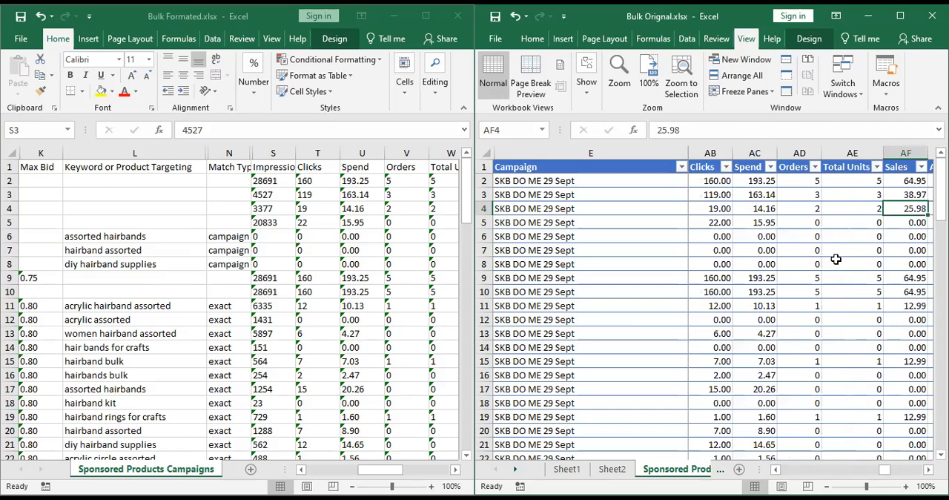
pyautogui.press('Right')
pyautogui.press('Right')
pyautogui.press('Right')
pyautogui.press('Left')
pyautogui.press('Left')
pyautogui.press('Up')
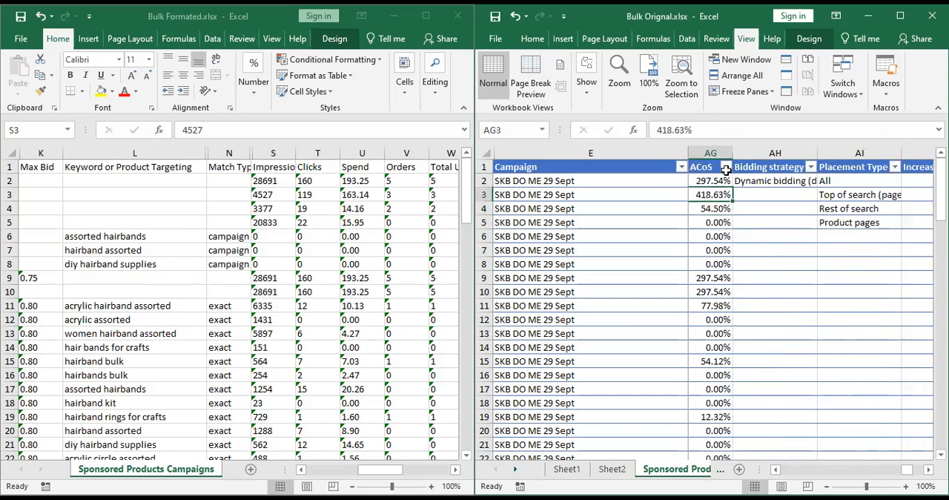
# View the ACoS filter and sort options in Bulk Orignal.xlsx and compare the row 4 ACoS cell in Bulk Formated.xlsx.
pyautogui.click(726, 167)
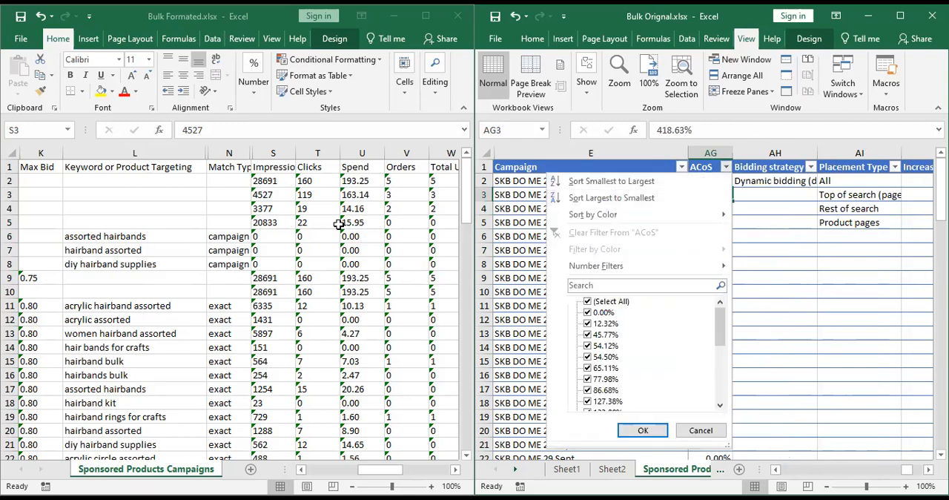
pyautogui.click(341, 169)
pyautogui.click(349, 209)
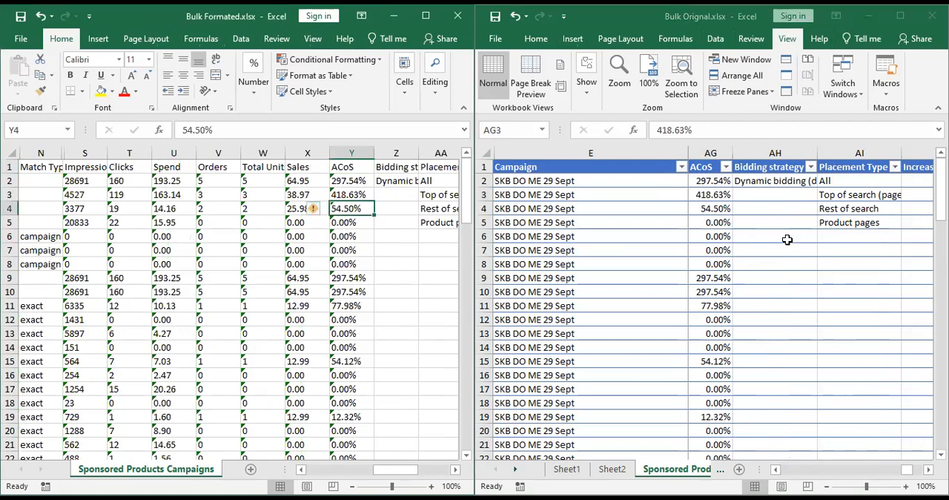
# Check the table's last columns in row 5 of Bulk Orignal.xlsx and return to the Campaign column.
pyautogui.click(849, 223)
pyautogui.press('Right')
pyautogui.press('Right')
pyautogui.press('Right')
pyautogui.press('Right')
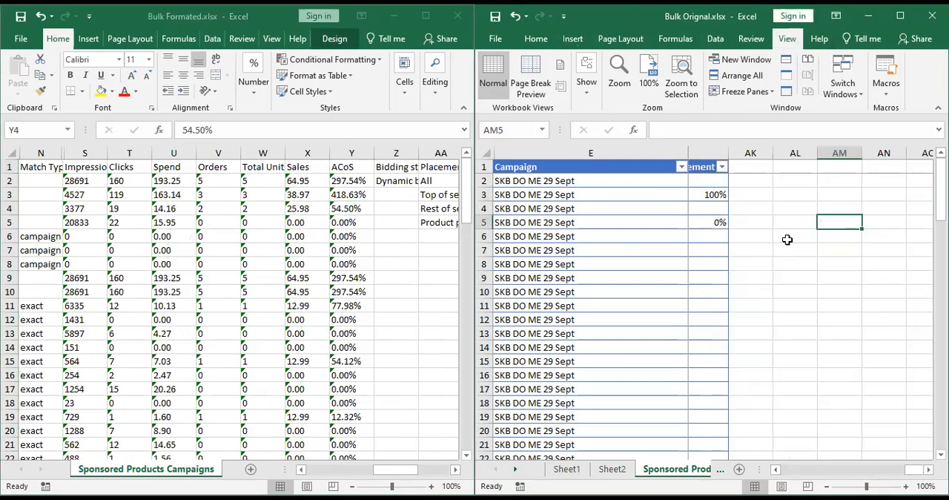
pyautogui.press('Left')
pyautogui.press('Left')
pyautogui.press('Left')
pyautogui.press('Left')
pyautogui.press('Left')
pyautogui.press('Left')
pyautogui.press('Left')
pyautogui.press('Left')
pyautogui.press('Left')
pyautogui.press('Left')
pyautogui.press('Left')
pyautogui.press('Left')
pyautogui.press('Left')
pyautogui.press('Left')
pyautogui.press('Left')
pyautogui.press('Left')
pyautogui.press('Left')
pyautogui.press('Left')
pyautogui.press('Left')
pyautogui.press('Left')
pyautogui.press('Left')
pyautogui.press('Left')
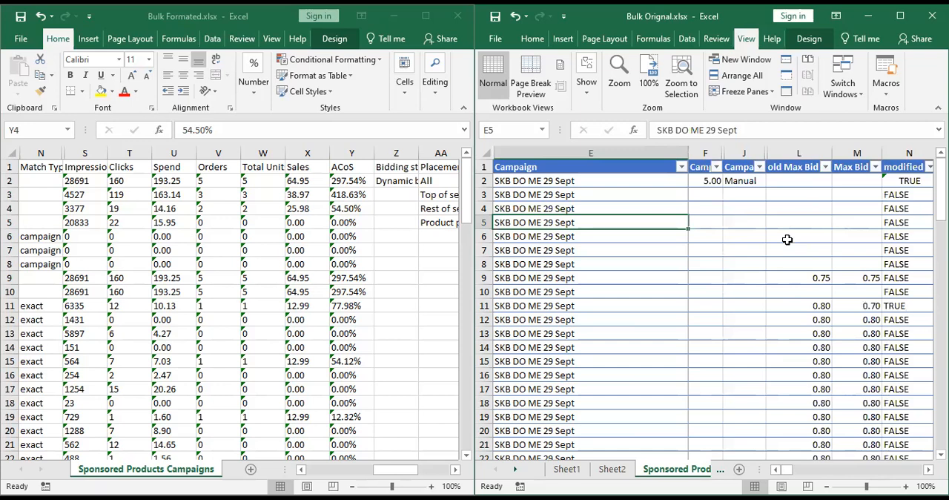
# Review row 5 of Bulk Orignal.xlsx from the Campaign column across the bid and match type columns to cp orders.
pyautogui.press('Right')
pyautogui.press('Right')
pyautogui.press('Right')
pyautogui.press('Right')
pyautogui.press('Right')
pyautogui.press('Right')
pyautogui.press('Right')
pyautogui.press('Right')
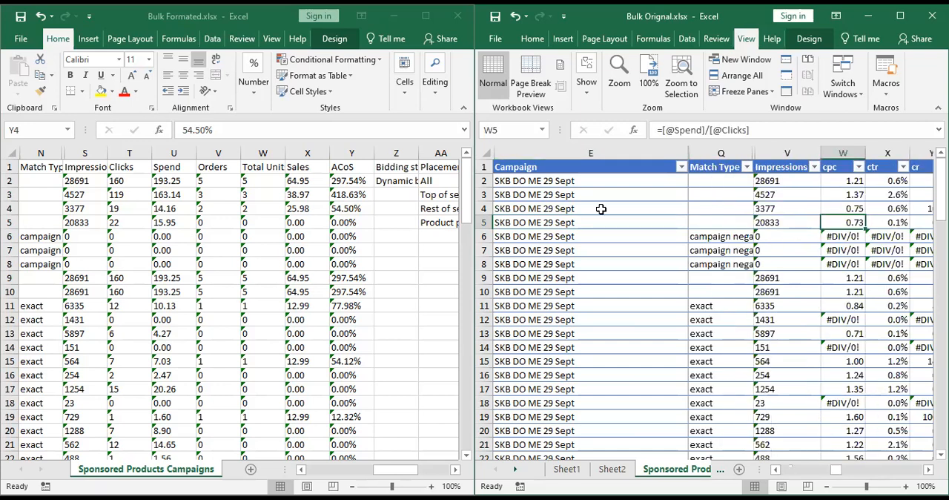
pyautogui.press('Right')
pyautogui.press('Right')
pyautogui.press('Right')
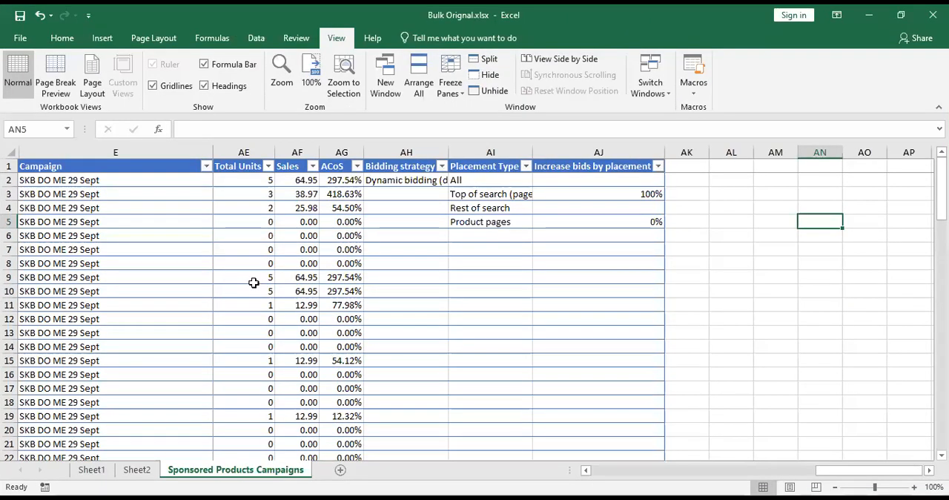
# Re-examine row 5 in the maximized Bulk Orignal.xlsx window, from the Campaign column to the cp orders formula.
pyautogui.hotkey('ctrl', 'Left')
pyautogui.hotkey('ctrl', 'Left')
pyautogui.hotkey('ctrl', 'Left')
pyautogui.hotkey('ctrl', 'Left')
pyautogui.hotkey('ctrl', 'Left')
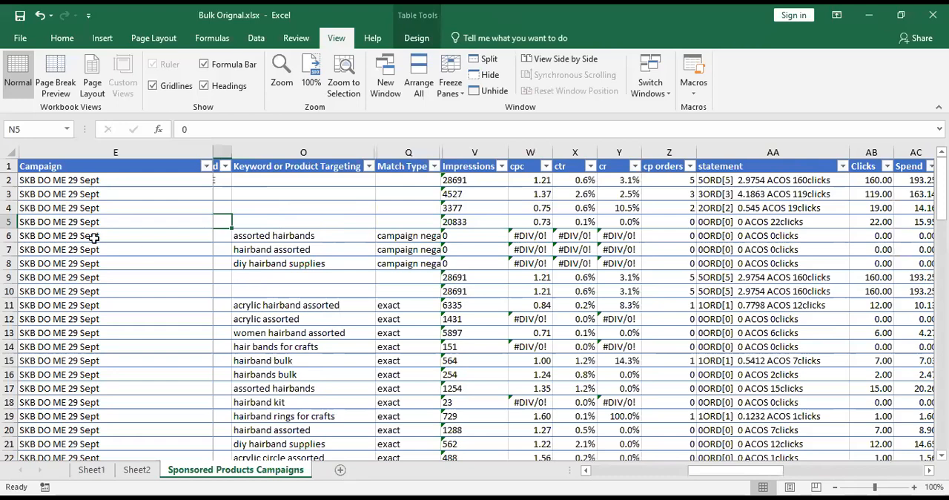
pyautogui.press('Home')
pyautogui.hotkey('ctrl', 'Right')
pyautogui.hotkey('ctrl', 'Right')
pyautogui.hotkey('ctrl', 'Right')
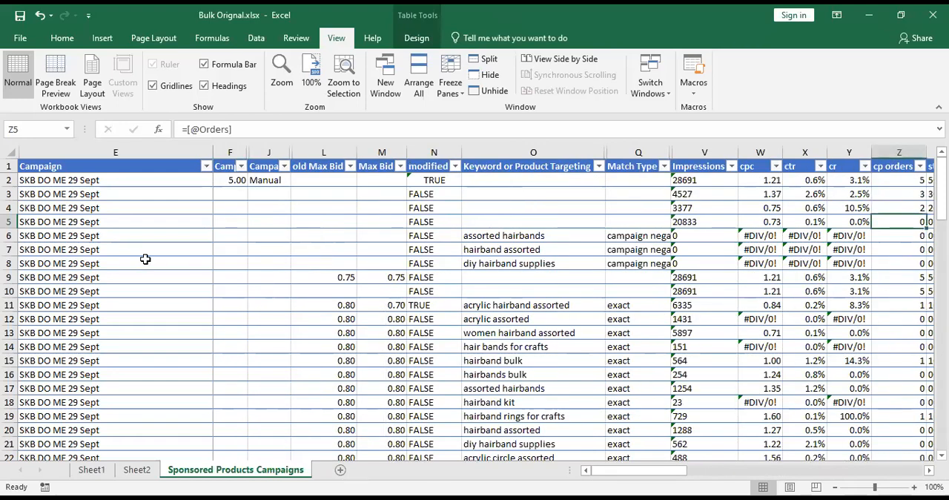
# Examine the remaining row 5 columns of Bulk Orignal.xlsx, covering old Max Bid, the calculated columns and Orders.
pyautogui.hotkey('ctrl', 'Right')
pyautogui.hotkey('ctrl', 'Right')
pyautogui.hotkey('ctrl', 'Right')
pyautogui.press('Left')
pyautogui.press('Left')
pyautogui.press('Left')
pyautogui.press('Left')
pyautogui.press('Left')
pyautogui.press('Left')
pyautogui.press('Left')
pyautogui.press('Left')
pyautogui.press('Left')
pyautogui.press('Left')
pyautogui.press('Left')
pyautogui.press('Left')
pyautogui.press('Left')
pyautogui.press('Left')
pyautogui.press('Left')
pyautogui.press('Left')
pyautogui.press('Left')
pyautogui.press('Left')
pyautogui.press('Left')
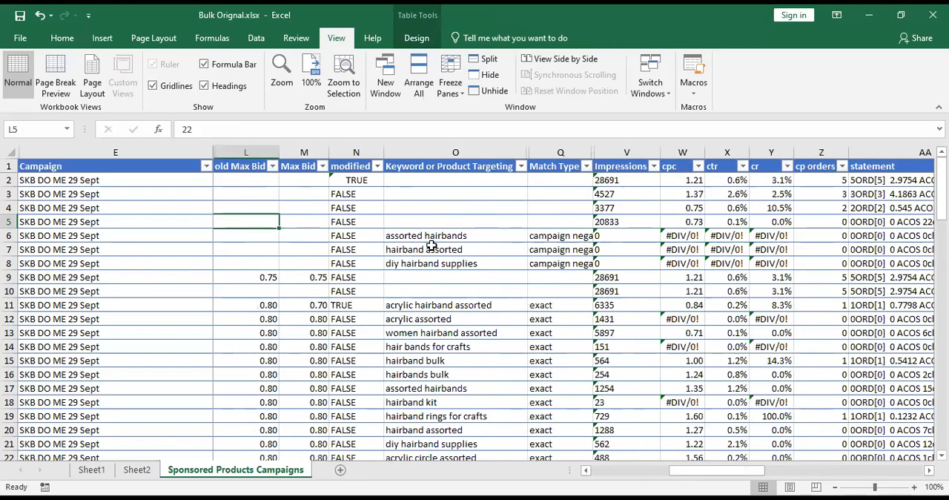
pyautogui.press('Right')
pyautogui.press('Right')
pyautogui.press('Right')
pyautogui.press('Right')
pyautogui.press('Right')
pyautogui.press('Right')
pyautogui.press('Right')
pyautogui.press('Right')
pyautogui.press('Right')
pyautogui.press('Right')
pyautogui.press('Right')
pyautogui.press('Right')
pyautogui.press('Right')
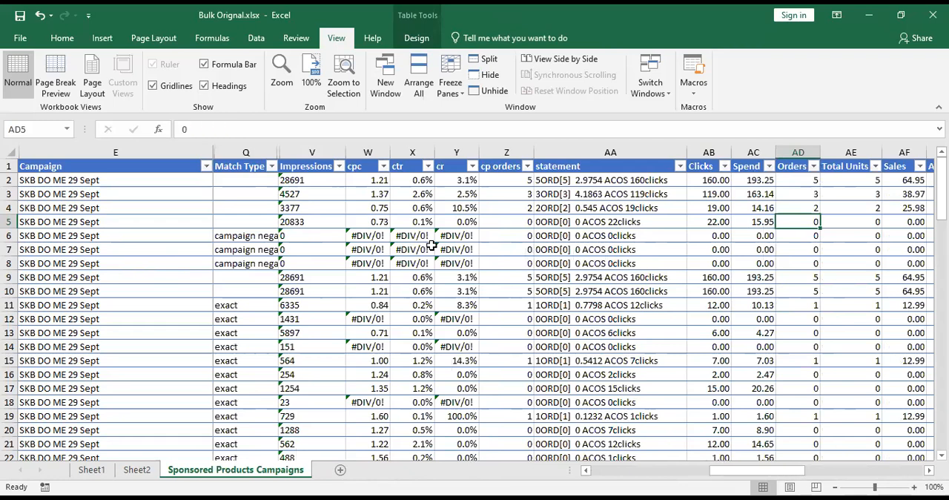
# Scan the cp orders column down through the lower campaign rows and back up to its header.
pyautogui.press('Left')
pyautogui.press('Left')
pyautogui.press('Left')
pyautogui.press('Left')
pyautogui.press('Down')
pyautogui.press('Down')
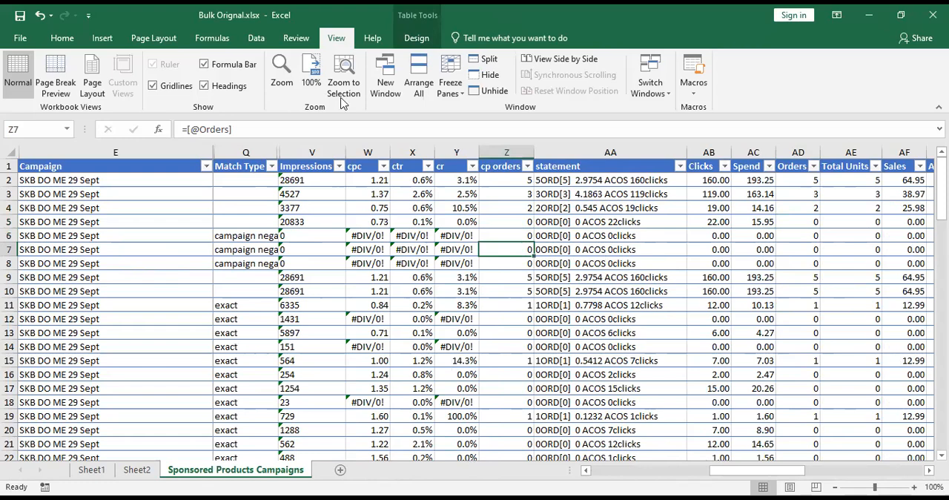
pyautogui.press('Down')
pyautogui.press('Down')
pyautogui.press('Down')
pyautogui.press('Down')
pyautogui.press('Down')
pyautogui.press('Down')
pyautogui.press('Down')
pyautogui.press('Down')
pyautogui.press('Down')
pyautogui.press('Down')
pyautogui.press('Down')
pyautogui.press('Down')
pyautogui.press('Down')
pyautogui.press('Down')
pyautogui.press('Down')
pyautogui.press('Down')
pyautogui.press('Down')
pyautogui.press('Down')
pyautogui.press('Down')
pyautogui.press('Down')
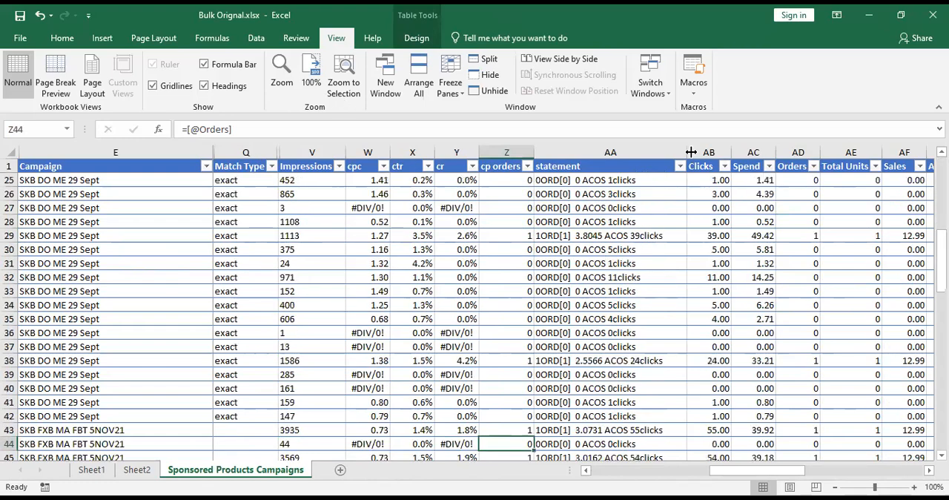
pyautogui.press('Down')
pyautogui.press('Down')
pyautogui.press('Down')
pyautogui.press('Down')
pyautogui.press('Down')
pyautogui.press('Down')
pyautogui.press('Down')
pyautogui.press('Down')
pyautogui.press('Down')
pyautogui.press('Down')
pyautogui.press('Down')
pyautogui.press('Down')
pyautogui.press('Down')
pyautogui.press('Down')
pyautogui.press('Up')
pyautogui.press('Up')
pyautogui.press('Up')
pyautogui.press('Up')
pyautogui.press('Up')
pyautogui.press('Up')
pyautogui.press('Up')
pyautogui.press('Up')
pyautogui.press('Up')
pyautogui.press('Up')
pyautogui.press('Up')
pyautogui.press('Up')
pyautogui.press('Up')
pyautogui.press('Up')
pyautogui.press('Up')
pyautogui.press('Up')
pyautogui.press('Up')
pyautogui.press('Up')
pyautogui.press('Up')
pyautogui.press('Up')
pyautogui.press('Up')
pyautogui.press('Up')
pyautogui.press('Up')
pyautogui.press('Up')
pyautogui.press('Up')
pyautogui.press('Up')
pyautogui.press('Up')
pyautogui.press('Up')
pyautogui.press('Up')
pyautogui.press('Up')
pyautogui.press('Up')
pyautogui.press('Up')
pyautogui.press('Up')
pyautogui.press('Up')
pyautogui.press('Up')
pyautogui.press('Up')
pyautogui.press('Up')
pyautogui.press('Up')
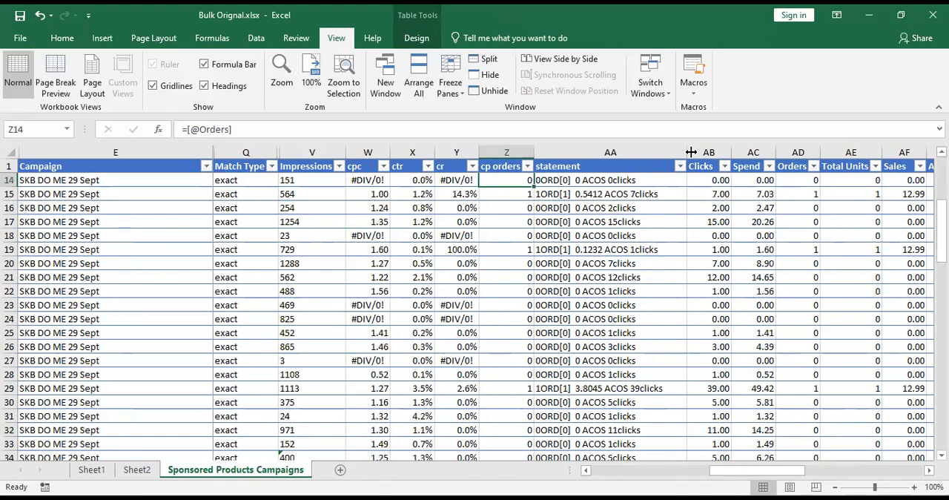
pyautogui.press('Up')
pyautogui.press('Up')
pyautogui.press('Up')
pyautogui.press('Up')
pyautogui.press('Up')
pyautogui.press('Up')
pyautogui.press('Up')
pyautogui.press('Up')
pyautogui.press('Up')
pyautogui.press('Up')
pyautogui.press('Up')
pyautogui.press('Up')
pyautogui.press('Up')
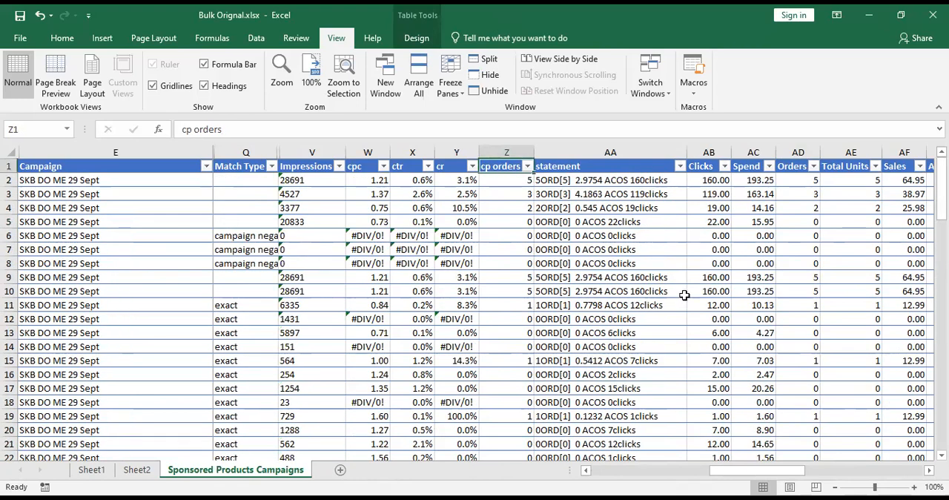
# Review the column headers around cp orders and back across the bid columns to the Campaign header.
pyautogui.press('Right')
pyautogui.press('Right')
pyautogui.press('Right')
pyautogui.press('Right')
pyautogui.press('Right')
pyautogui.press('Right')
pyautogui.press('Right')
pyautogui.press('Right')
pyautogui.press('Left')
pyautogui.press('Left')
pyautogui.press('Left')
pyautogui.press('Left')
pyautogui.press('Left')
pyautogui.press('Left')
pyautogui.press('Left')
pyautogui.press('Left')
pyautogui.press('Left')
pyautogui.press('Left')
pyautogui.press('Left')
pyautogui.press('Left')
pyautogui.press('Left')
pyautogui.press('Left')
pyautogui.press('Left')
pyautogui.press('Left')
pyautogui.press('Left')
pyautogui.press('Left')
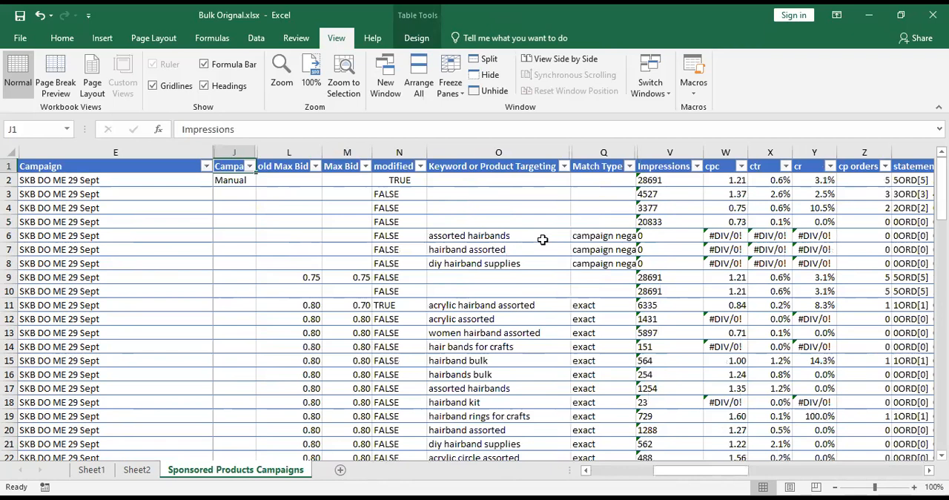
pyautogui.press('Left')
pyautogui.press('Left')
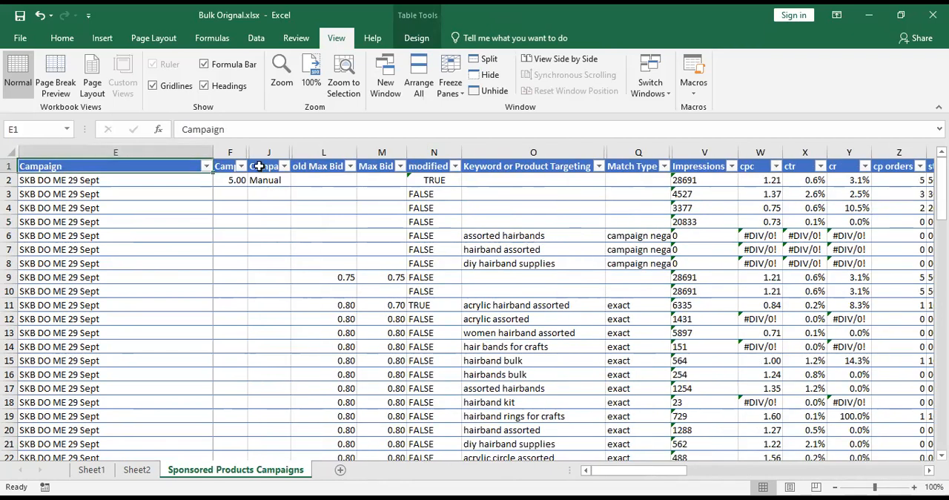
# Inspect the table's full extent by selecting from the Campaign header to the last cell, and restore the window beside Bulk Formated.xlsx.
pyautogui.hotkey('ctrl', 'shift', 'End')
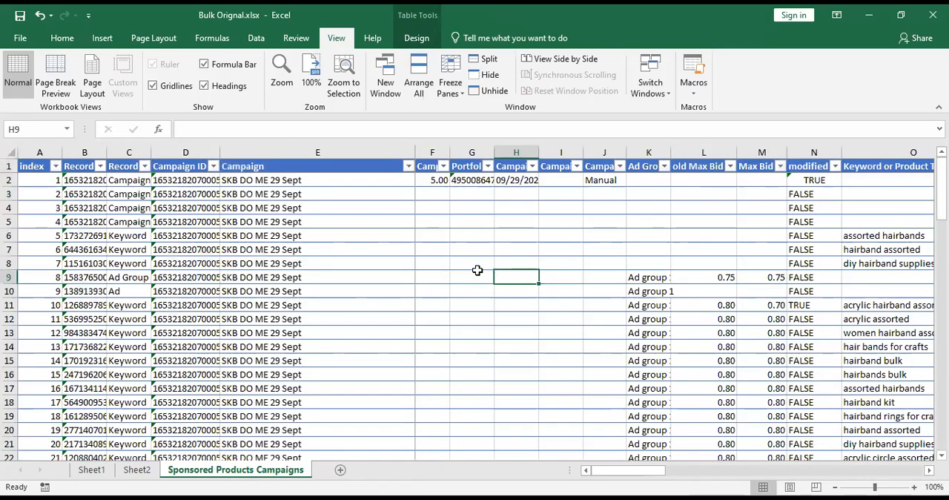
pyautogui.press('Home')
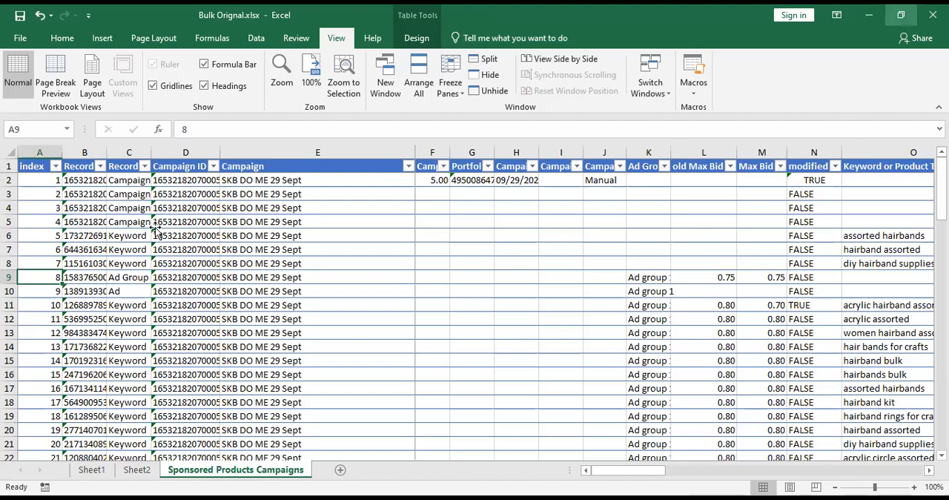
pyautogui.click(901, 14)
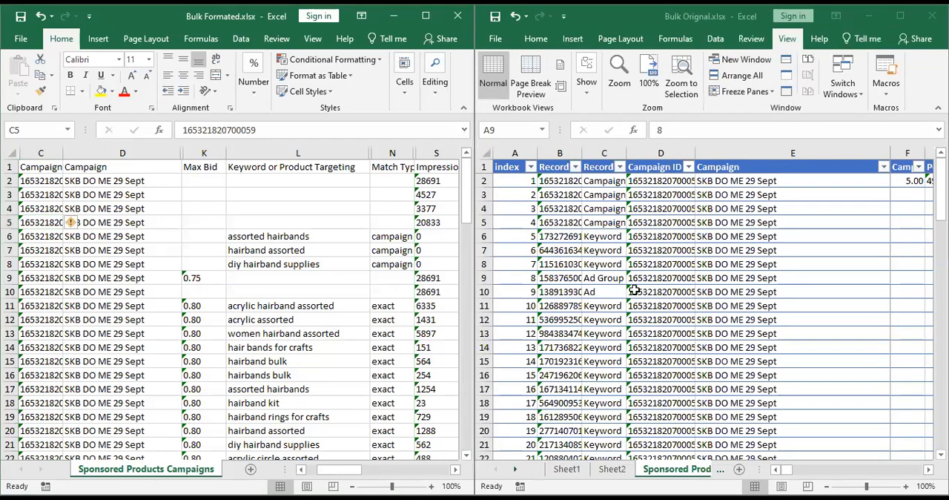
# Scan the index column of Bulk Orignal.xlsx down through the keyword rows and return to its first record.
pyautogui.press('Down')
pyautogui.press('Down')
pyautogui.press('Down')
pyautogui.press('Down')
pyautogui.press('Down')
pyautogui.press('Down')
pyautogui.press('Down')
pyautogui.press('Down')
pyautogui.press('Down')
pyautogui.press('Down')
pyautogui.press('Down')
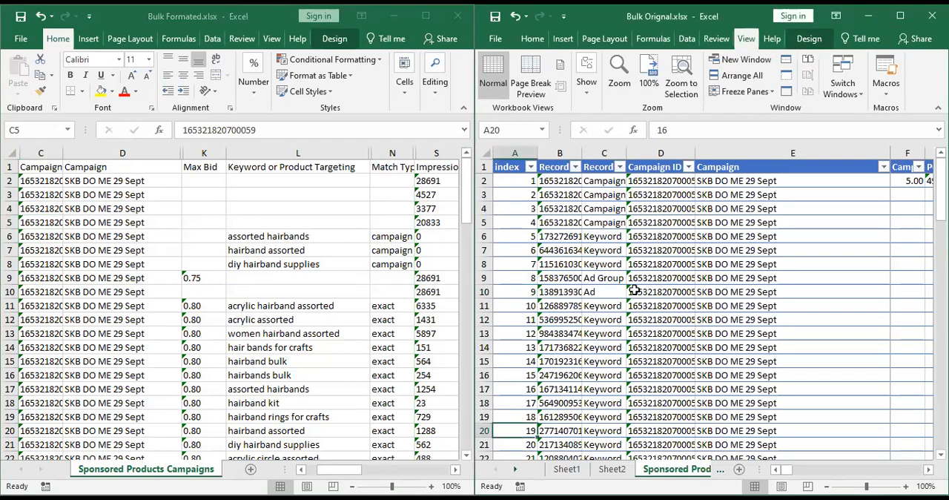
pyautogui.press('Down')
pyautogui.press('Down')
pyautogui.press('Down')
pyautogui.press('Down')
pyautogui.press('Down')
pyautogui.press('Down')
pyautogui.press('Down')
pyautogui.press('Down')
pyautogui.press('Down')
pyautogui.press('Down')
pyautogui.press('Down')
pyautogui.press('Down')
pyautogui.press('Down')
pyautogui.press('Down')
pyautogui.press('Down')
pyautogui.press('Down')
pyautogui.press('Down')
pyautogui.press('Up')
pyautogui.press('Up')
pyautogui.press('Up')
pyautogui.press('Up')
pyautogui.press('Up')
pyautogui.press('Up')
pyautogui.press('Up')
pyautogui.press('Up')
pyautogui.press('Up')
pyautogui.press('Up')
pyautogui.press('Up')
pyautogui.press('Up')
pyautogui.press('Up')
pyautogui.press('Up')
pyautogui.press('Up')
pyautogui.press('Up')
pyautogui.press('Up')
pyautogui.press('Up')
pyautogui.press('Up')
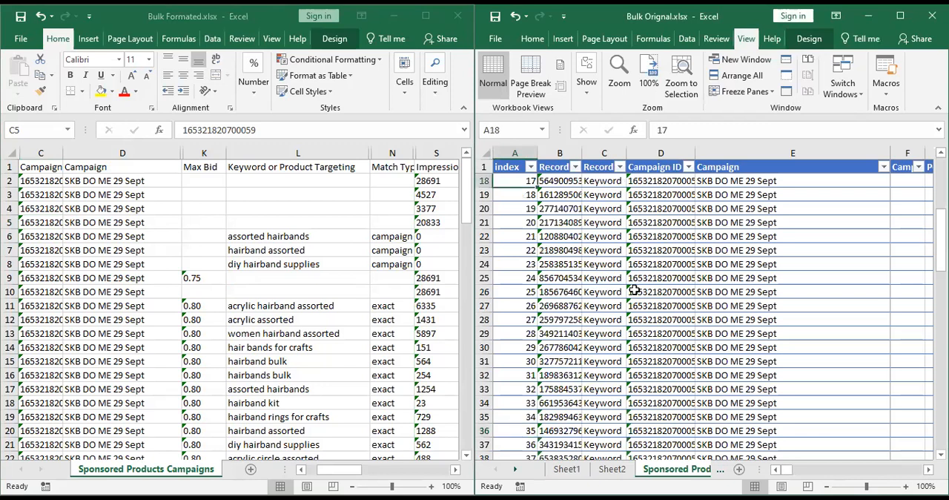
pyautogui.hotkey('ctrl', 'Home')
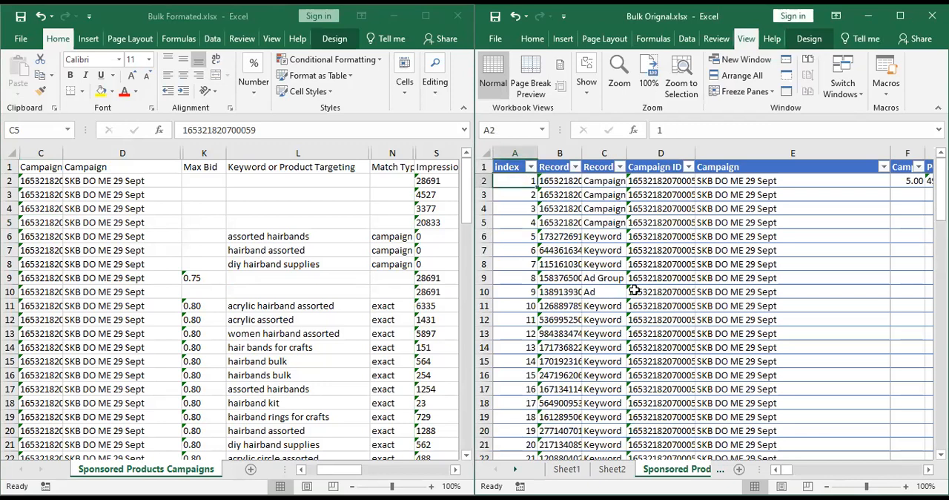
# Scan the records of Bulk Orignal.xlsx down to row 42 and across to the Campaign and Campaign ID columns.
pyautogui.press('Down')
pyautogui.press('Down')
pyautogui.press('Down')
pyautogui.press('Down')
pyautogui.press('Down')
pyautogui.press('Down')
pyautogui.press('Down')
pyautogui.press('Down')
pyautogui.press('Down')
pyautogui.press('Down')
pyautogui.press('Down')
pyautogui.press('Down')
pyautogui.press('Down')
pyautogui.press('Down')
pyautogui.press('Down')
pyautogui.press('Down')
pyautogui.press('Down')
pyautogui.press('Down')
pyautogui.press('Down')
pyautogui.press('Down')
pyautogui.press('Down')
pyautogui.press('Down')
pyautogui.press('Down')
pyautogui.press('Down')
pyautogui.press('Down')
pyautogui.press('Down')
pyautogui.press('Down')
pyautogui.press('Down')
pyautogui.press('Down')
pyautogui.press('Down')
pyautogui.press('Down')
pyautogui.press('Down')
pyautogui.press('Down')
pyautogui.press('Right')
pyautogui.press('Right')
pyautogui.press('Right')
pyautogui.press('Right')
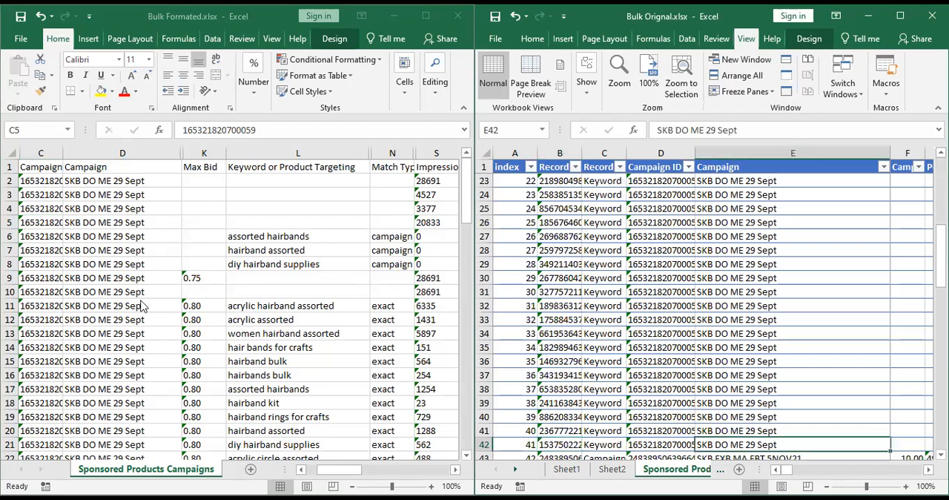
pyautogui.press('Left')
# Switch to Bulk Formated.xlsx and check its Campaign and Campaign ID column headers.
pyautogui.click(110, 279)
pyautogui.press('Right')
pyautogui.hotkey('ctrl', 'Up')
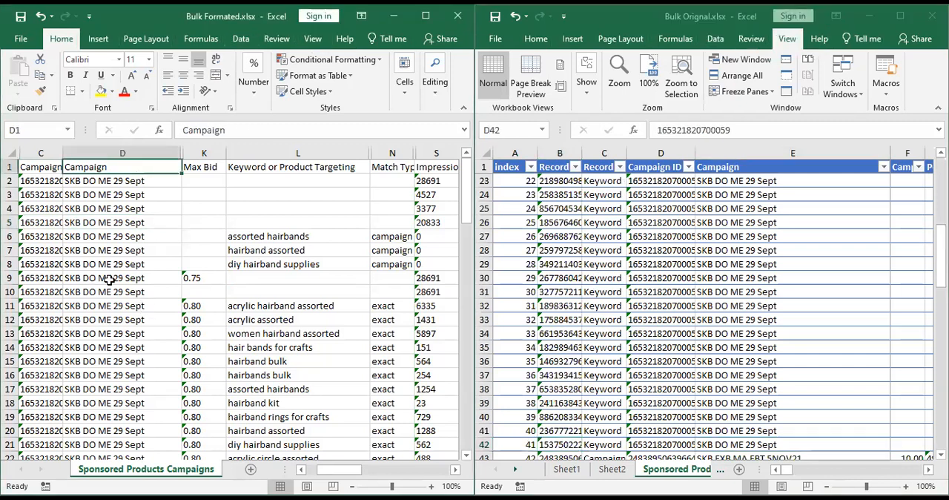
pyautogui.press('Right')
pyautogui.press('Right')
pyautogui.hotkey('ctrl', 'Left')
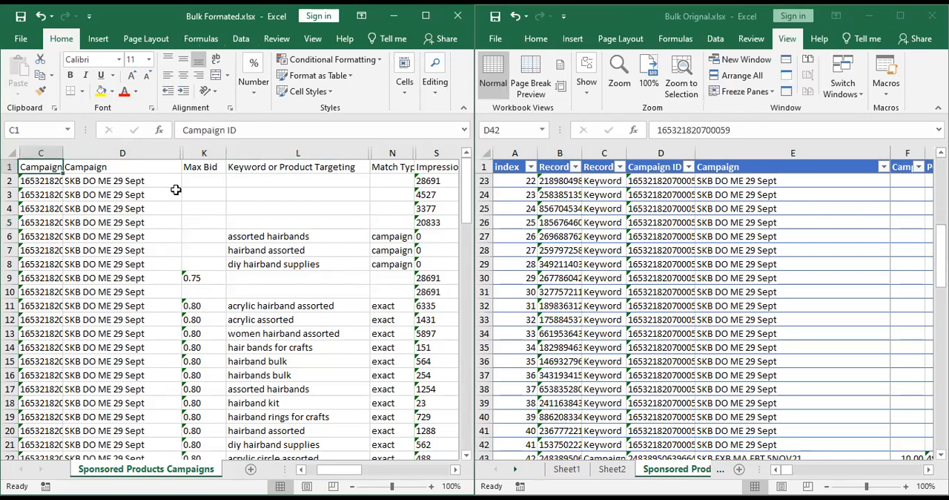
# Return to Bulk Orignal.xlsx and scan the index numbers from the first record down through the keyword rows.
pyautogui.click(710, 348)
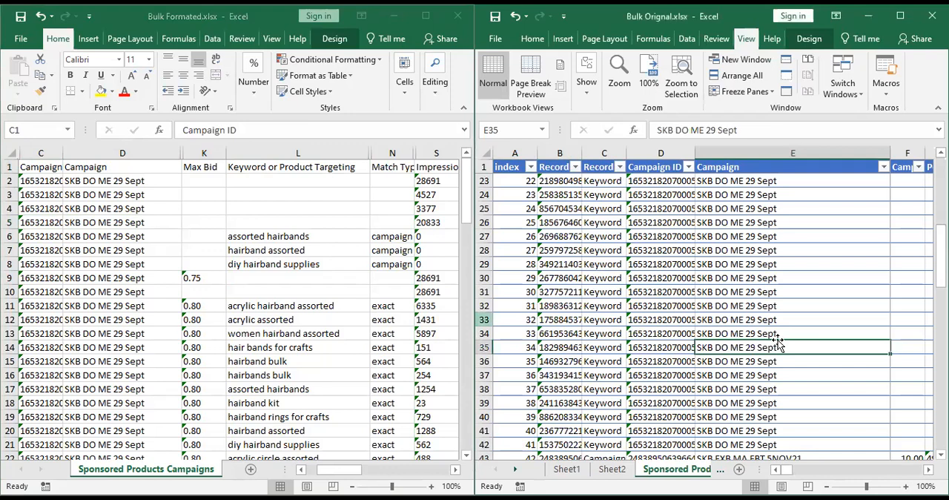
pyautogui.scroll(4, 513, 178)
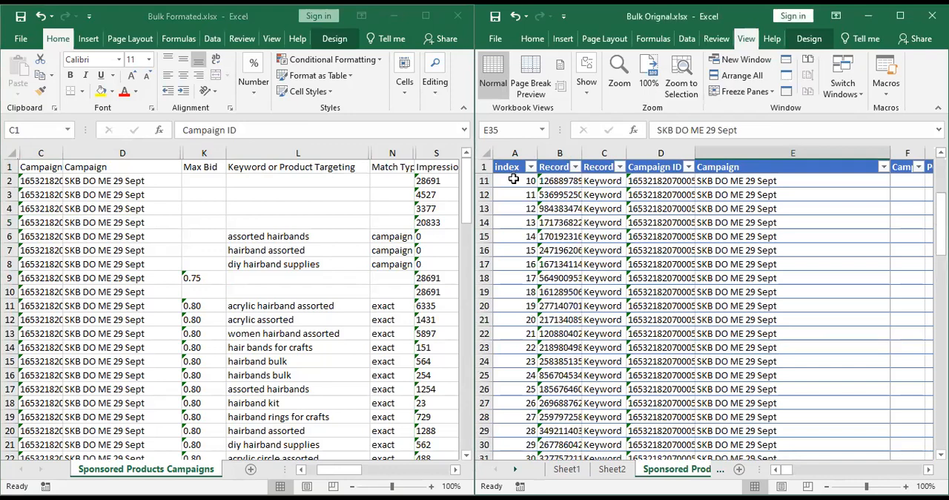
pyautogui.hotkey('ctrl', 'Home')
pyautogui.press('Down')
pyautogui.press('Down')
pyautogui.press('Down')
pyautogui.press('Down')
pyautogui.press('Down')
pyautogui.press('Down')
pyautogui.press('Down')
pyautogui.press('Down')
pyautogui.press('Down')
pyautogui.press('Down')
pyautogui.press('Down')
pyautogui.press('Down')
pyautogui.press('Down')
pyautogui.press('Down')
pyautogui.press('Down')
pyautogui.press('Down')
pyautogui.press('Down')
pyautogui.press('Down')
pyautogui.press('Down')
pyautogui.press('Down')
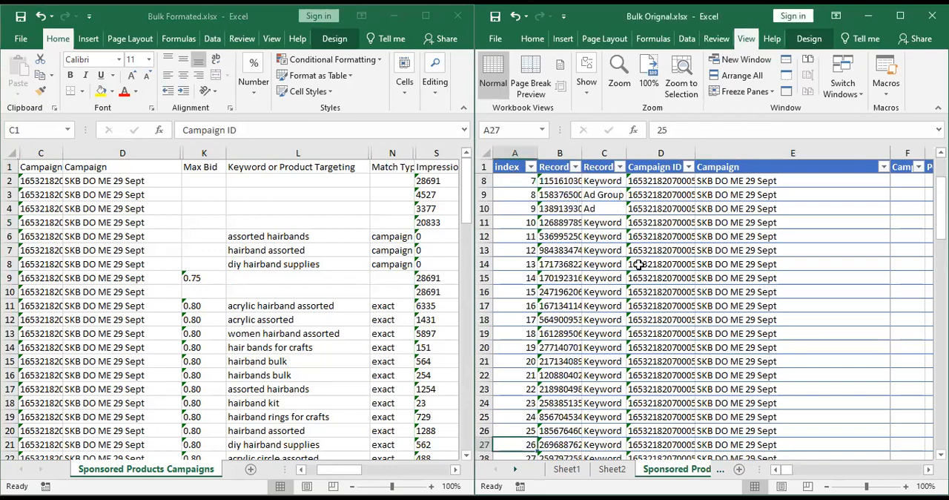
pyautogui.press('Down')
pyautogui.press('Down')
pyautogui.press('Down')
pyautogui.press('Down')
pyautogui.press('Down')
pyautogui.press('Down')
pyautogui.press('Down')
pyautogui.press('Down')
pyautogui.press('Down')
pyautogui.press('Down')
pyautogui.press('Down')
pyautogui.press('Down')
pyautogui.press('Down')
pyautogui.press('Down')
pyautogui.press('Down')
pyautogui.press('Down')
pyautogui.press('Down')
pyautogui.press('Down')
pyautogui.press('Down')
pyautogui.press('Down')
pyautogui.press('Up')
pyautogui.press('Up')
pyautogui.press('Up')
pyautogui.press('Up')
pyautogui.press('Up')
pyautogui.press('Up')
pyautogui.press('Up')
pyautogui.press('Up')
pyautogui.press('Up')
pyautogui.press('Up')
pyautogui.press('Up')
pyautogui.press('Up')
pyautogui.press('Up')
pyautogui.press('Up')
pyautogui.press('Up')
pyautogui.press('Up')
pyautogui.press('Up')
pyautogui.press('Up')
pyautogui.press('Up')
pyautogui.press('Up')
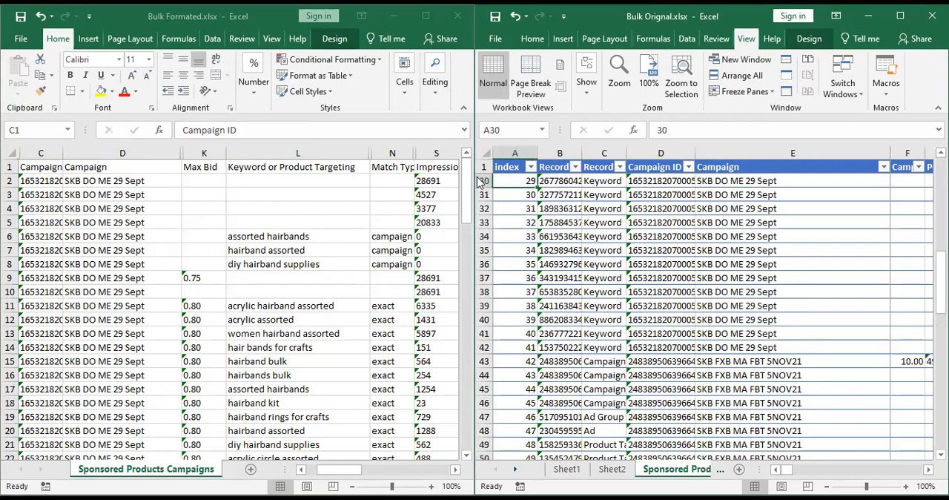
# Sort the Bulk Orignal.xlsx table by index in ascending order and review row 13 across to the Ad Group column.
pyautogui.click(530, 167)
pyautogui.click(431, 189)
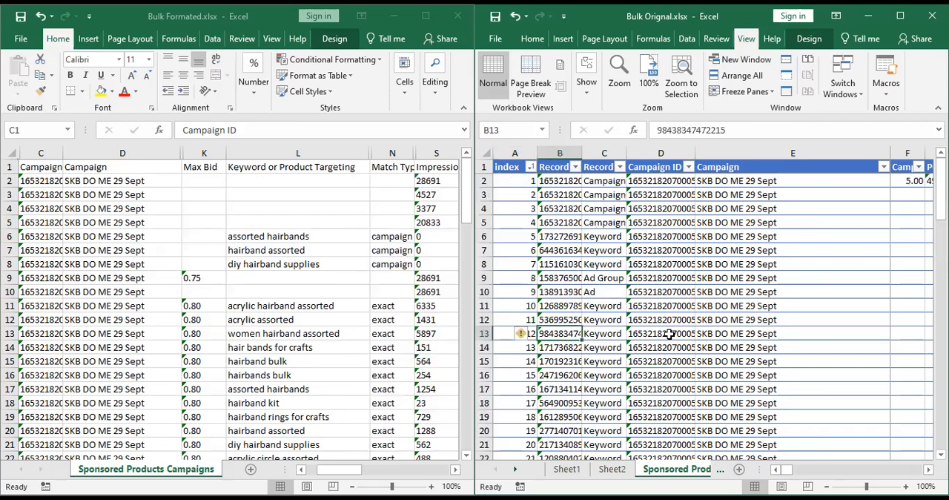
pyautogui.press('Right')
pyautogui.press('Right')
pyautogui.press('Right')
pyautogui.press('Right')
pyautogui.press('Right')
pyautogui.press('Right')
pyautogui.press('Right')
pyautogui.press('Right')
pyautogui.press('Right')
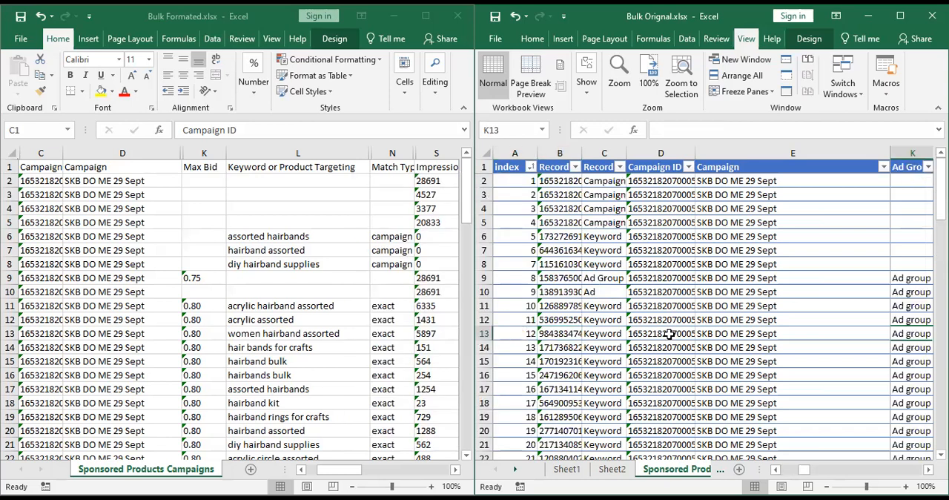
pyautogui.press('Right')
pyautogui.press('Right')
pyautogui.press('Home')
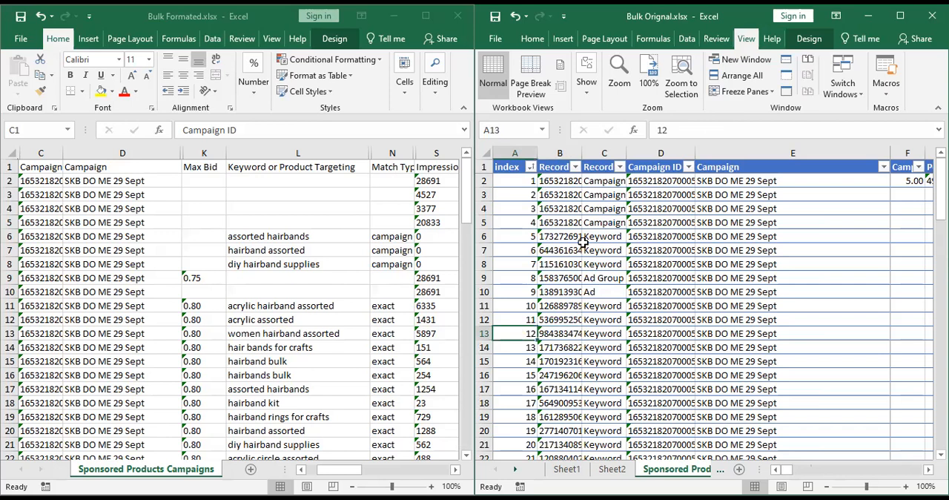
# Inspect the first 14 values under the Record ID header and the neighbouring record type and campaign columns.
pyautogui.moveTo(561, 181); pyautogui.dragTo(558, 393)
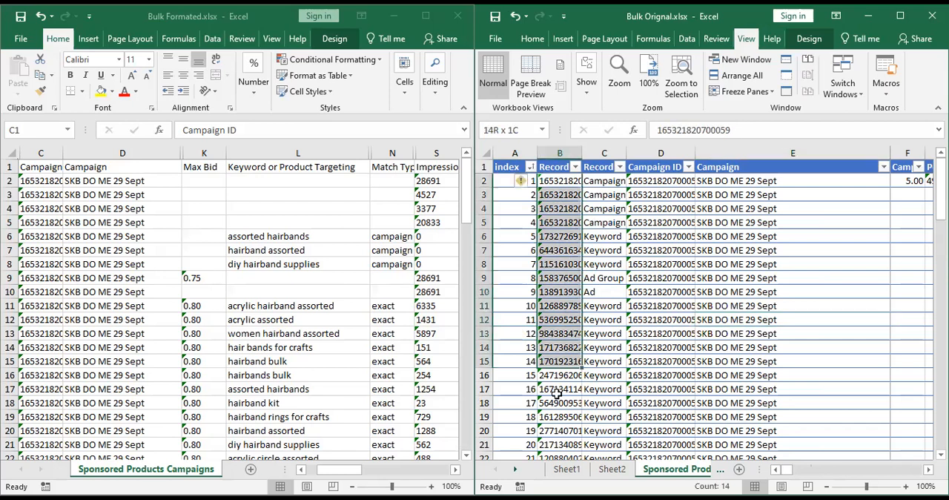
pyautogui.click(623, 220)
pyautogui.press('Right')
pyautogui.press('Right')
pyautogui.press('Right')
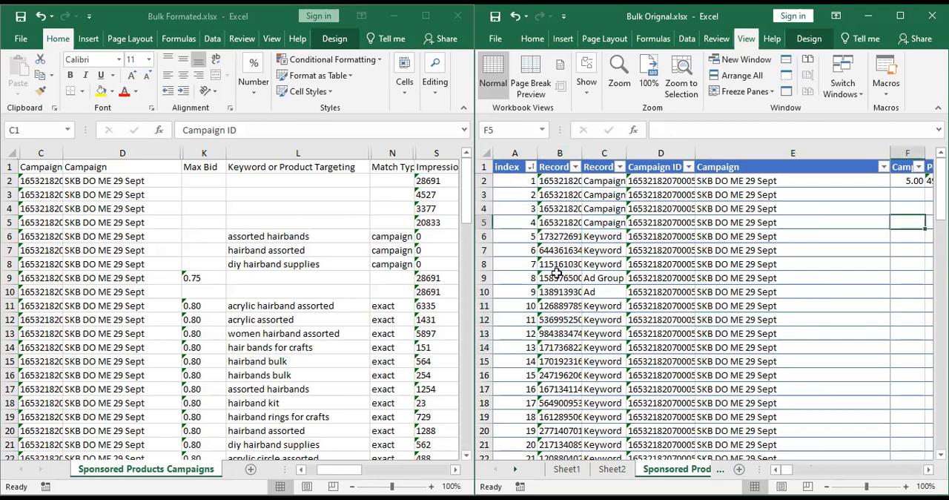
pyautogui.press('Left')
pyautogui.press('Left')
pyautogui.press('Left')
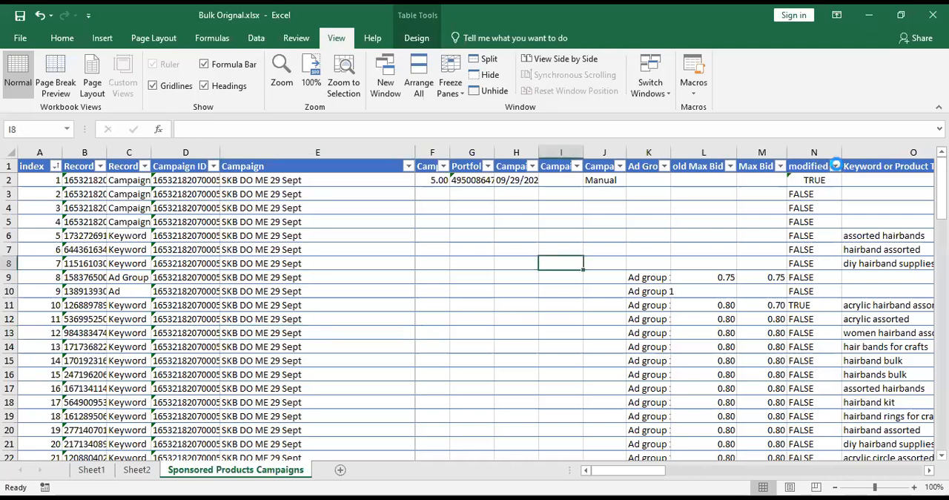
# Filter the modified column of the Sponsored Products Campaigns table to TRUE only.
pyautogui.click(836, 167)
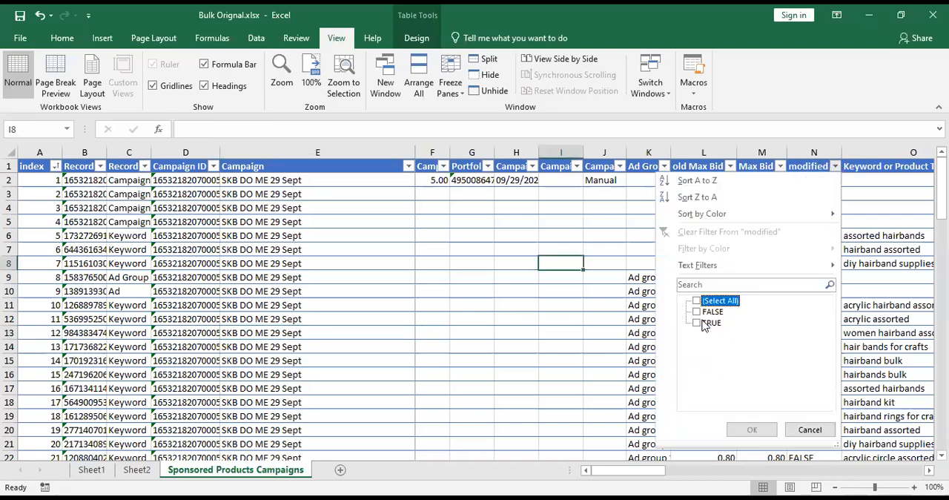
pyautogui.click(699, 323)
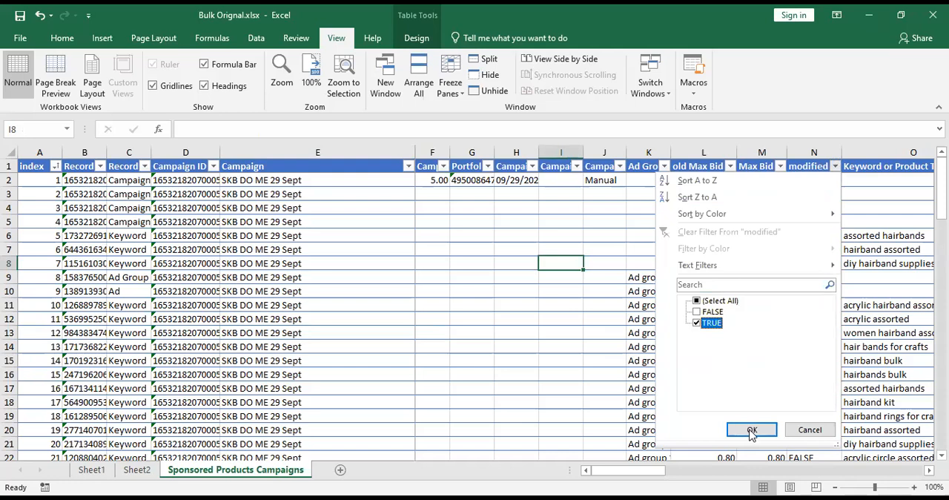
pyautogui.click(751, 431)
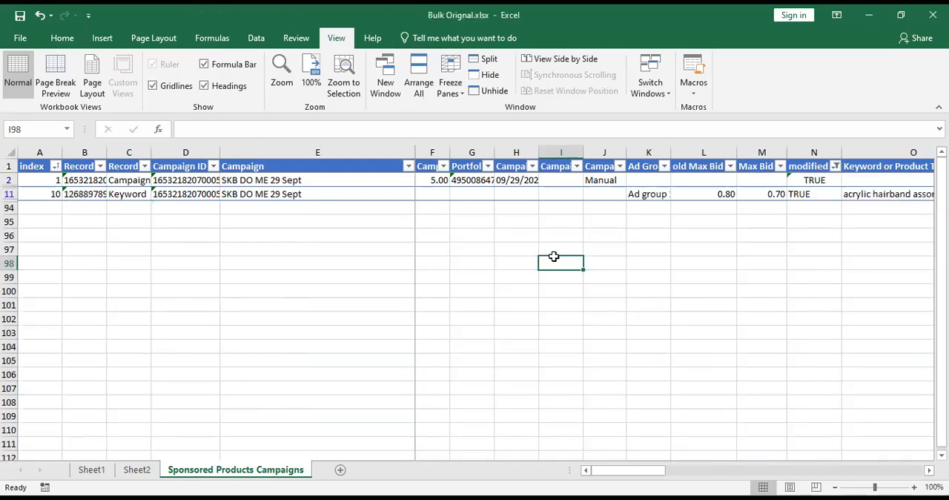
# Copy the header and the filtered modified rows and paste them into a new worksheet starting at A1.
pyautogui.hotkey('ctrl', 'a')
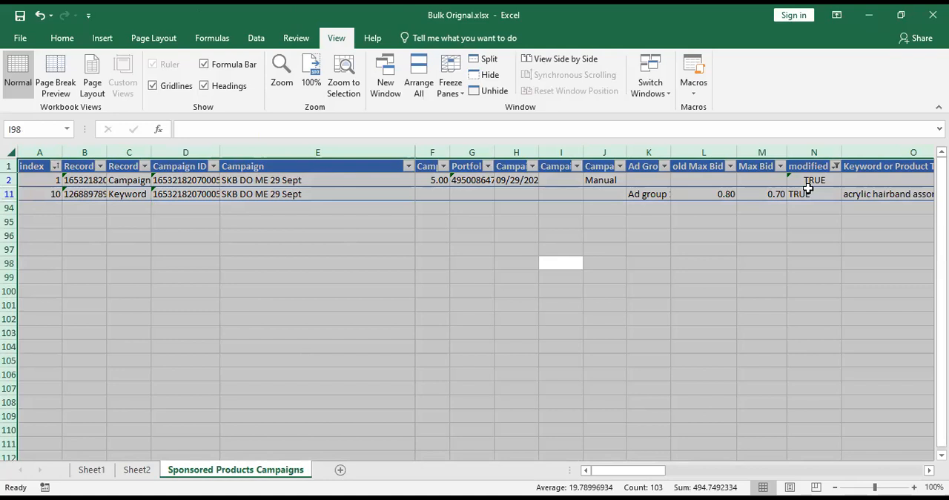
pyautogui.moveTo(808, 184); pyautogui.dragTo(807, 195)
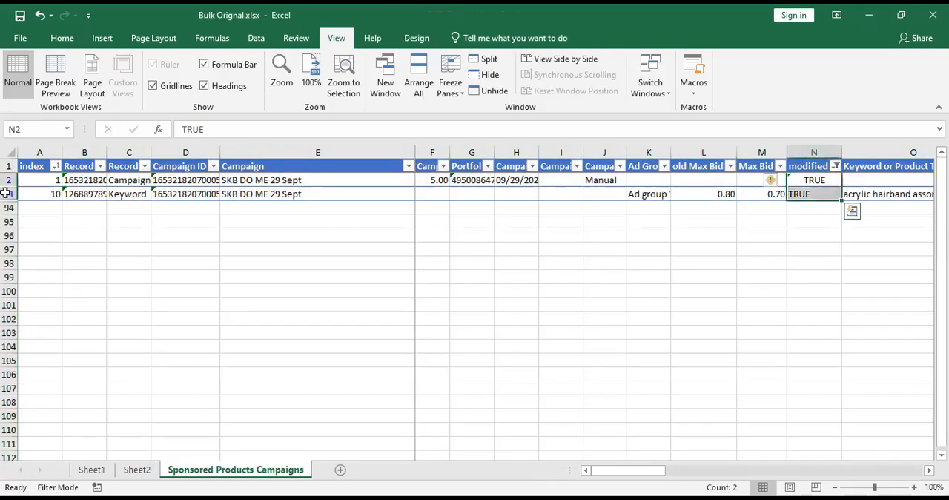
pyautogui.click(7, 167)
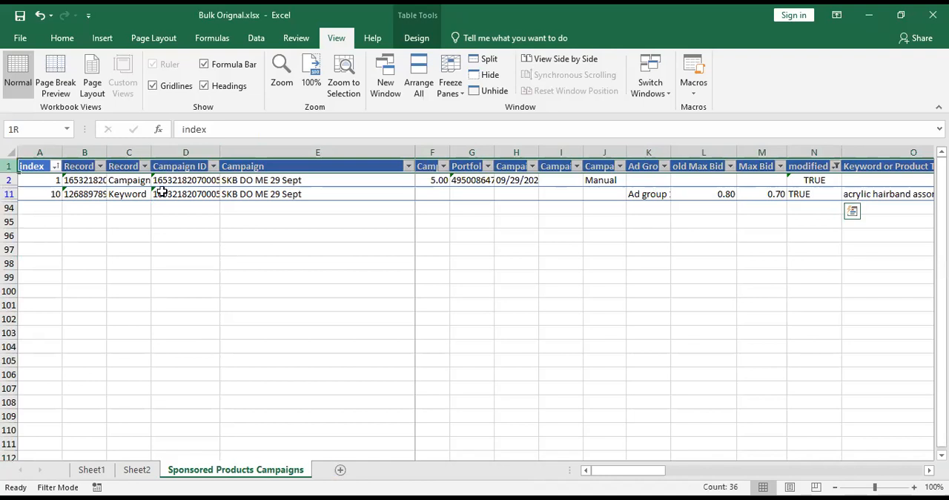
pyautogui.hotkey('ctrl', 'c')
pyautogui.hotkey('shift', 'F11')
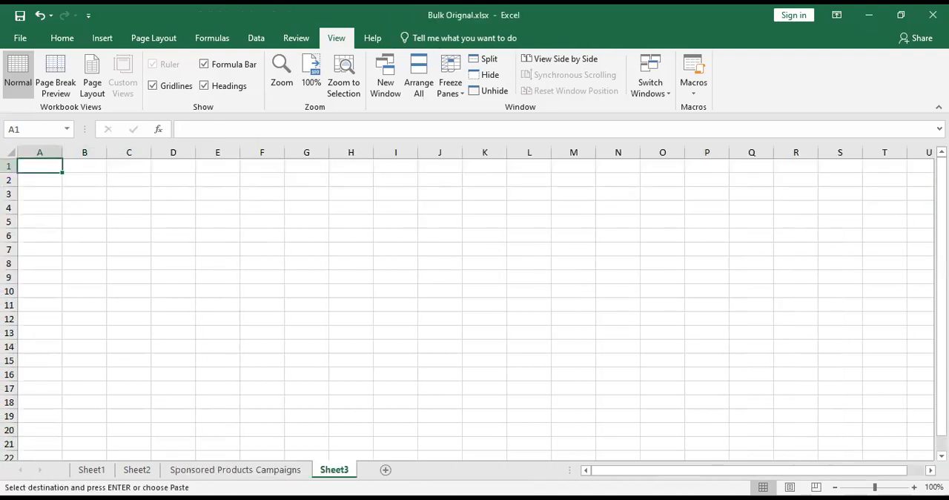
pyautogui.hotkey('ctrl', 'v')
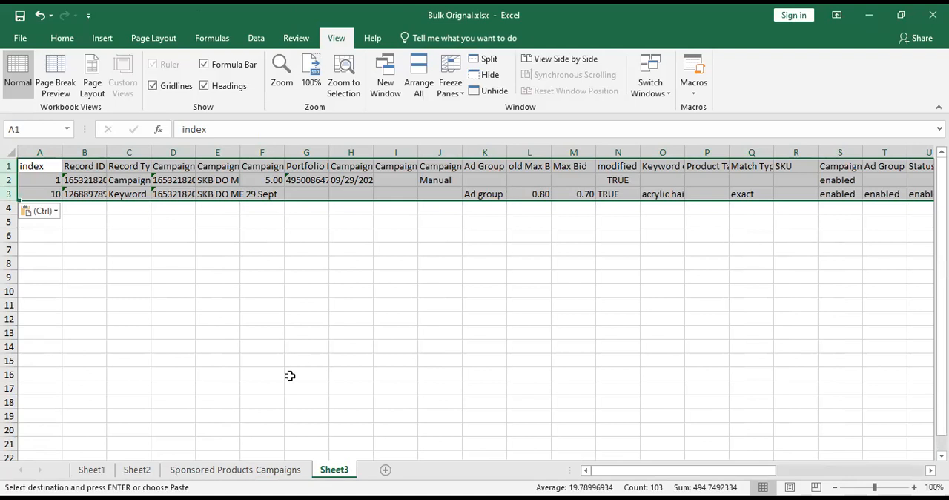
# Turn off filtering on the Sponsored Products Campaigns table so that all rows are shown.
pyautogui.click(236, 472)
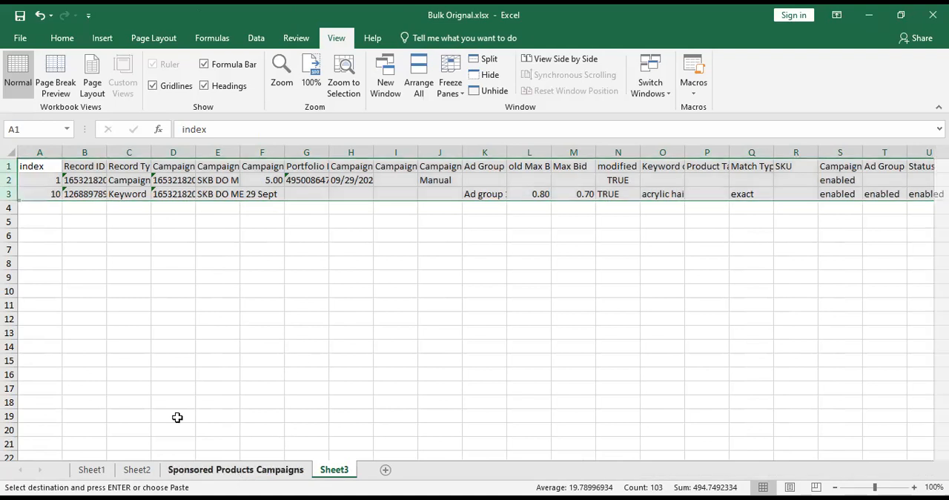
pyautogui.click(204, 308)
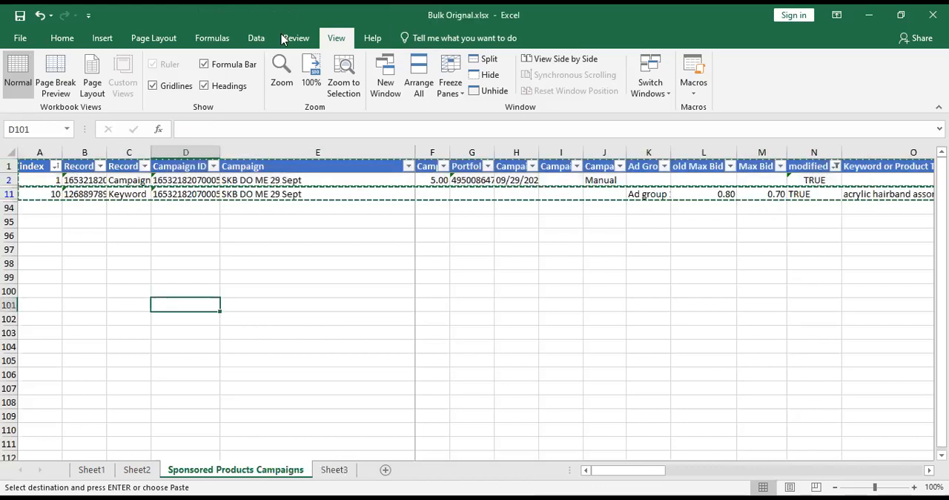
pyautogui.click(289, 38)
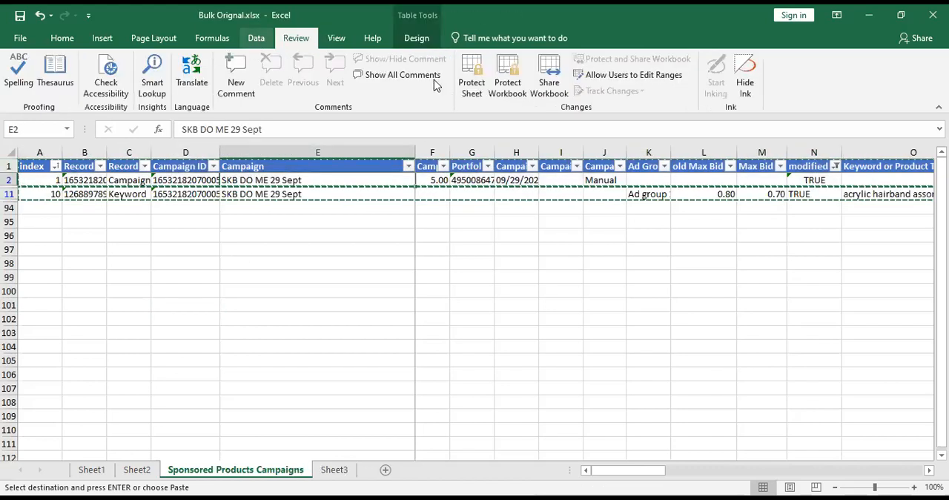
pyautogui.click(257, 39)
pyautogui.click(429, 80)
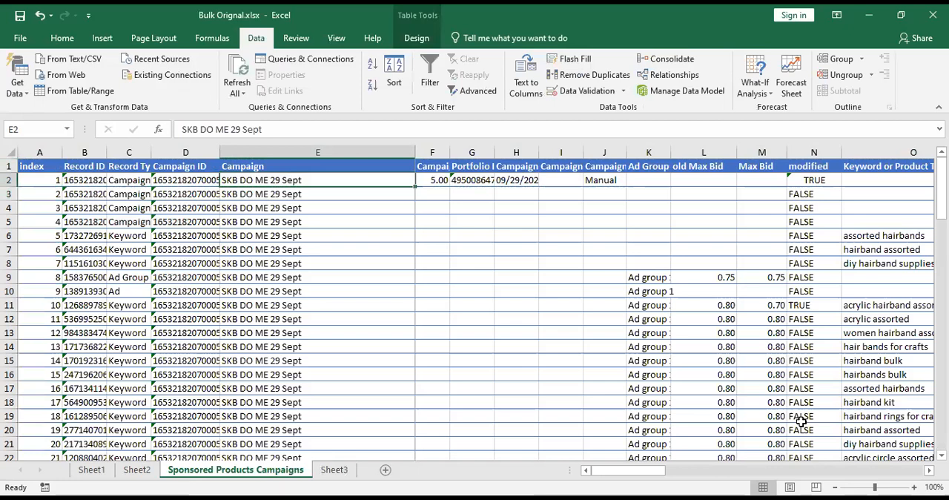
# Examine the formula behind the modified column in its first rows.
pyautogui.click(813, 166)
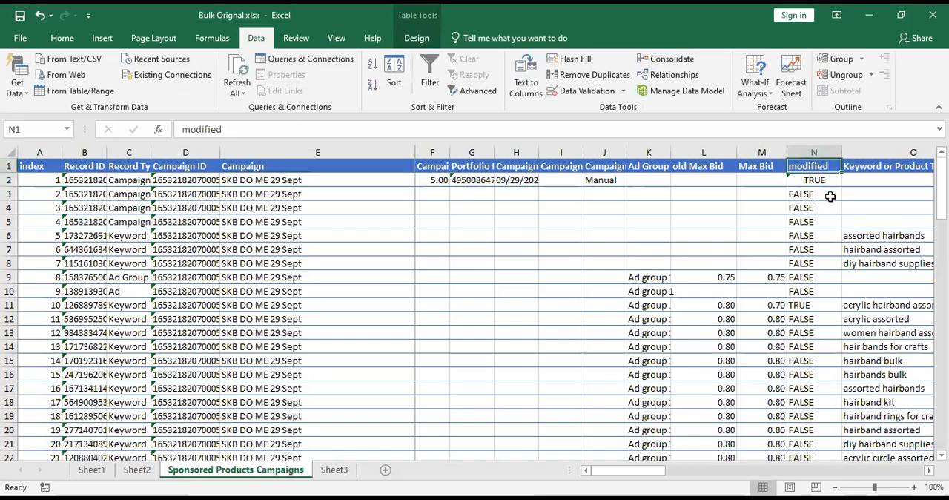
pyautogui.hscroll(2, 829, 198)
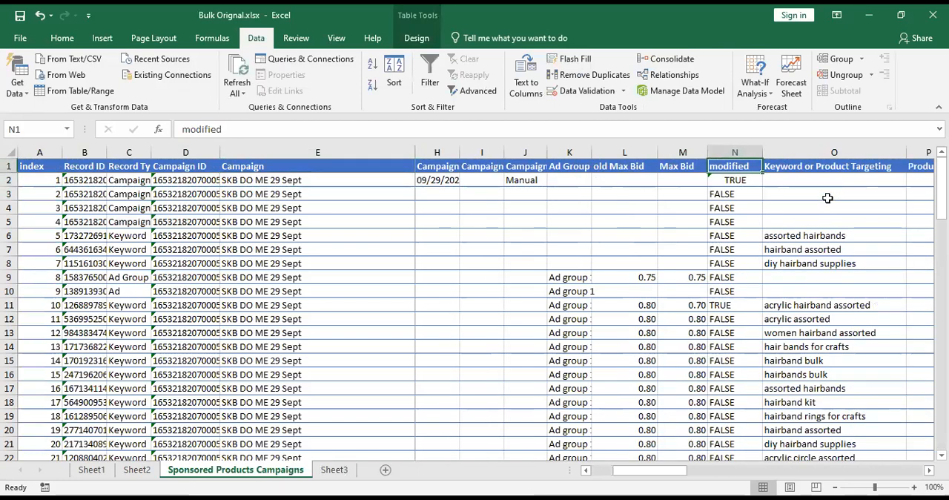
pyautogui.press('Left')
pyautogui.press('Right')
pyautogui.press('Down')
pyautogui.press('Down')
pyautogui.press('Down')
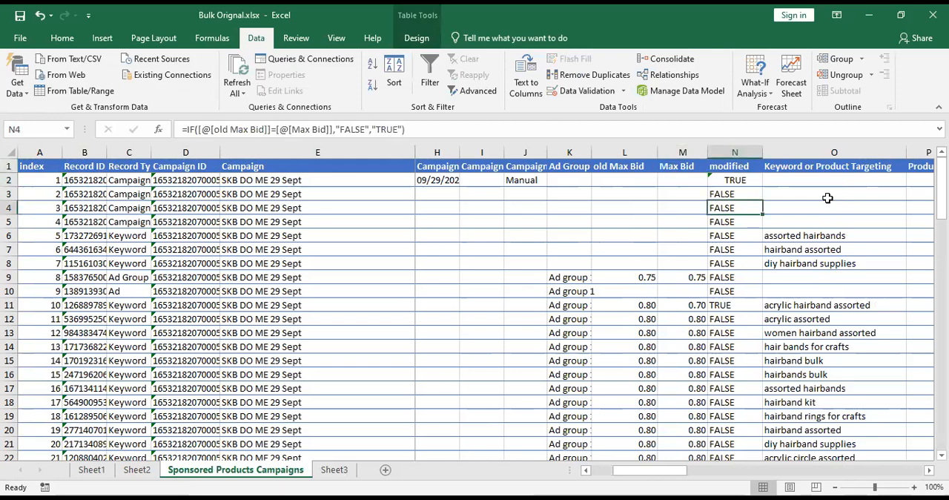
pyautogui.press('Down')
pyautogui.press('Down')
pyautogui.press('Down')
pyautogui.press('Down')
pyautogui.press('Down')
pyautogui.press('Down')
pyautogui.press('Down')
pyautogui.press('Down')
pyautogui.press('Down')
pyautogui.press('Down')
pyautogui.press('Down')
pyautogui.press('Down')
pyautogui.press('Down')
pyautogui.press('Down')
pyautogui.press('Down')
pyautogui.press('Down')
pyautogui.press('Down')
pyautogui.press('Down')
pyautogui.press('Down')
# Check the Max Bid column up to its header and compare it with the modified column's formula.
pyautogui.press('Left')
pyautogui.press('Up')
pyautogui.press('Up')
pyautogui.press('Up')
pyautogui.press('Up')
pyautogui.press('Up')
pyautogui.press('Up')
pyautogui.press('Up')
pyautogui.press('Up')
pyautogui.press('Up')
pyautogui.press('Up')
pyautogui.press('Up')
pyautogui.press('Up')
pyautogui.press('Up')
pyautogui.press('Up')
pyautogui.press('Up')
pyautogui.press('Up')
pyautogui.press('Up')
pyautogui.press('Up')
pyautogui.press('Up')
pyautogui.press('Up')
pyautogui.press('Up')
pyautogui.press('Up')
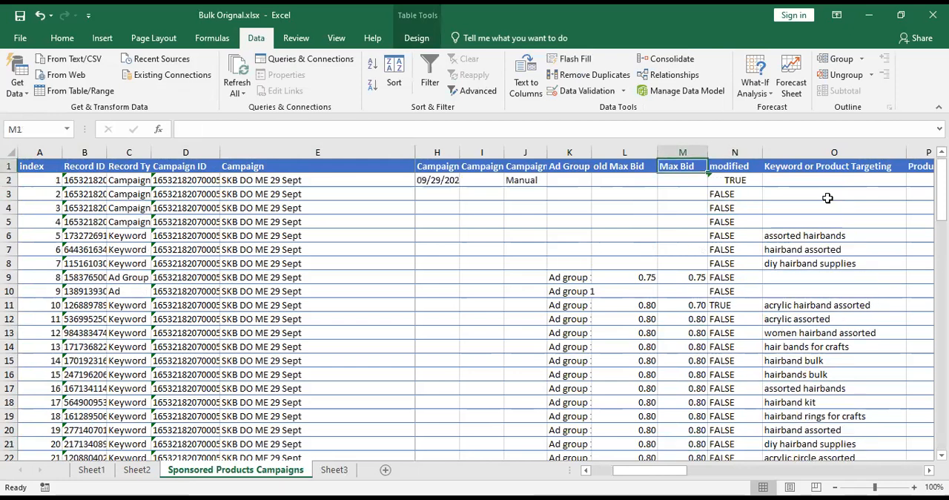
pyautogui.press('Right')
pyautogui.press('Down')
pyautogui.press('Down')
pyautogui.press('Down')
pyautogui.press('Down')
pyautogui.press('Down')
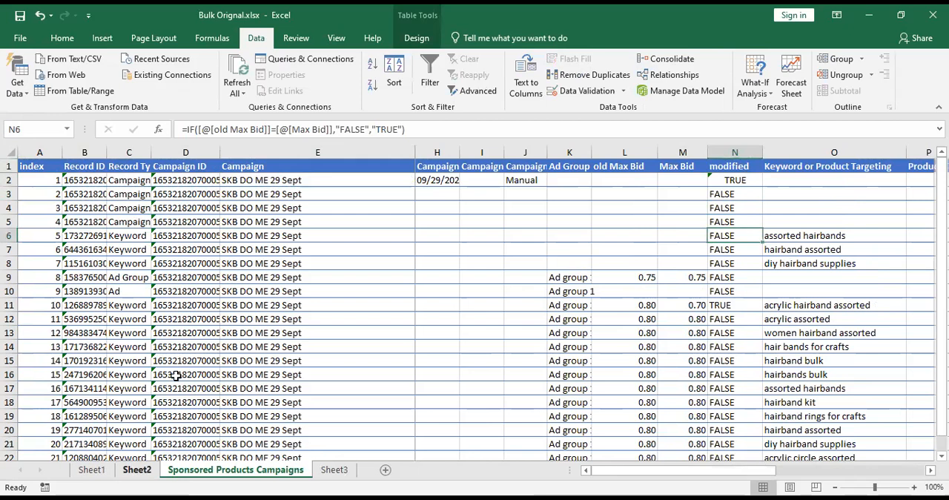
# Review the Min Acos, Max acos and change in bid ranges in the lookup table on Sheet2.
pyautogui.click(136, 469)
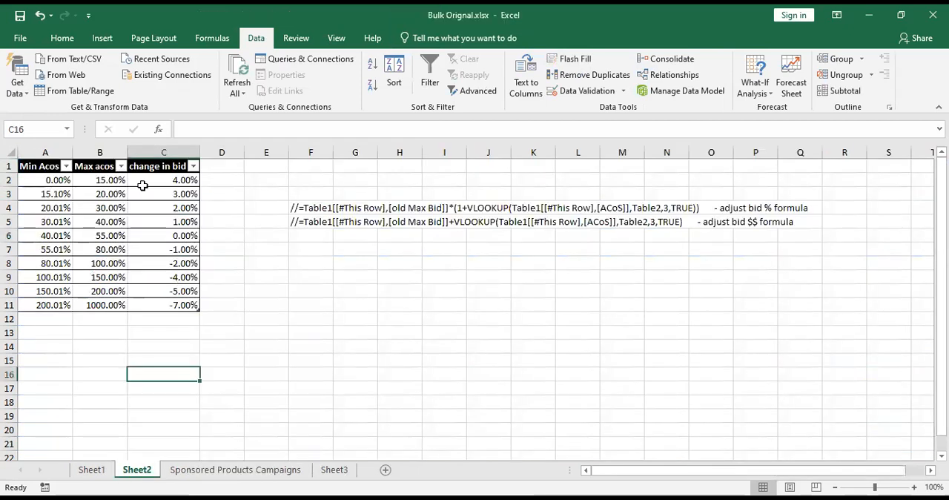
pyautogui.click(276, 285)
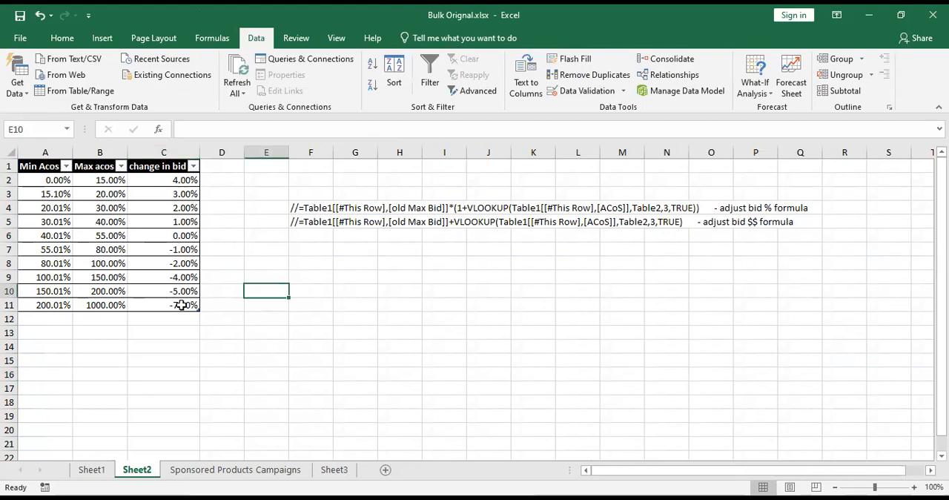
pyautogui.moveTo(175, 181); pyautogui.dragTo(182, 305)
pyautogui.click(36, 168)
pyautogui.click(43, 179)
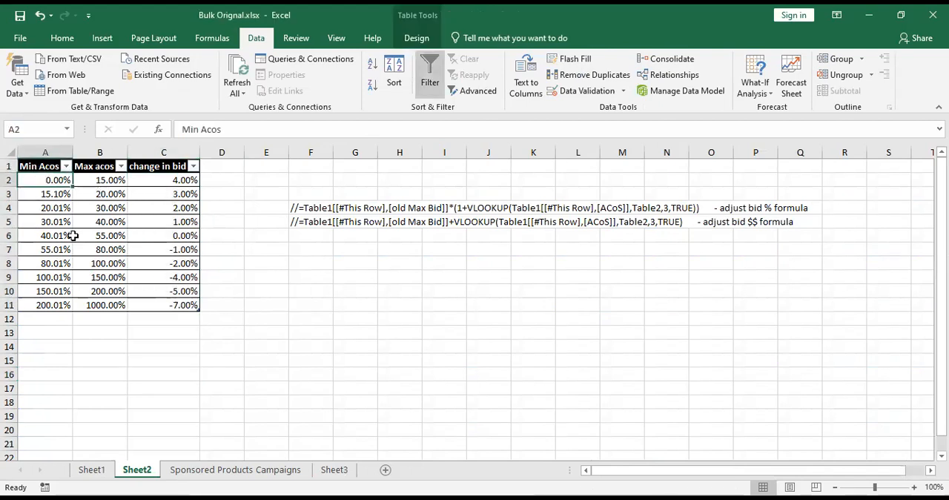
pyautogui.moveTo(71, 303); pyautogui.dragTo(104, 300)
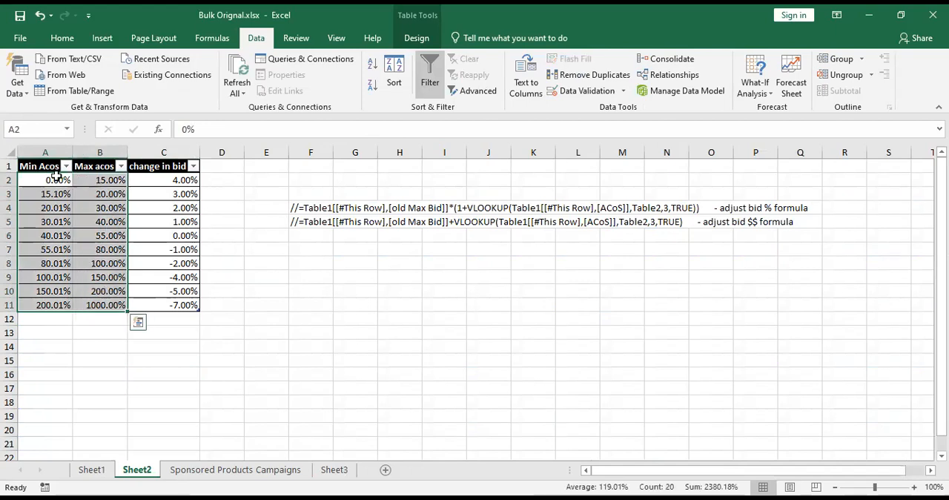
pyautogui.click(103, 294)
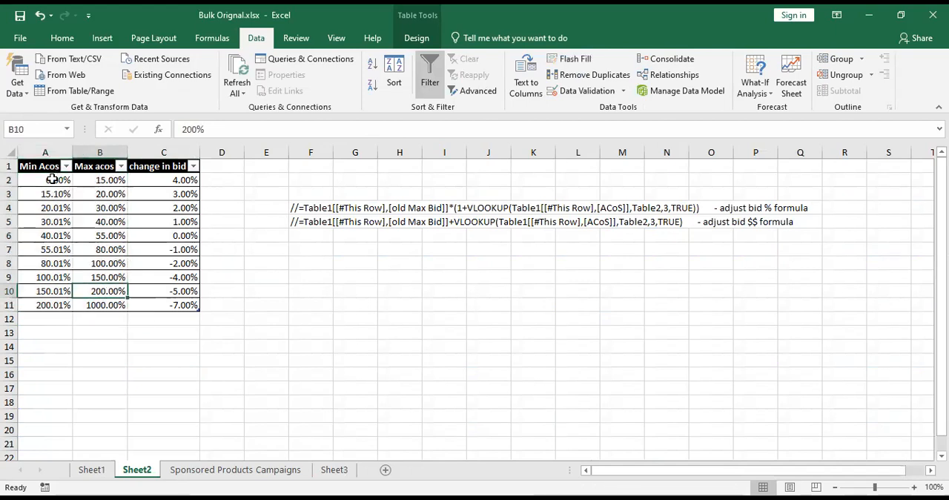
# Examine the first four Acos ranges in the Sheet2 lookup table together with their change in bid values.
pyautogui.click(187, 180)
pyautogui.click(40, 181)
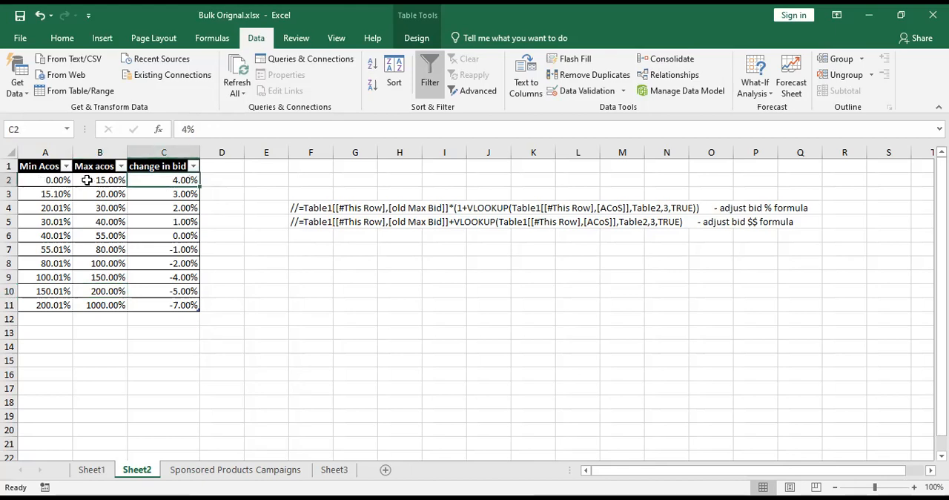
pyautogui.click(94, 180)
pyautogui.click(177, 181)
pyautogui.press('Down')
pyautogui.press('Left')
pyautogui.press('Left')
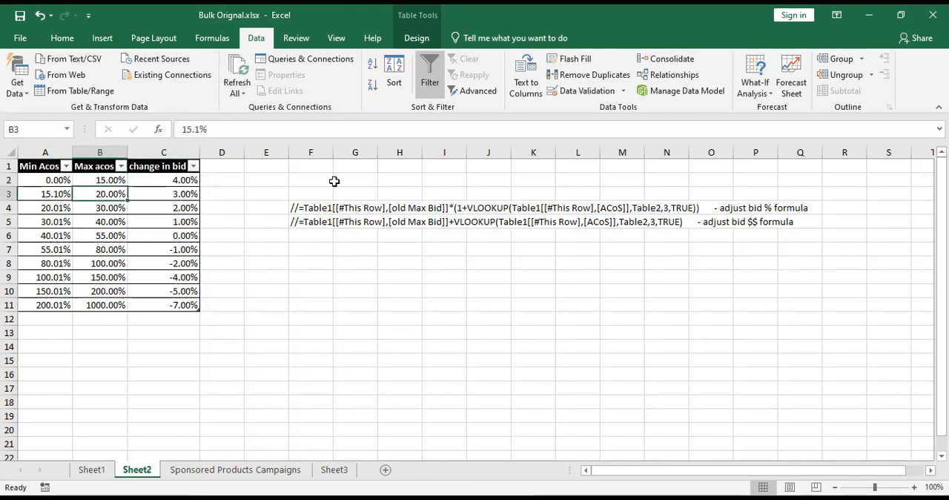
pyautogui.press('Right')
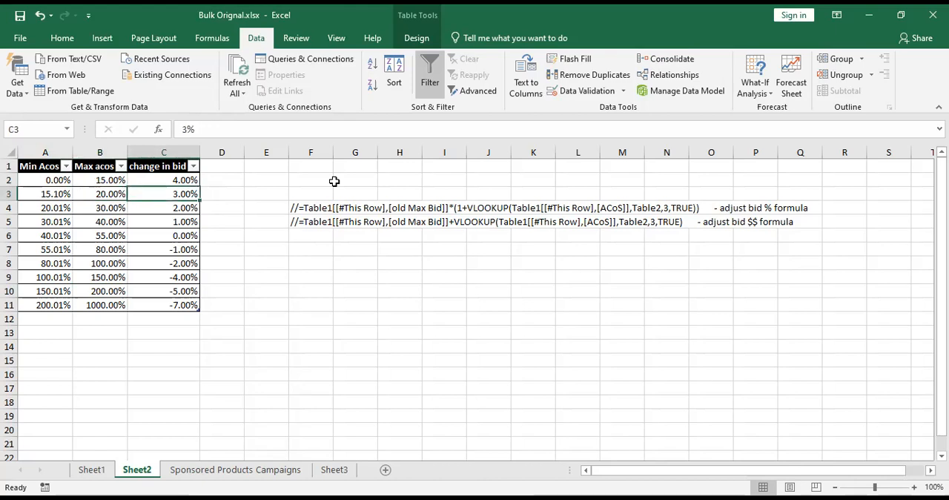
pyautogui.press('Down')
pyautogui.press('Left')
pyautogui.press('Left')
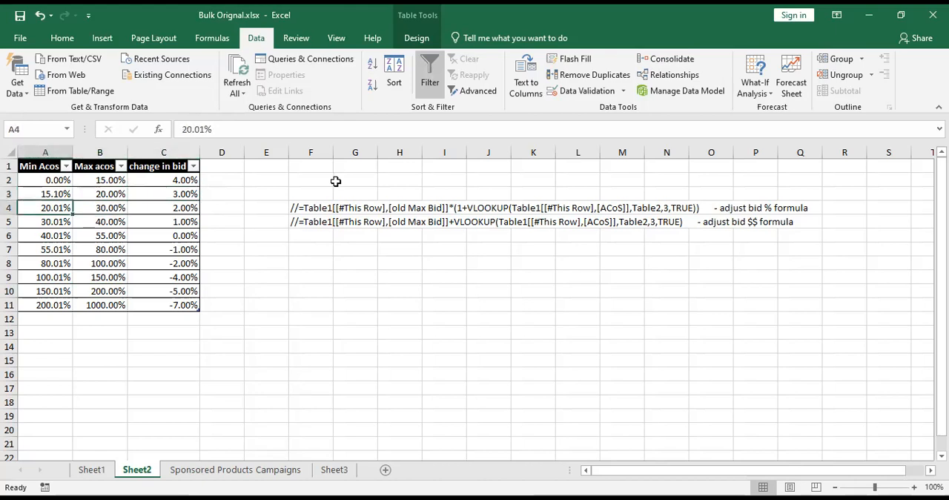
pyautogui.press('Right')
pyautogui.press('Right')
pyautogui.press('Down')
# Check the remaining Acos ranges and their change in bid values down to the lookup table's last row.
pyautogui.press('Left')
pyautogui.press('Left')
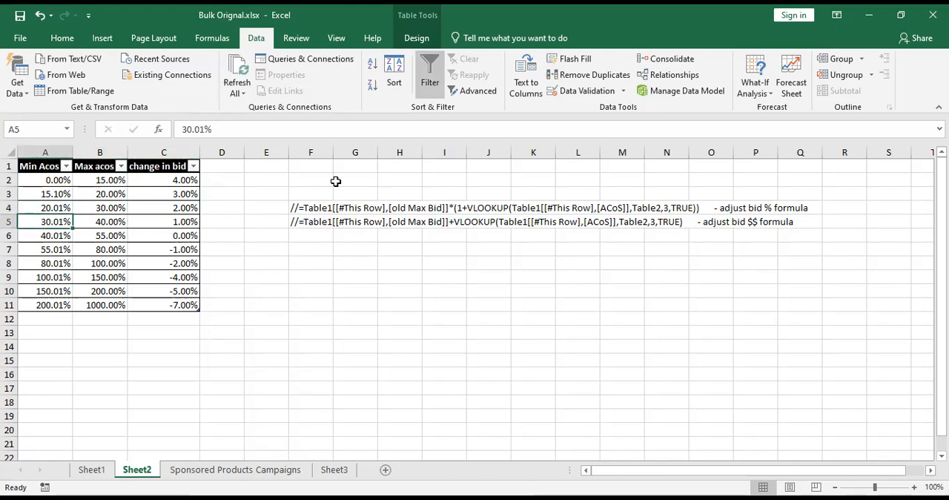
pyautogui.press('Right')
pyautogui.press('Right')
pyautogui.press('Down')
pyautogui.press('Left')
pyautogui.press('Left')
pyautogui.press('Down')
pyautogui.press('Right')
pyautogui.press('Right')
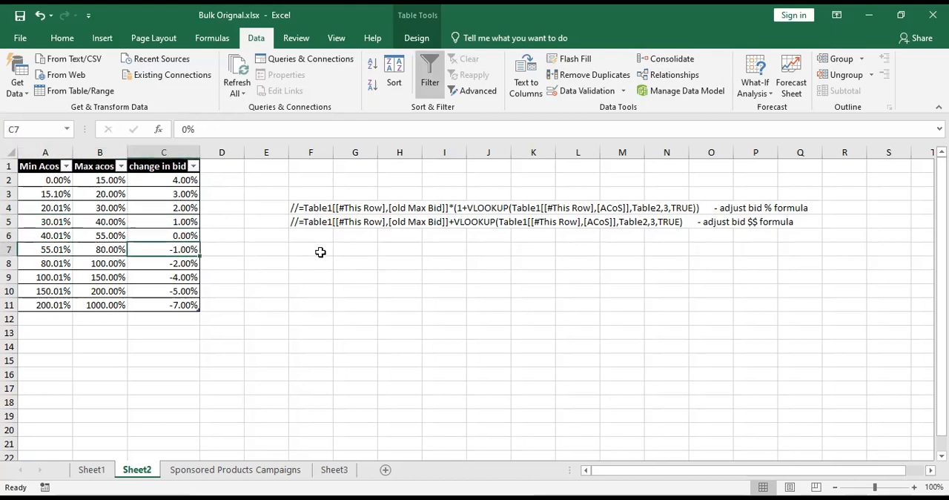
pyautogui.press('Left')
pyautogui.press('Left')
pyautogui.press('Right')
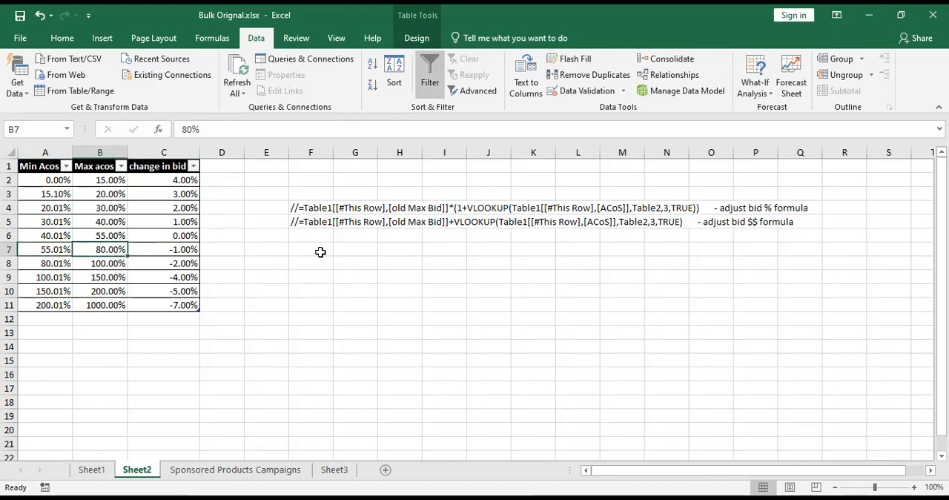
pyautogui.press('Right')
pyautogui.press('Down')
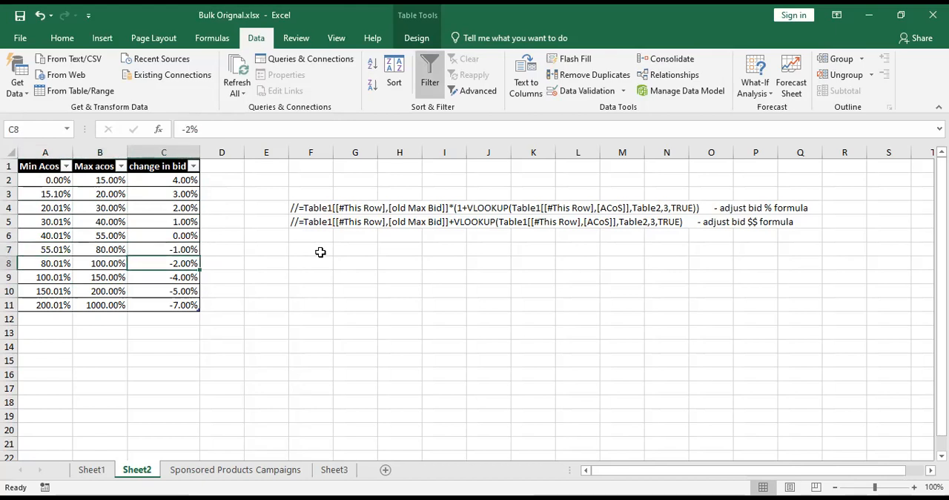
pyautogui.press('Left')
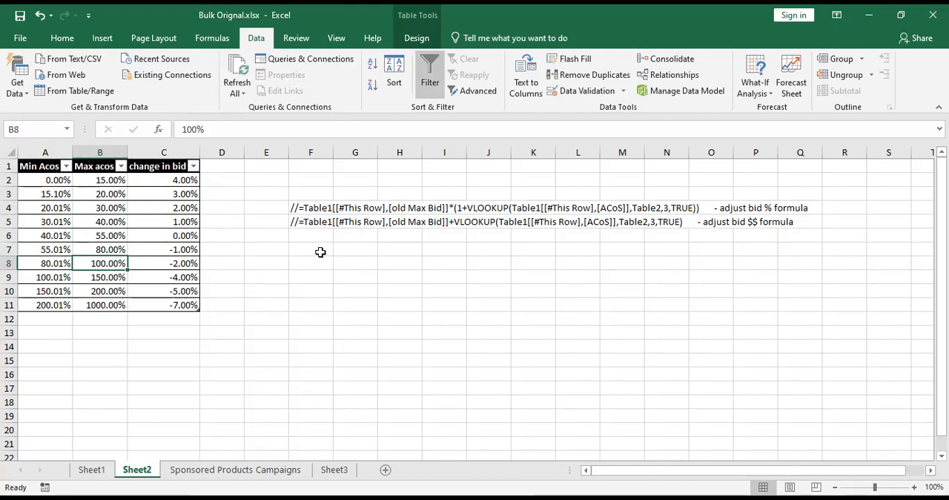
pyautogui.press('Right')
pyautogui.hotkey('ctrl', 'Down')
pyautogui.hotkey('ctrl', 'Left')
pyautogui.hotkey('ctrl', 'Right')
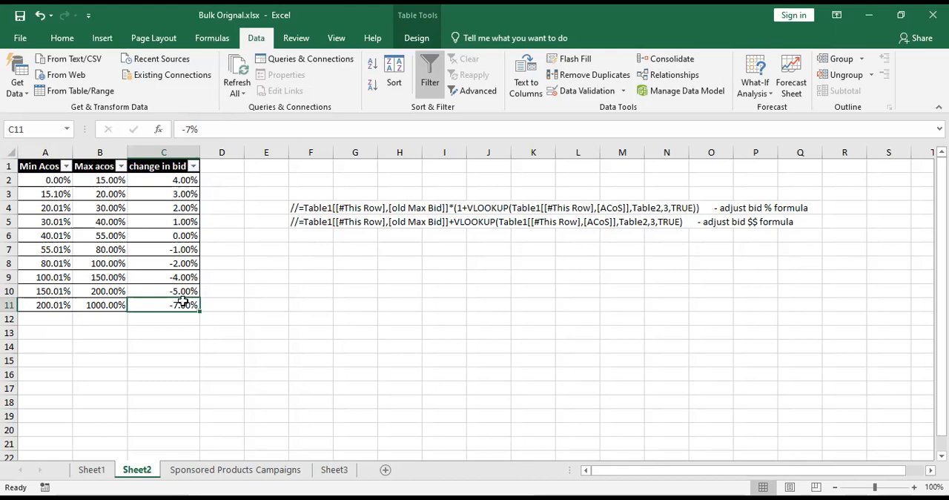
# Select all data rows of the lookup table from Min Acos through change in bid.
pyautogui.moveTo(45, 180); pyautogui.dragTo(182, 301)
pyautogui.click(310, 250)
pyautogui.moveTo(60, 180); pyautogui.dragTo(191, 305)
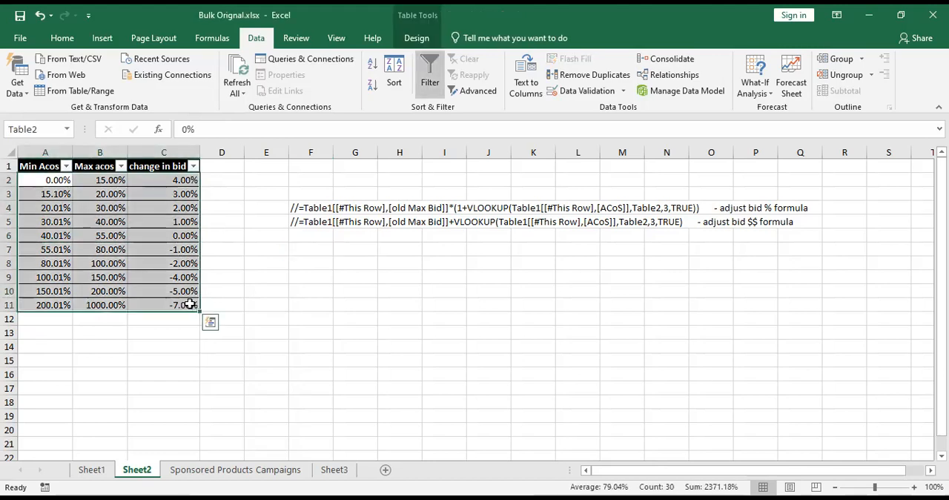
# Set change in bid to 0% for the three Acos ranges up to 30%.
pyautogui.click(179, 234)
pyautogui.press('Up')
pyautogui.press('Up')
pyautogui.press('Up')
pyautogui.press('Up')
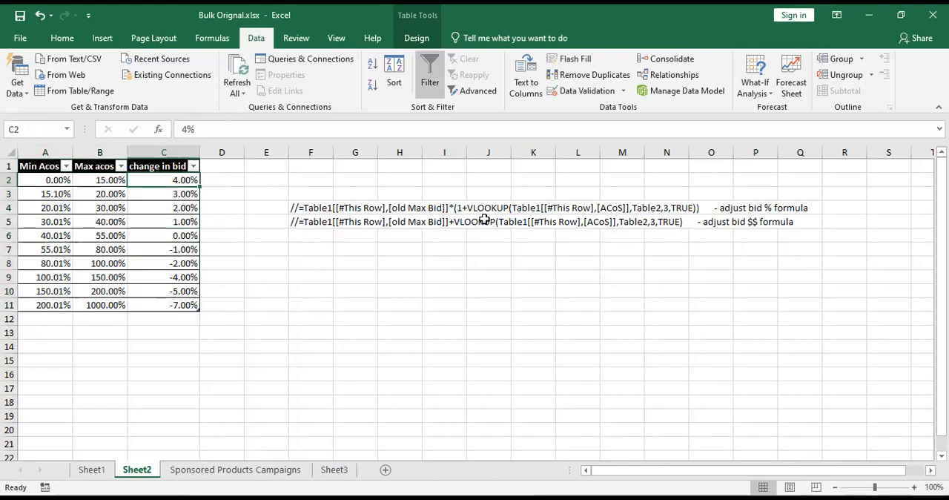
pyautogui.write('0')
pyautogui.press('Return')
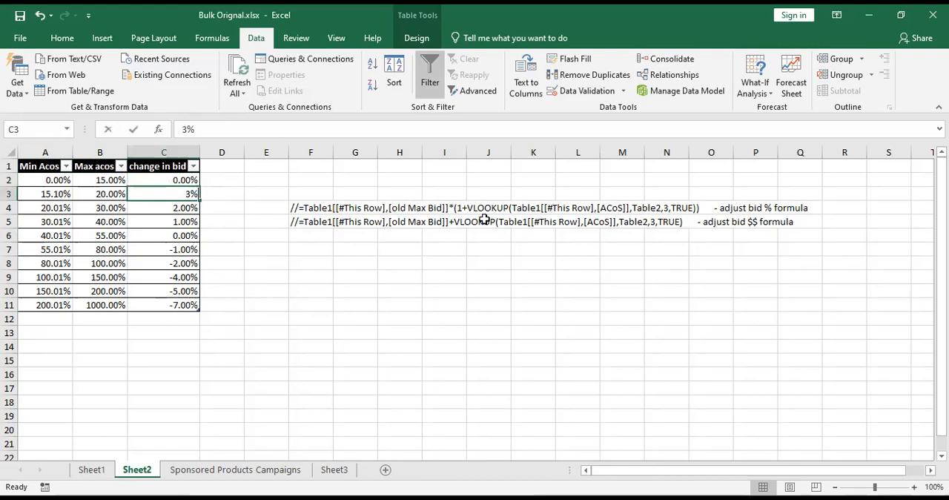
pyautogui.write('0')
pyautogui.press('Return')
pyautogui.write('0')
pyautogui.press('Return')
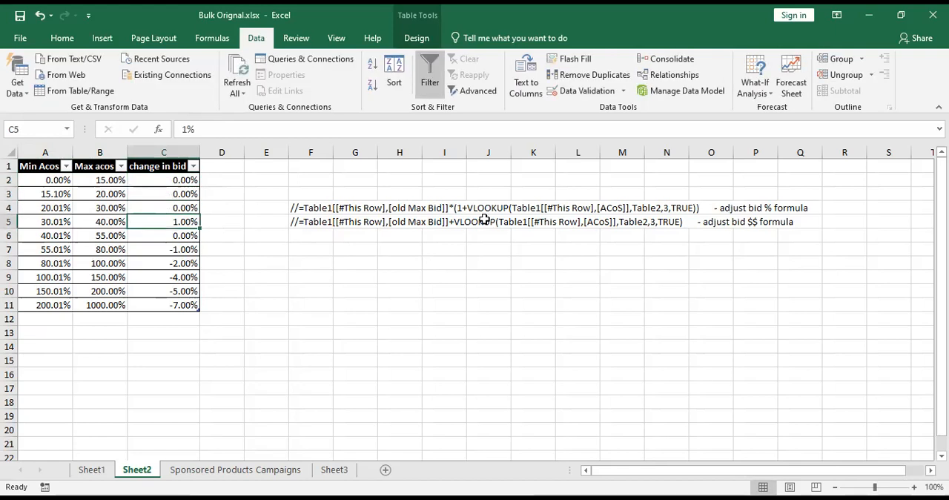
# Set change in bid to -2% for the 30.01–40% Acos range and -4% for the 40.01–55% range.
pyautogui.write('-2')
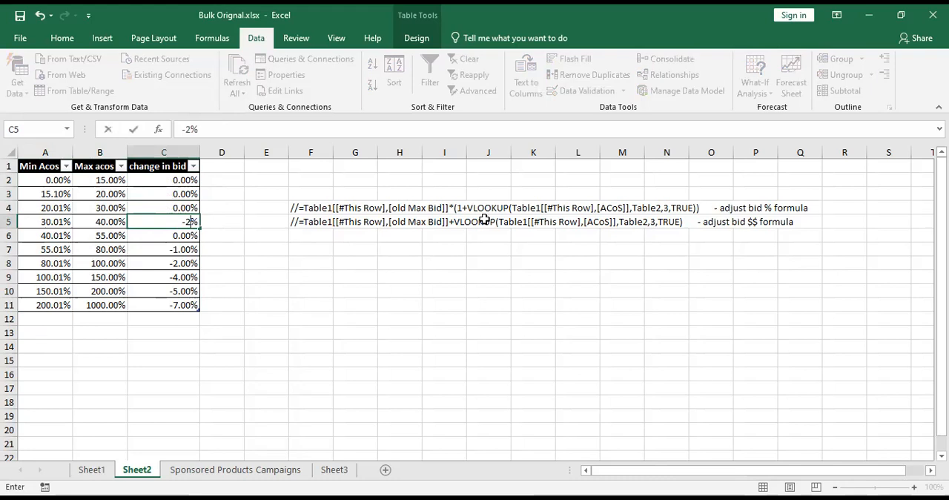
pyautogui.press('Return')
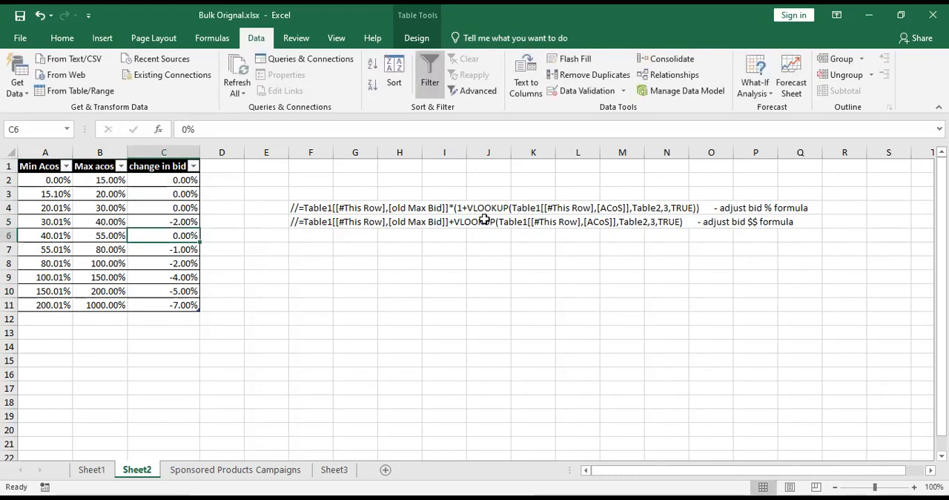
pyautogui.write('-4')
pyautogui.press('Return')
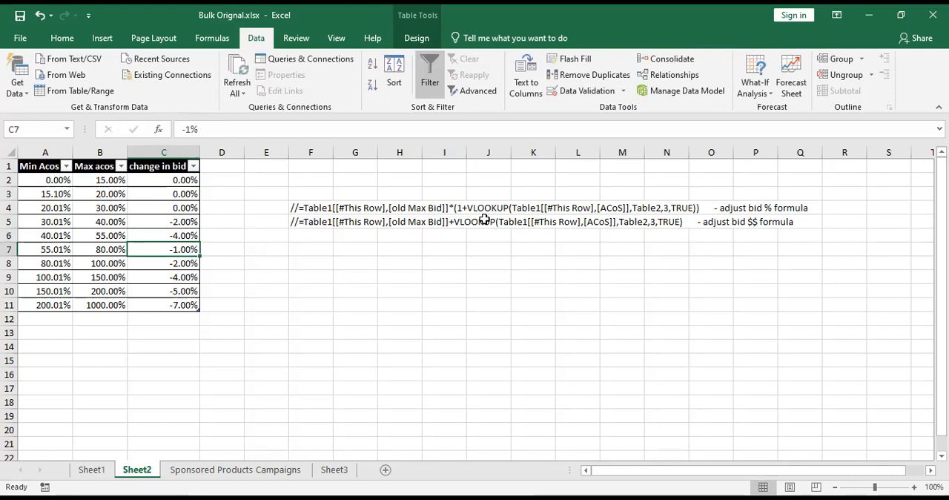
# Set change in bid to -10% for all five Acos ranges from 55.01% upward and review the whole column.
pyautogui.write('-1%0')
pyautogui.press('Return')
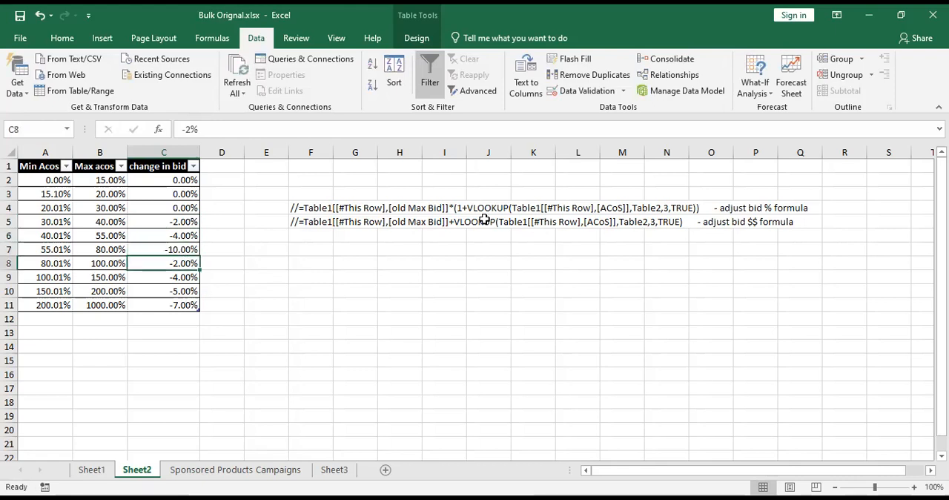
pyautogui.write('-10')
pyautogui.press('Return')
pyautogui.write('-4')
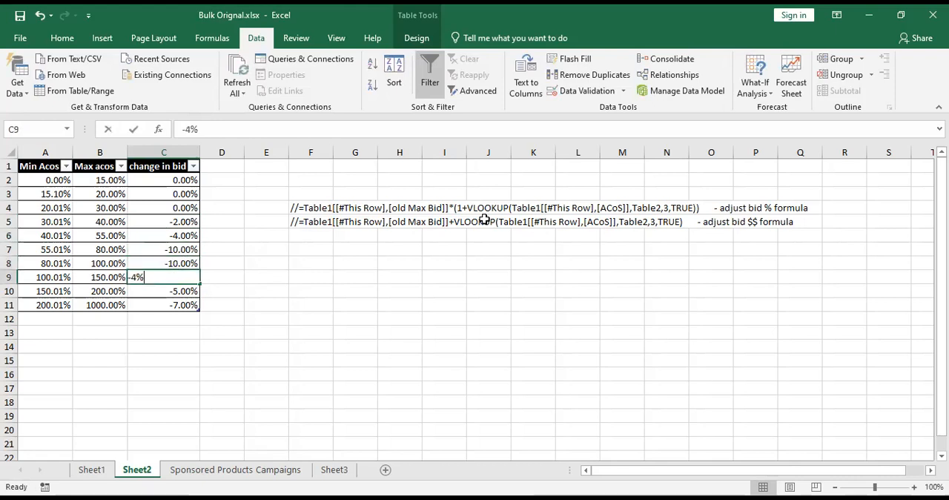
pyautogui.press('BackSpace')
pyautogui.press('BackSpace')
pyautogui.write('0')
pyautogui.press('Return')
pyautogui.write('-')
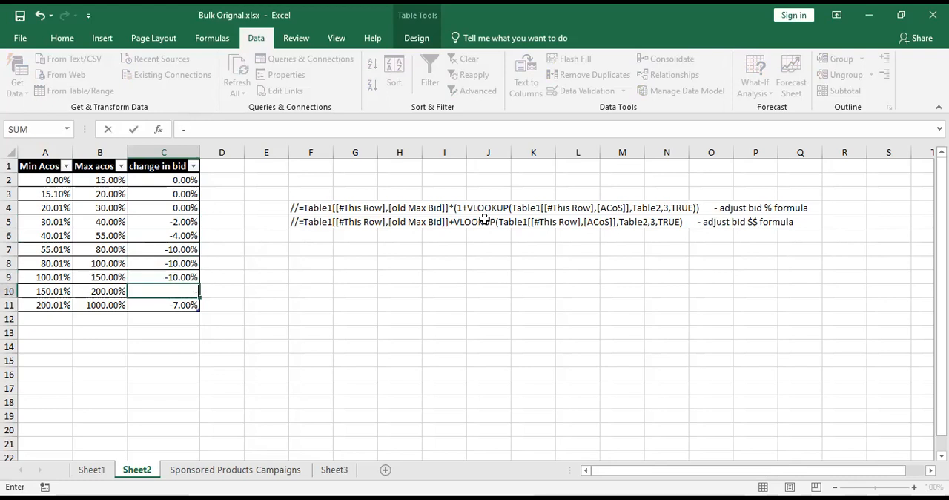
pyautogui.write('10')
pyautogui.press('Return')
pyautogui.write('-10')
pyautogui.press('Return')
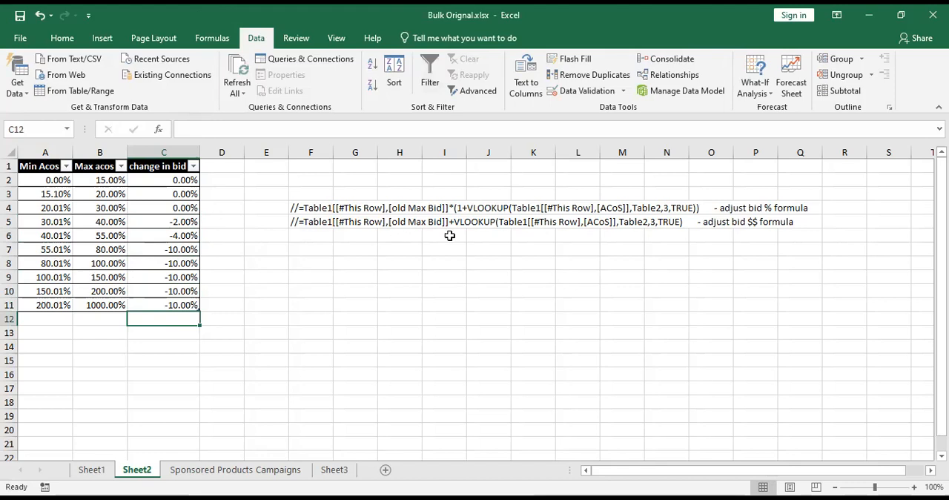
pyautogui.moveTo(174, 180); pyautogui.dragTo(180, 306)
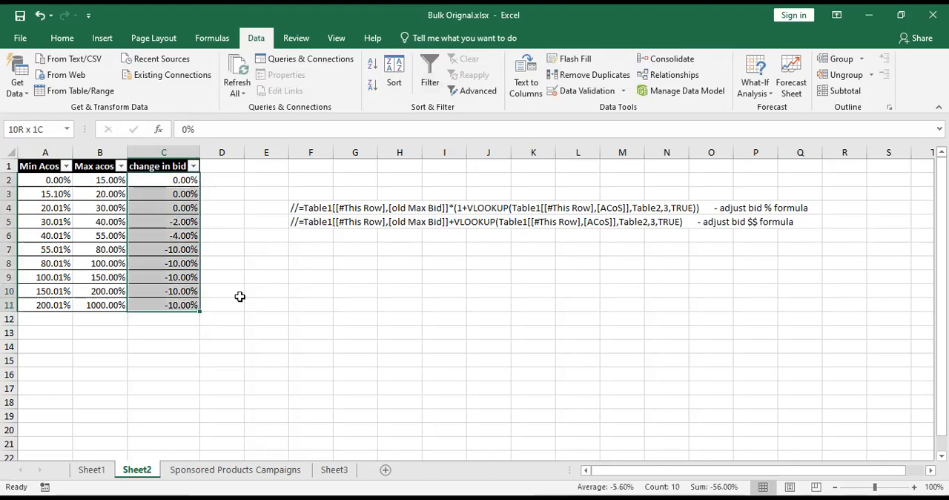
# Select the adjust bid % formula text in cell F4, without its leading slashes and trailing description.
pyautogui.click(331, 210)
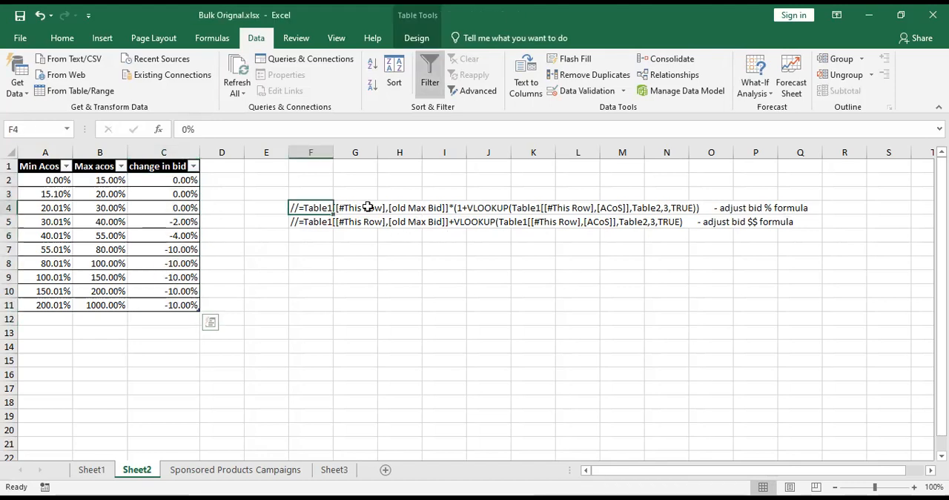
pyautogui.press('F2')
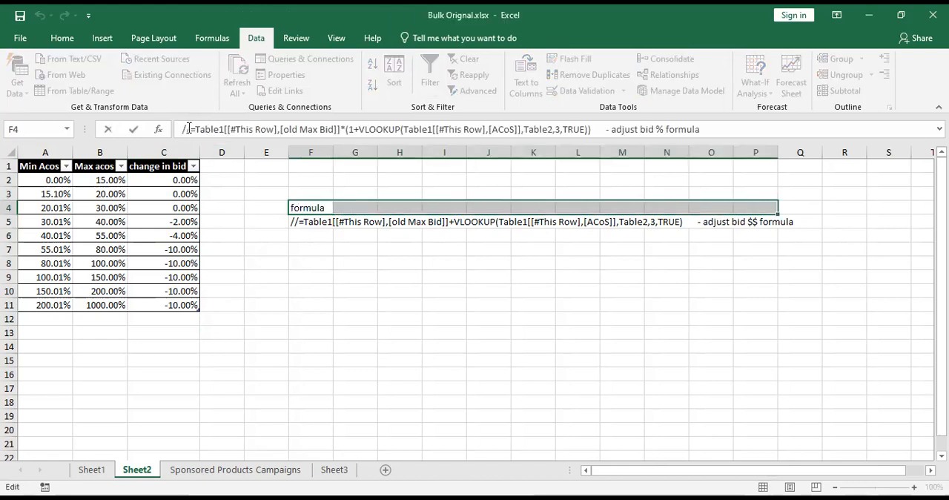
pyautogui.moveTo(191, 130); pyautogui.dragTo(369, 129)
pyautogui.moveTo(606, 128); pyautogui.dragTo(594, 132)
pyautogui.hotkey('ctrl', 'c')
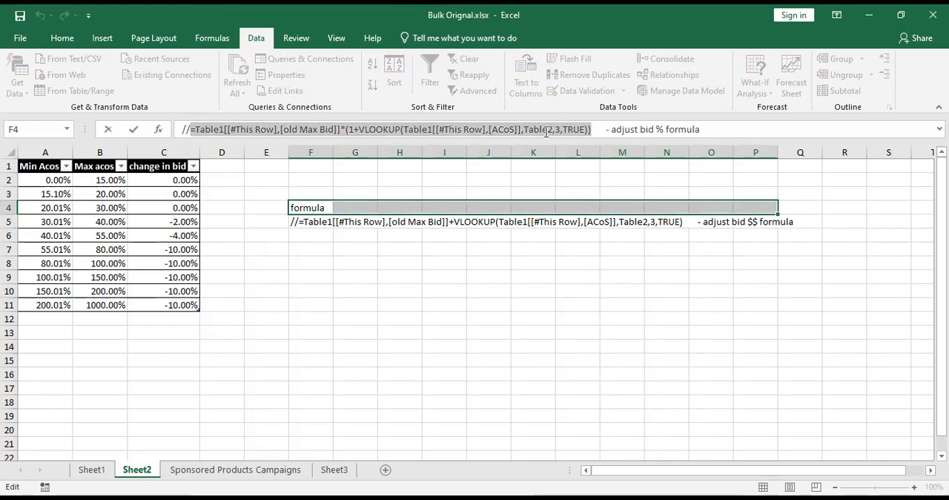
# Return to the Sponsored Products Campaigns sheet and turn filtering back on for its table.
pyautogui.click(290, 469)
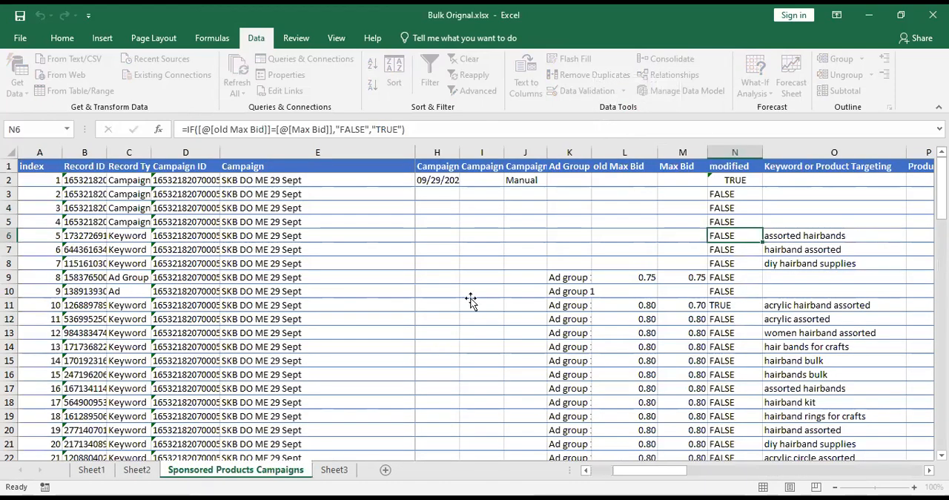
pyautogui.click(300, 38)
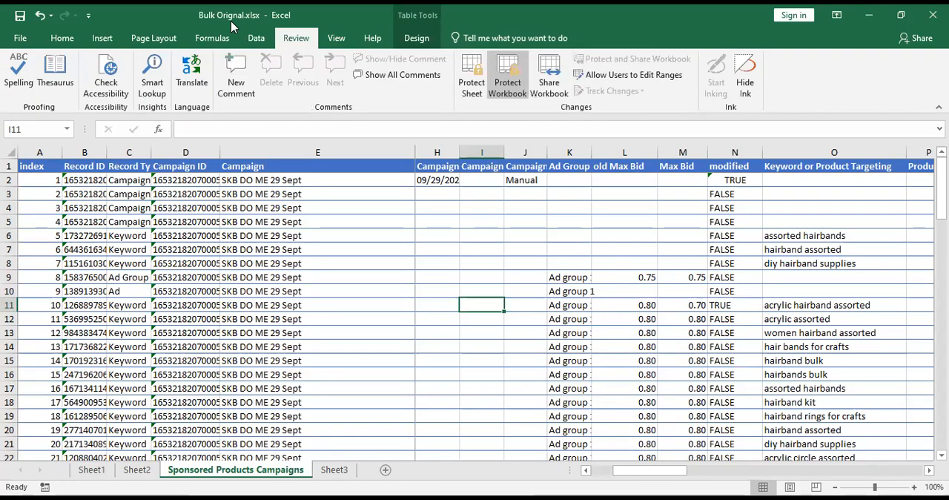
pyautogui.hotkey('alt', 'Tab')
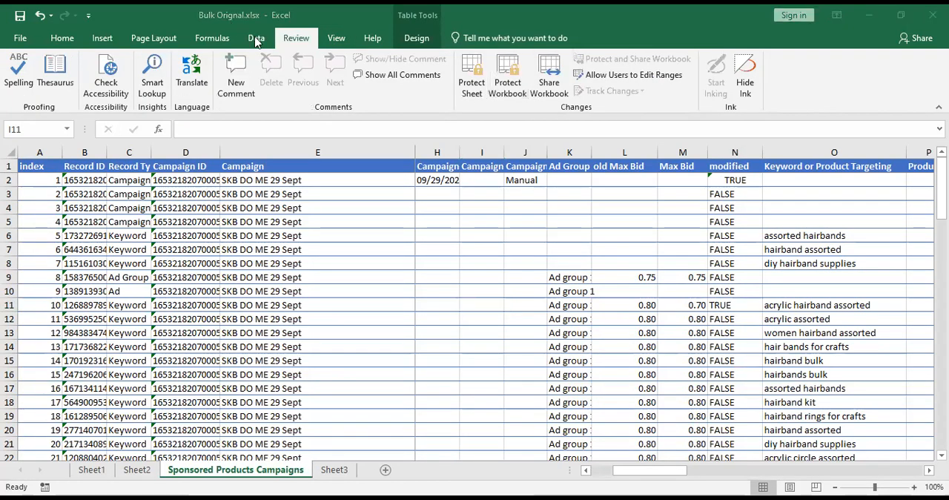
pyautogui.click(256, 38)
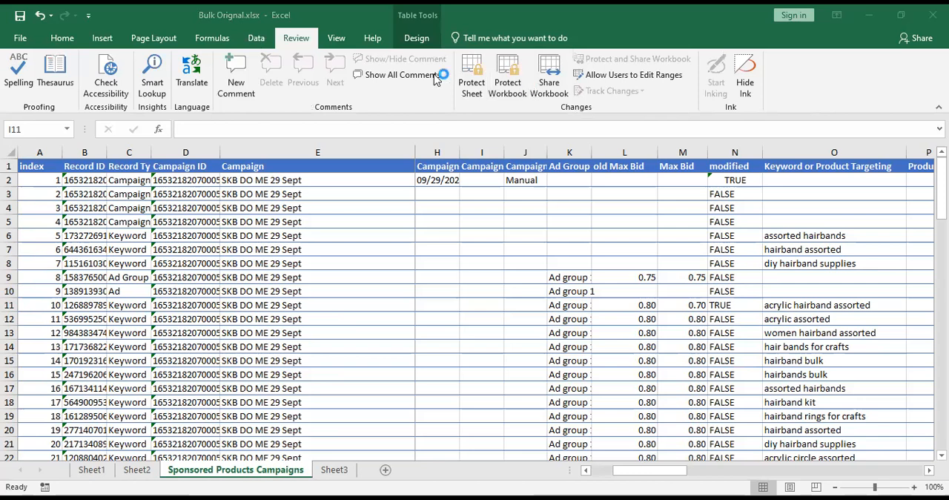
pyautogui.hotkey('ctrl', 'shift', 'l')
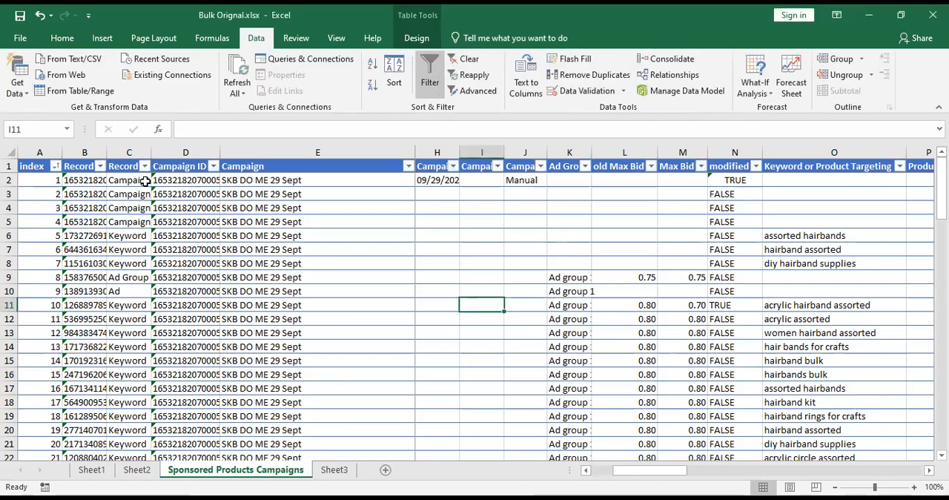
# Filter the Match Type column to show only exact and Targeting Expression rows.
pyautogui.click(831, 385)
pyautogui.press('Right')
pyautogui.press('Right')
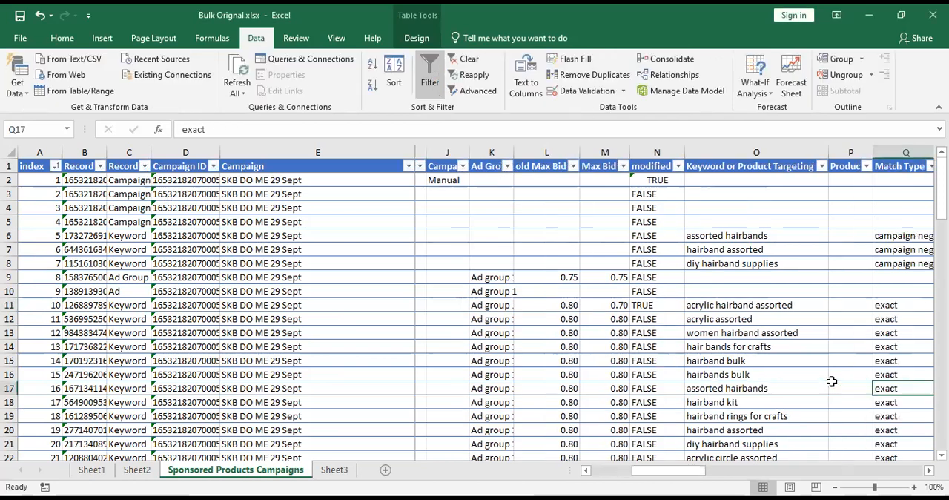
pyautogui.press('Right')
pyautogui.press('Right')
pyautogui.press('Right')
pyautogui.press('Right')
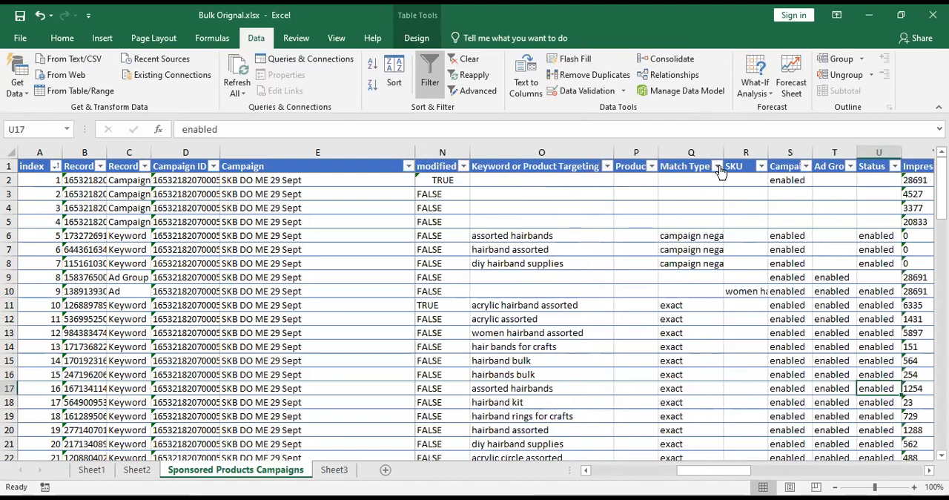
pyautogui.click(718, 166)
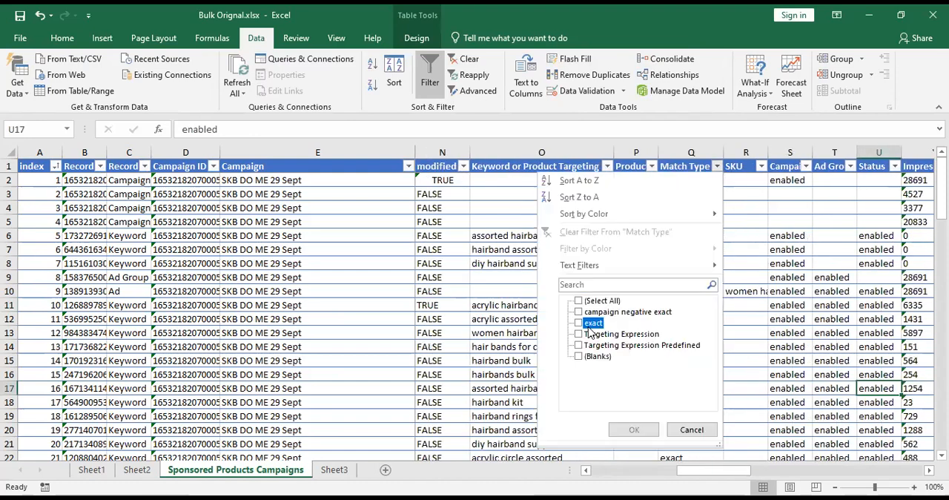
pyautogui.press('space')
pyautogui.click(598, 337)
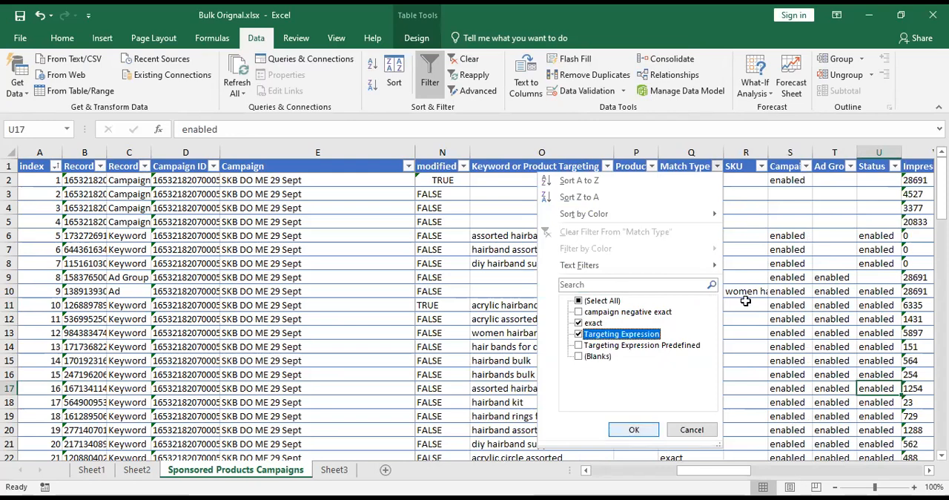
pyautogui.press('Return')
# Exclude 0.00% from the ACoS column, sort it from smallest to largest, and review the remaining values.
pyautogui.press('Right')
pyautogui.press('Right')
pyautogui.press('Right')
pyautogui.press('Right')
pyautogui.press('Right')
pyautogui.press('Right')
pyautogui.press('Right')
pyautogui.press('Right')
pyautogui.press('Right')
pyautogui.press('Right')
pyautogui.press('Right')
pyautogui.press('Right')
pyautogui.press('Right')
pyautogui.press('Right')
pyautogui.press('Right')
pyautogui.press('Left')
pyautogui.press('Left')
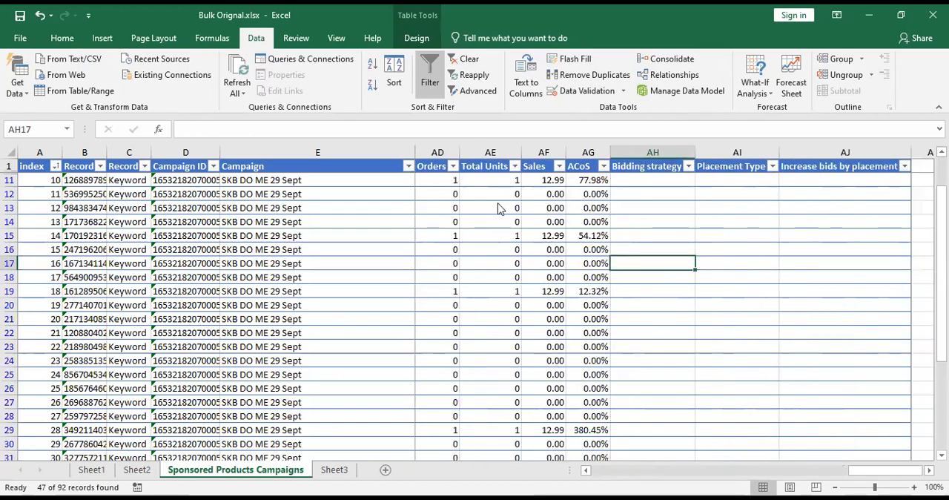
pyautogui.press('Left')
pyautogui.hotkey('alt', 'Down')
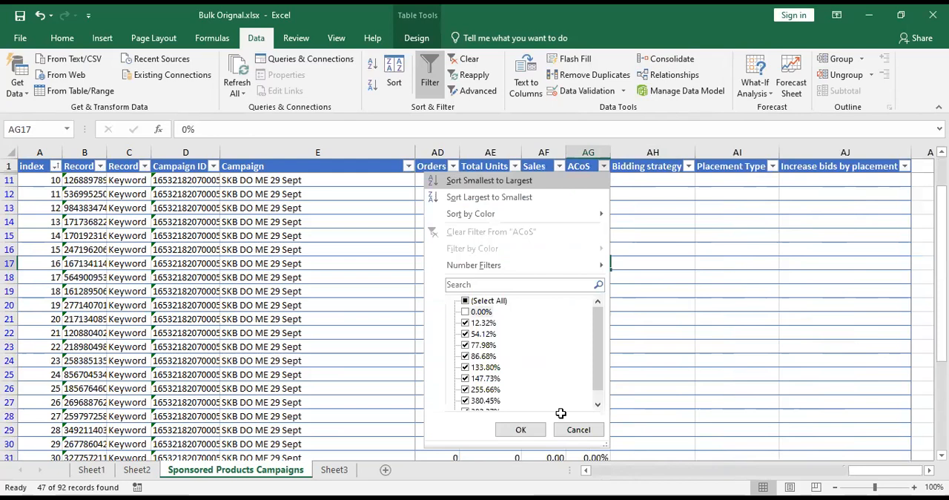
pyautogui.click(598, 181)
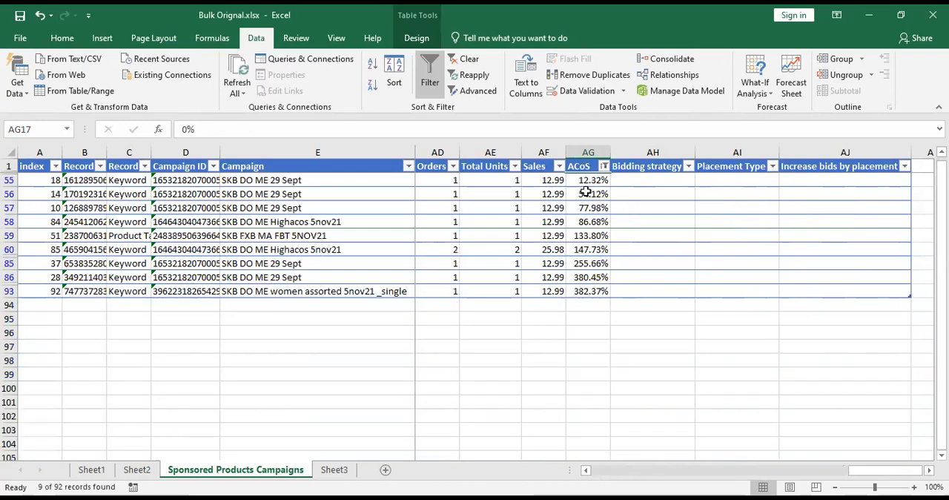
pyautogui.moveTo(587, 194); pyautogui.dragTo(585, 277)
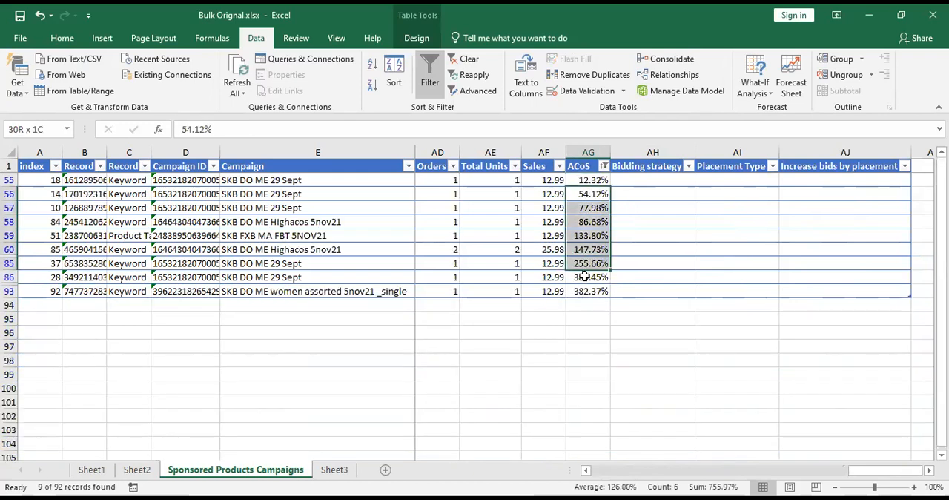
pyautogui.press('Right')
pyautogui.press('Left')
pyautogui.press('Left')
pyautogui.press('Left')
pyautogui.press('Left')
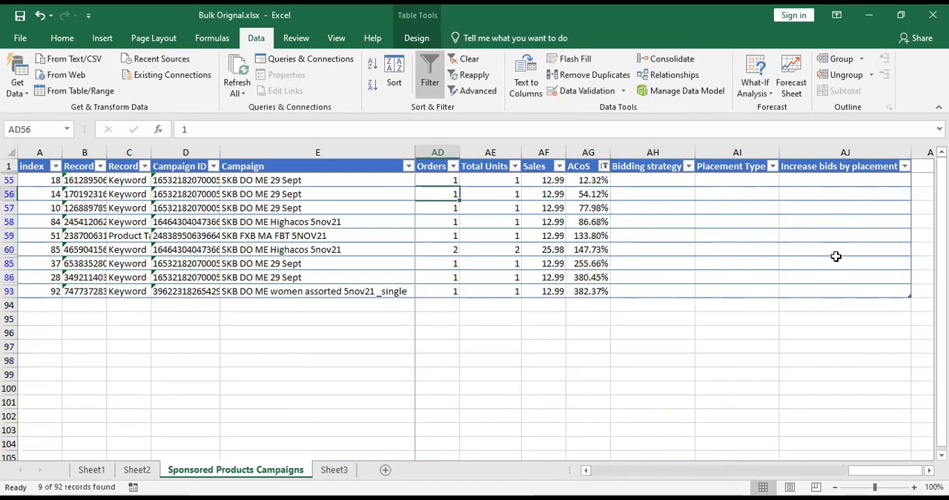
pyautogui.press('Left')
pyautogui.press('Left')
pyautogui.press('Left')
pyautogui.press('Left')
pyautogui.press('Left')
pyautogui.press('Left')
pyautogui.press('Left')
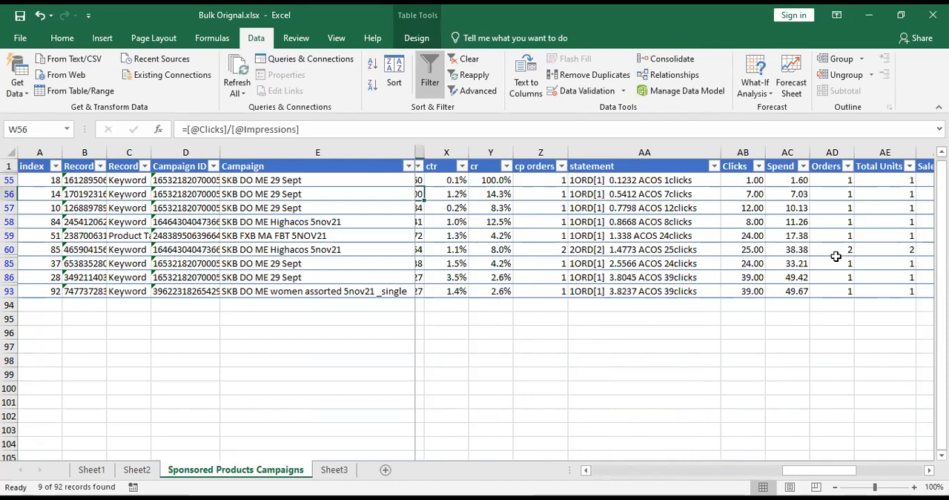
pyautogui.press('Left')
pyautogui.press('Left')
pyautogui.press('Left')
pyautogui.press('Left')
pyautogui.press('Left')
pyautogui.press('Left')
pyautogui.press('Left')
pyautogui.press('Left')
pyautogui.press('Left')
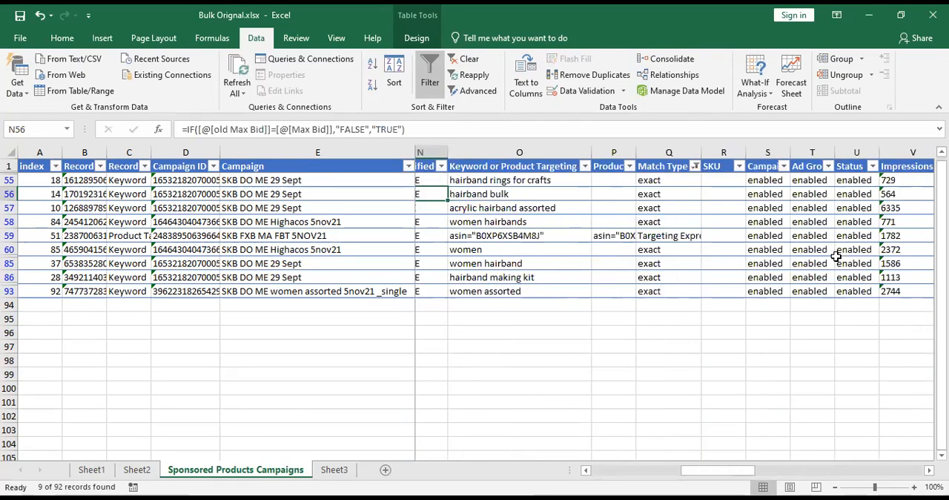
pyautogui.press('Left')
pyautogui.press('Left')
pyautogui.press('Left')
pyautogui.press('Left')
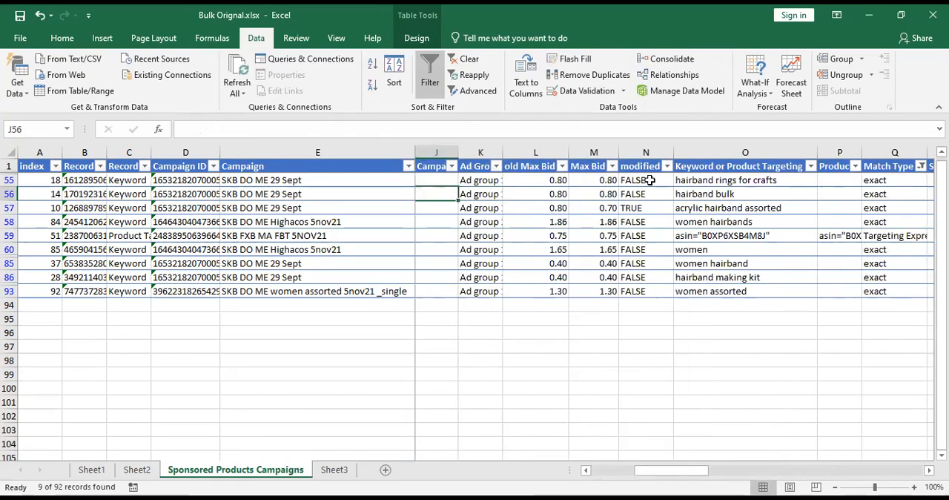
pyautogui.press('Left')
pyautogui.press('Right')
pyautogui.press('Right')
pyautogui.press('Right')
pyautogui.press('Right')
pyautogui.press('Up')
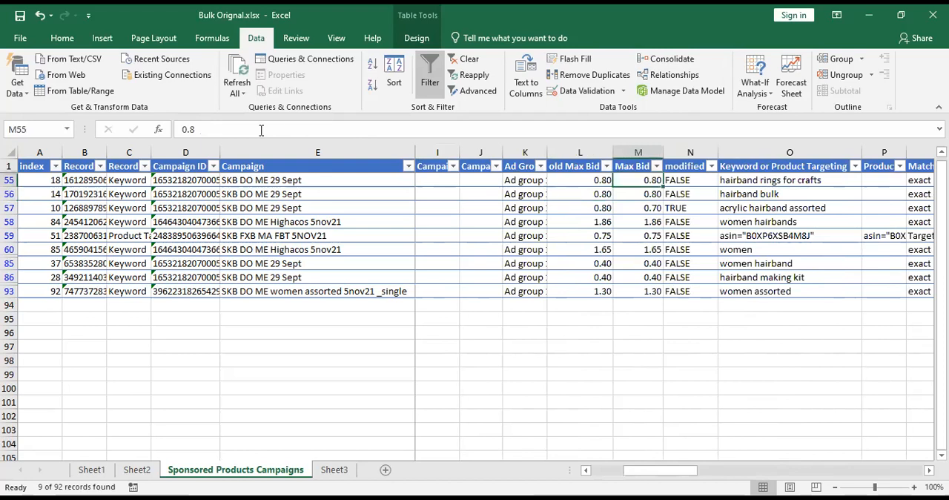
pyautogui.doubleClick(261, 130)
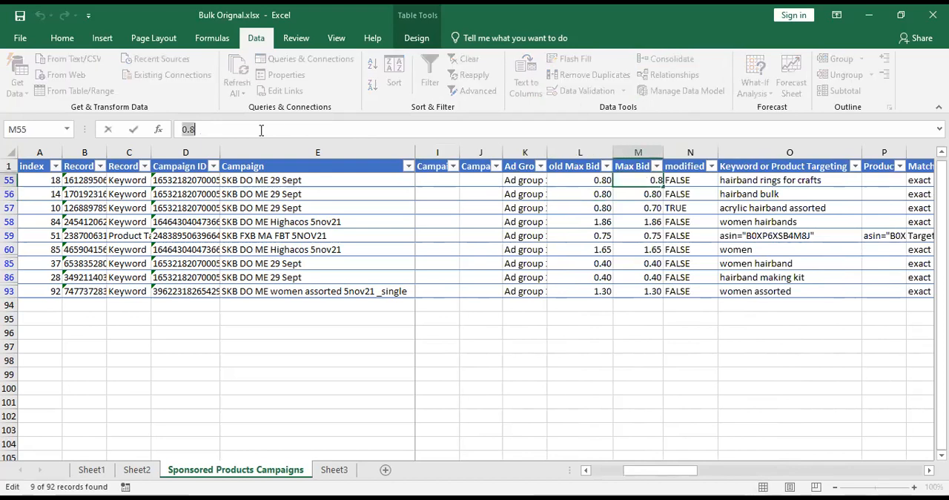
pyautogui.hotkey('ctrl', 'v')
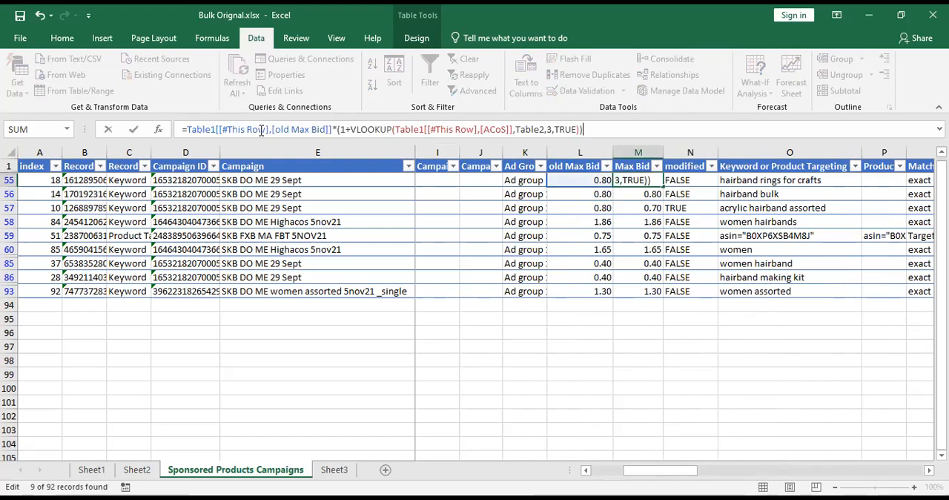
pyautogui.click(651, 180)
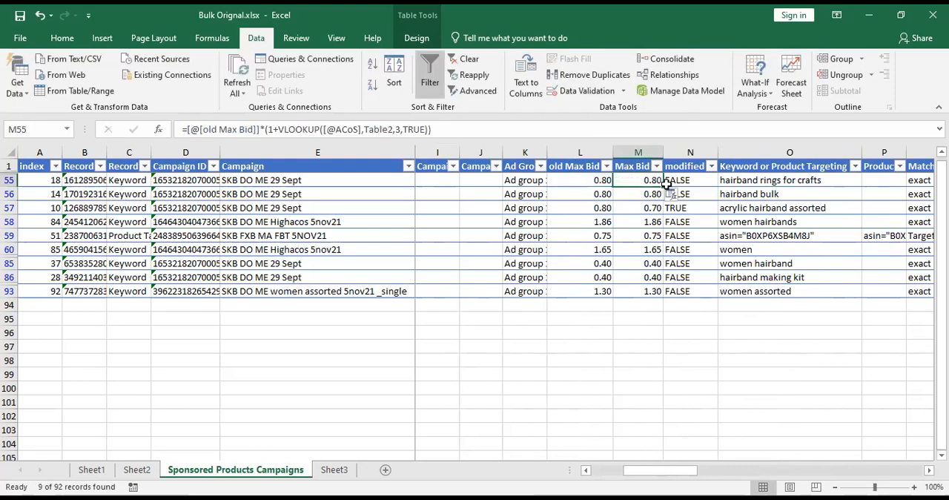
pyautogui.moveTo(663, 186); pyautogui.dragTo(656, 299)
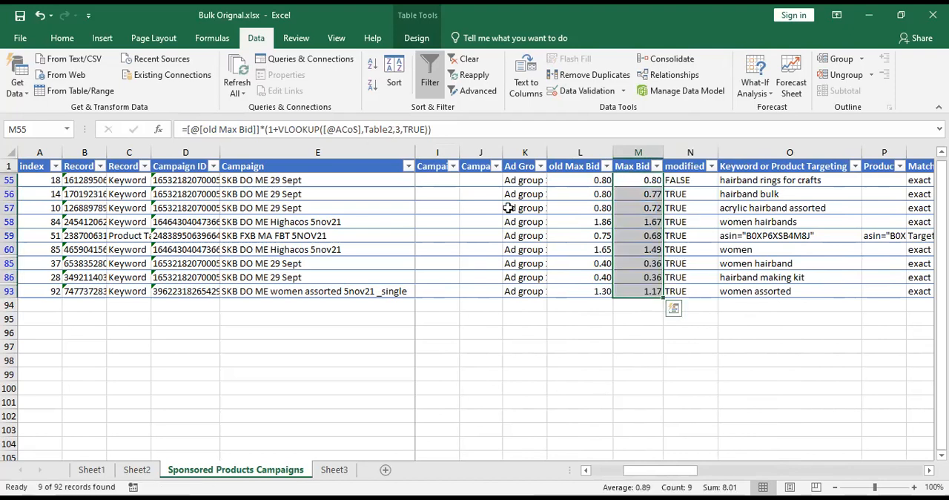
# Copy the formula text from Max Bid cell M55 and fill the cell down again through M93.
pyautogui.click(398, 222)
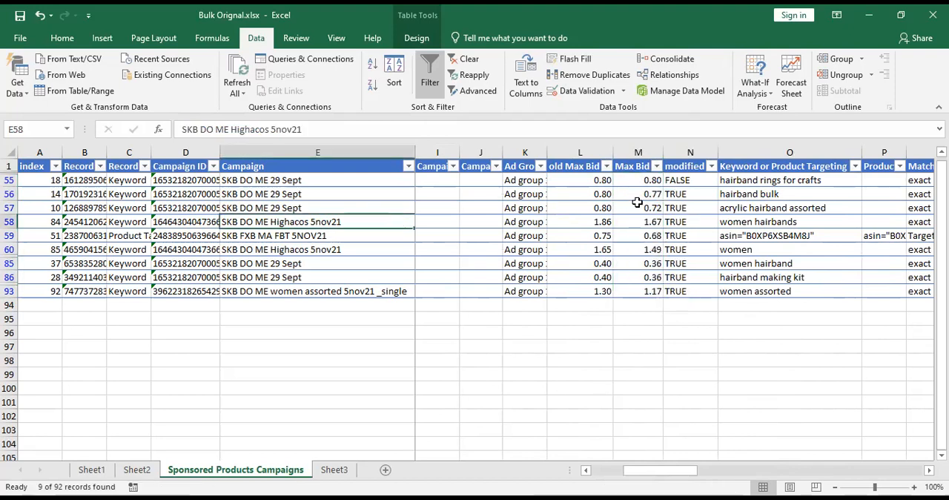
pyautogui.click(643, 180)
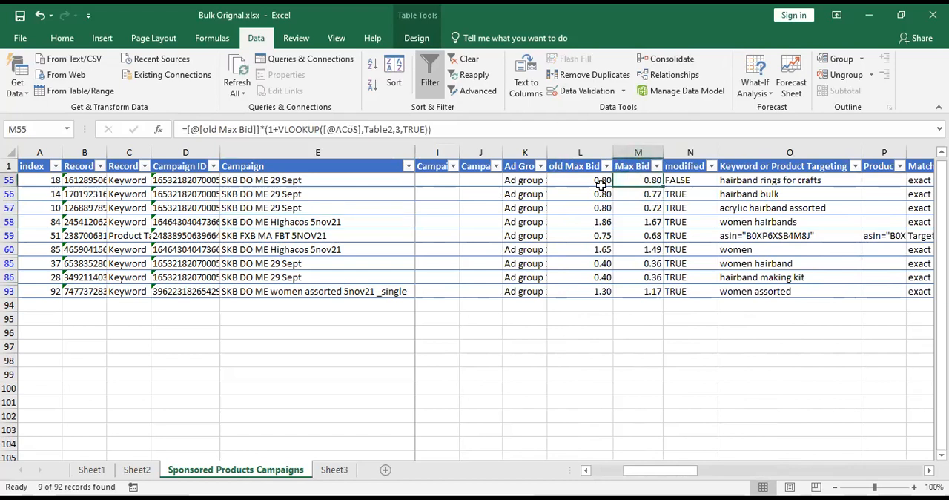
pyautogui.moveTo(450, 132); pyautogui.dragTo(158, 132)
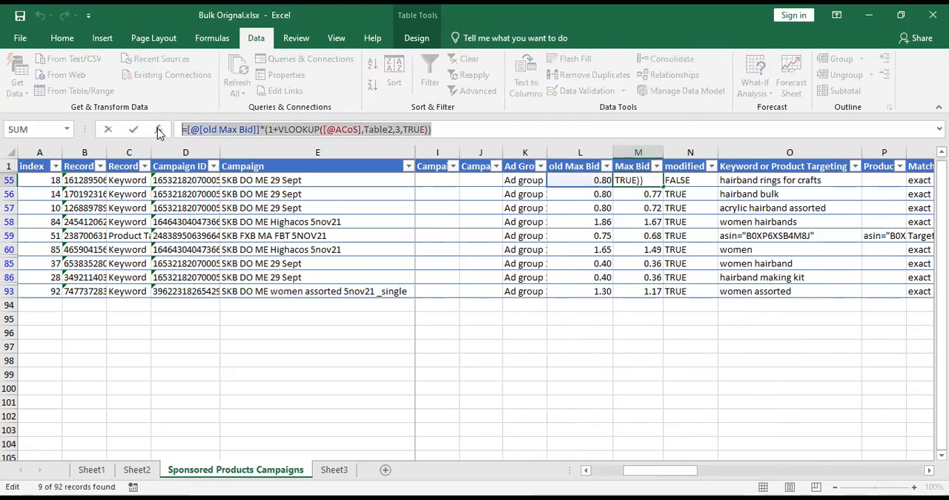
pyautogui.hotkey('ctrl', 'c')
pyautogui.press('Return')
pyautogui.click(659, 183)
pyautogui.moveTo(663, 186); pyautogui.dragTo(660, 294)
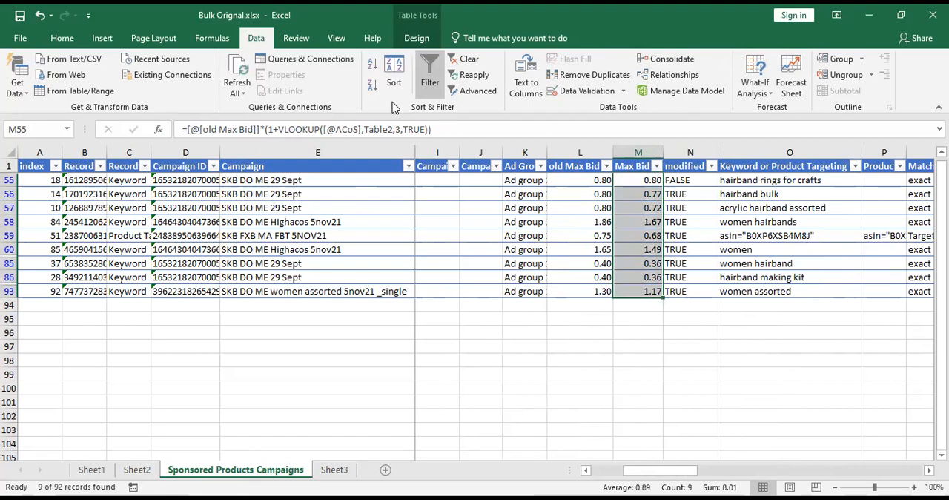
# Split the worksheet window and show the old Max Bid and Max Bid columns in the first pane.
pyautogui.scroll(-2, 504, 77)
pyautogui.click(486, 61)
pyautogui.click(321, 220)
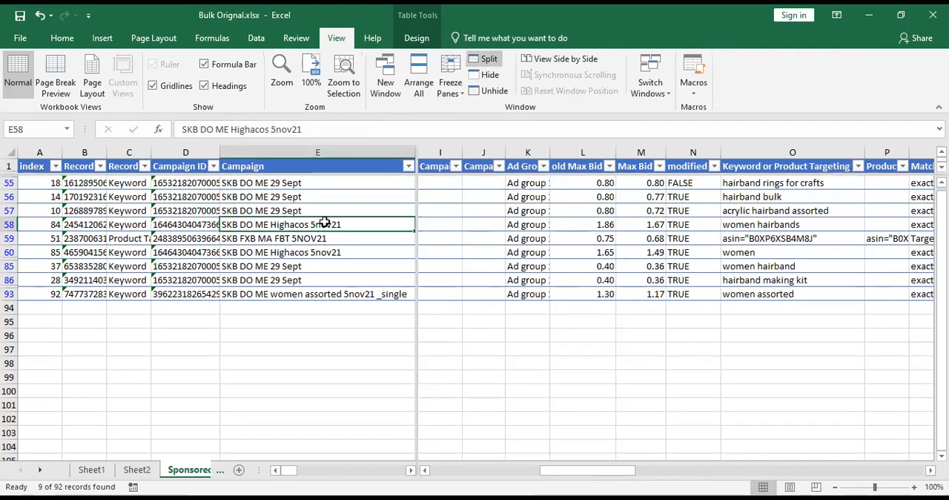
pyautogui.press('Right')
pyautogui.press('Right')
pyautogui.press('Right')
pyautogui.press('Right')
pyautogui.press('Right')
pyautogui.press('Right')
pyautogui.click(364, 236)
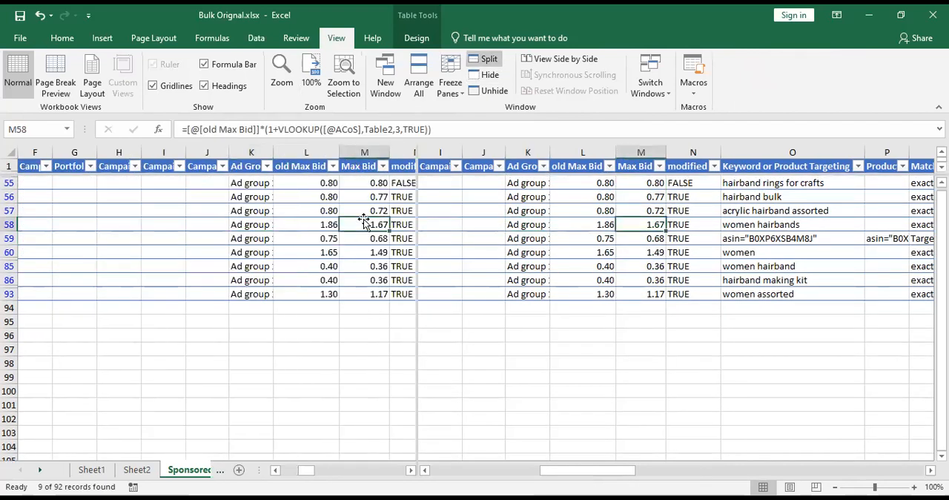
# Bring the ACoS column into view in the second pane, alongside the old Max Bid and Max Bid columns.
pyautogui.click(795, 239)
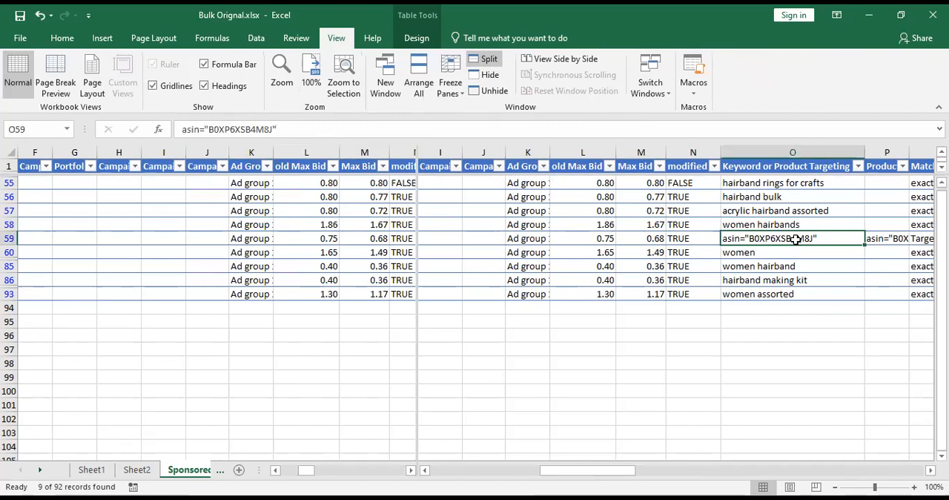
pyautogui.press('Right')
pyautogui.press('Right')
pyautogui.press('Right')
pyautogui.press('Right')
pyautogui.press('Right')
pyautogui.press('Right')
pyautogui.press('Right')
pyautogui.press('Right')
pyautogui.press('Right')
pyautogui.press('Right')
pyautogui.press('Right')
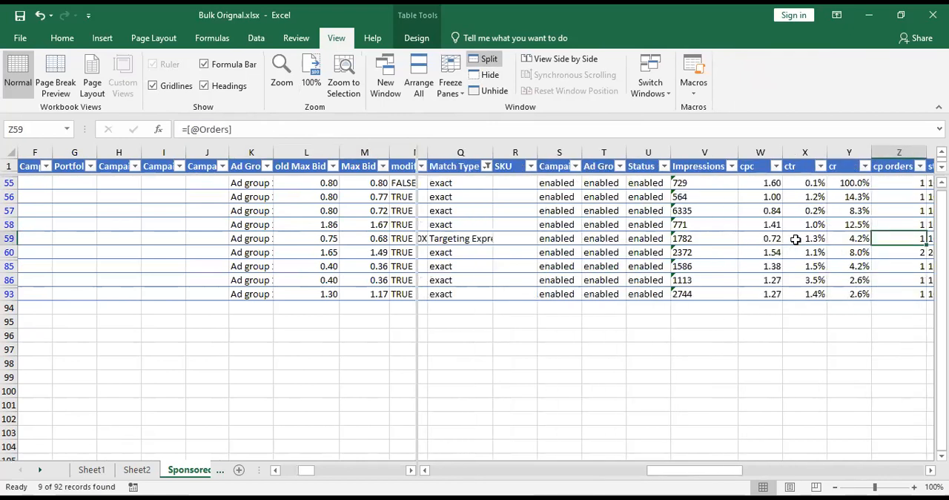
pyautogui.press('Right')
pyautogui.press('Right')
pyautogui.press('Right')
pyautogui.press('Right')
pyautogui.press('Right')
pyautogui.press('Right')
pyautogui.press('Right')
pyautogui.press('Right')
pyautogui.press('Right')
pyautogui.press('Right')
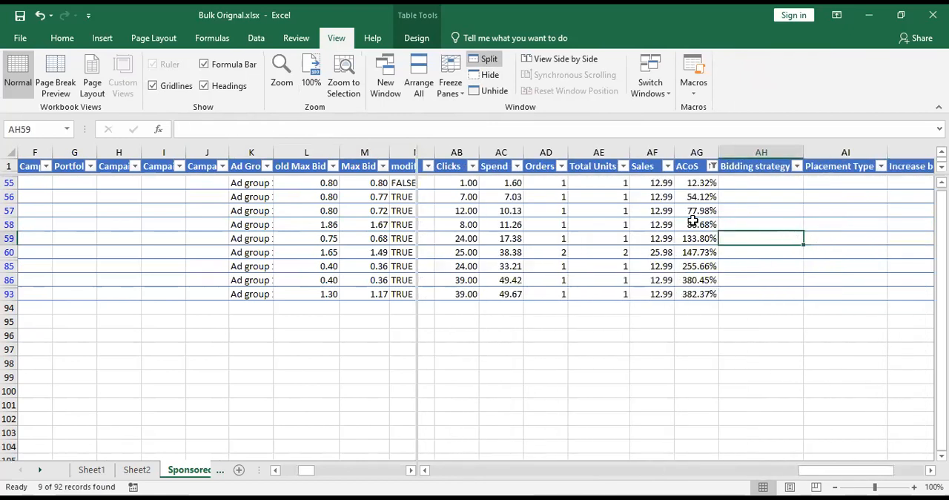
pyautogui.press('Left')
pyautogui.press('Left')
pyautogui.press('Left')
pyautogui.press('Left')
pyautogui.press('Left')
# Compare the old Max Bid and Max Bid values with the ACoS values for rows 55 to 57.
pyautogui.moveTo(328, 183); pyautogui.dragTo(373, 180)
pyautogui.click(594, 199)
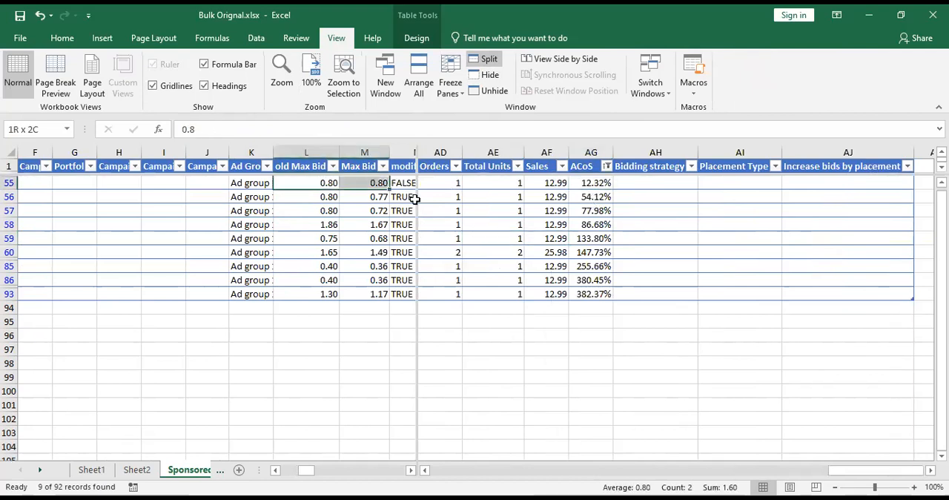
pyautogui.click(324, 197)
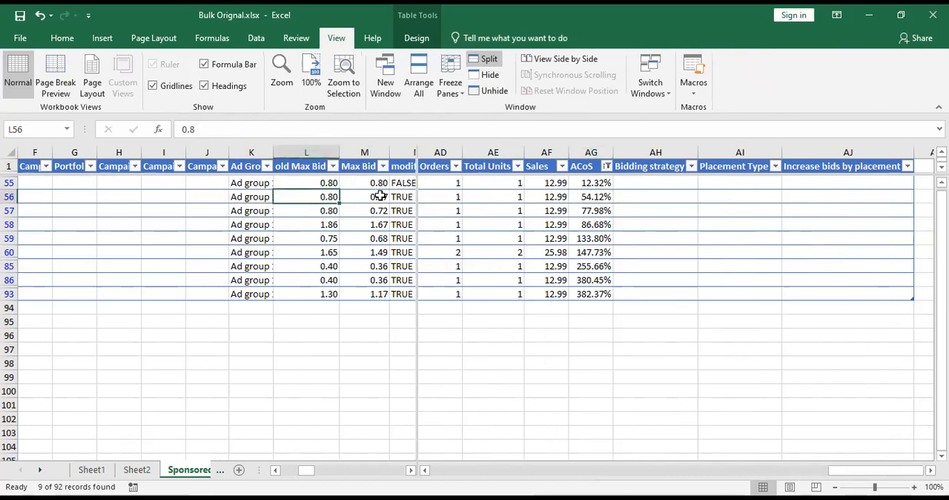
pyautogui.keyDown('shift'); pyautogui.click(380, 195); pyautogui.keyUp('shift')
pyautogui.click(600, 211)
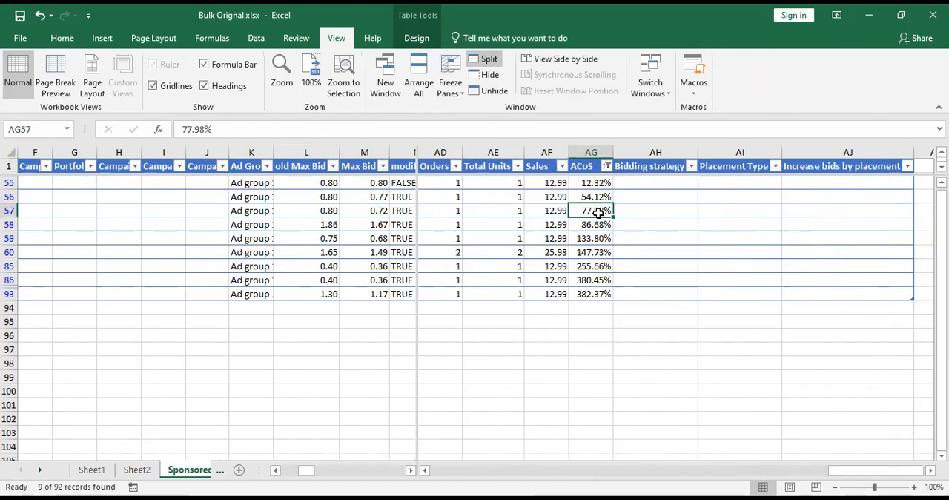
pyautogui.moveTo(328, 211); pyautogui.dragTo(383, 211)
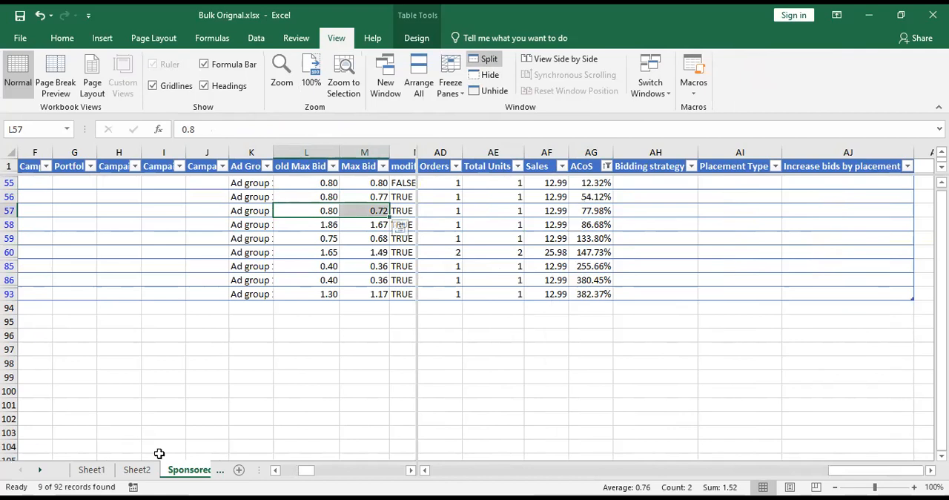
# Check the change in bid percentages on Sheet2 and look at Sheet3, then inspect the last Max Bid formula on the campaigns sheet.
pyautogui.click(138, 470)
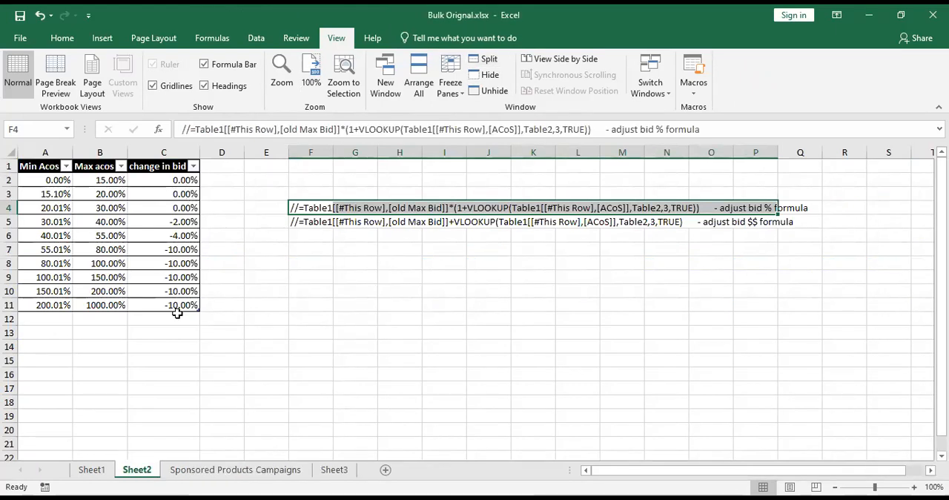
pyautogui.click(333, 469)
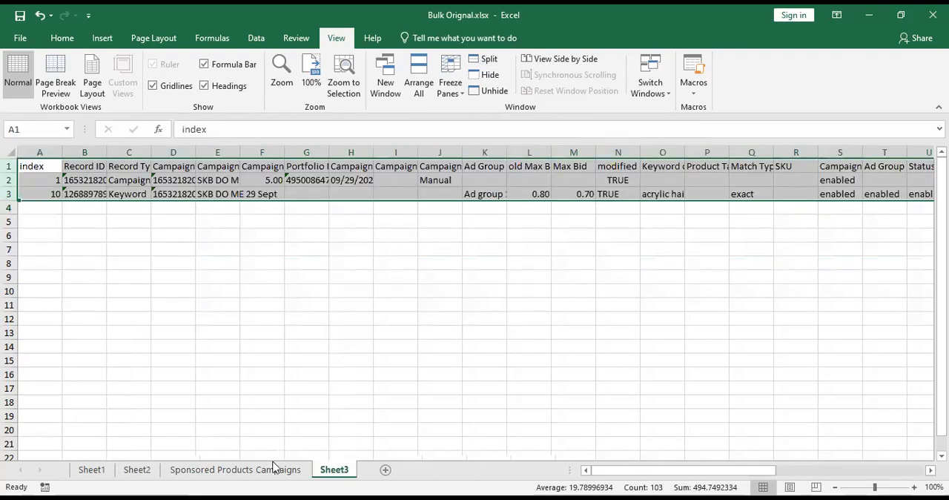
pyautogui.hotkey('ctrl', 'pageup')
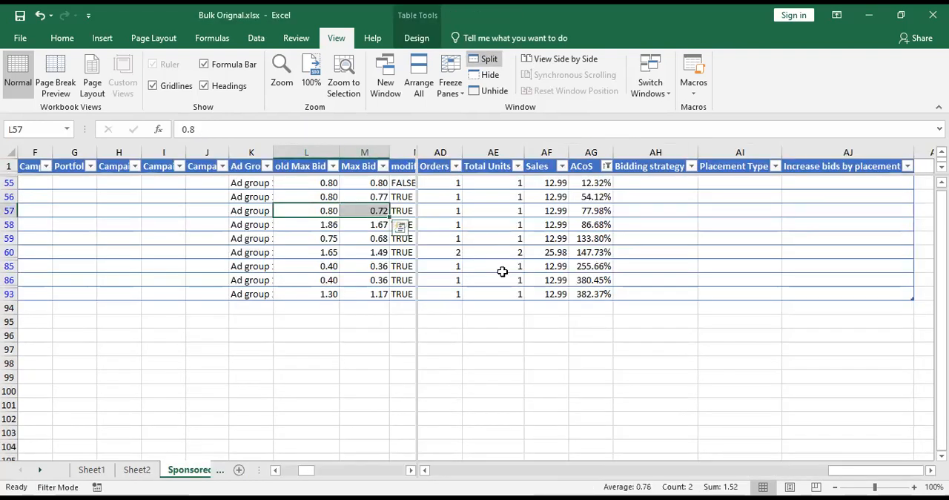
pyautogui.click(378, 295)
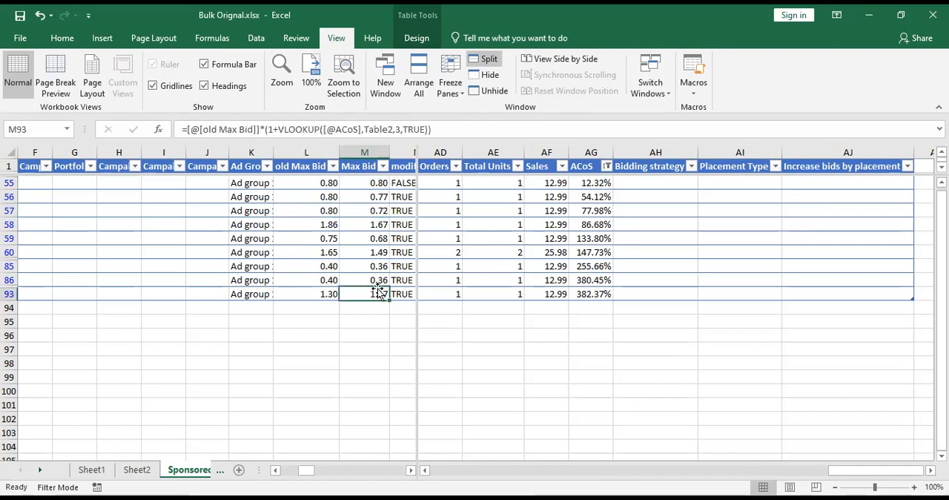
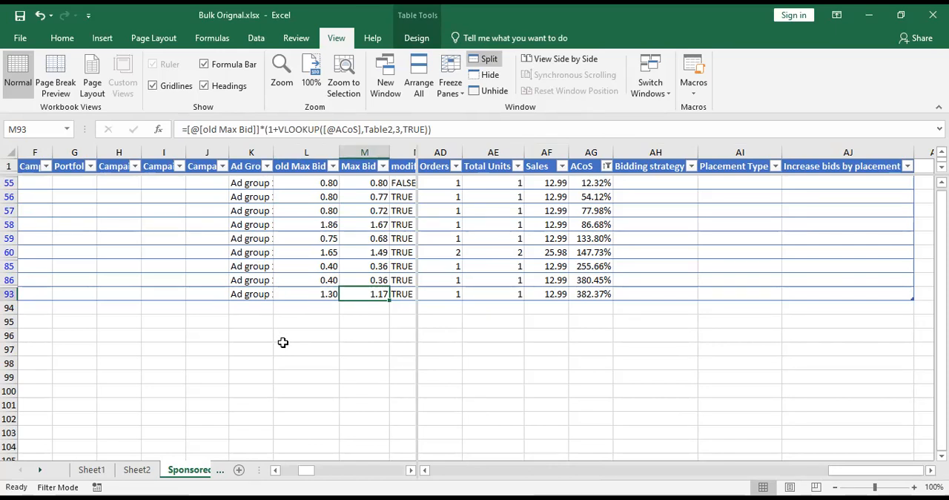
# Change the number format of the change in bid values in C2:C11 on Sheet2 to Number.
pyautogui.click(136, 468)
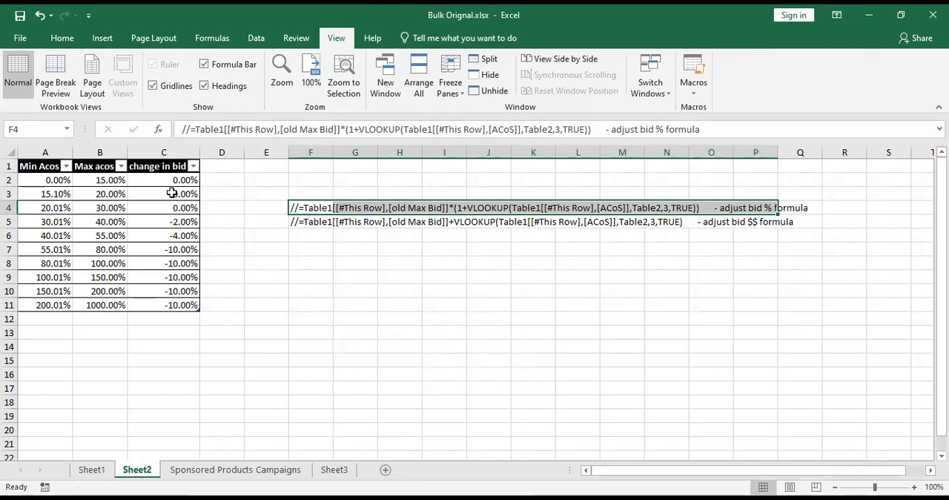
pyautogui.moveTo(173, 183); pyautogui.dragTo(173, 308)
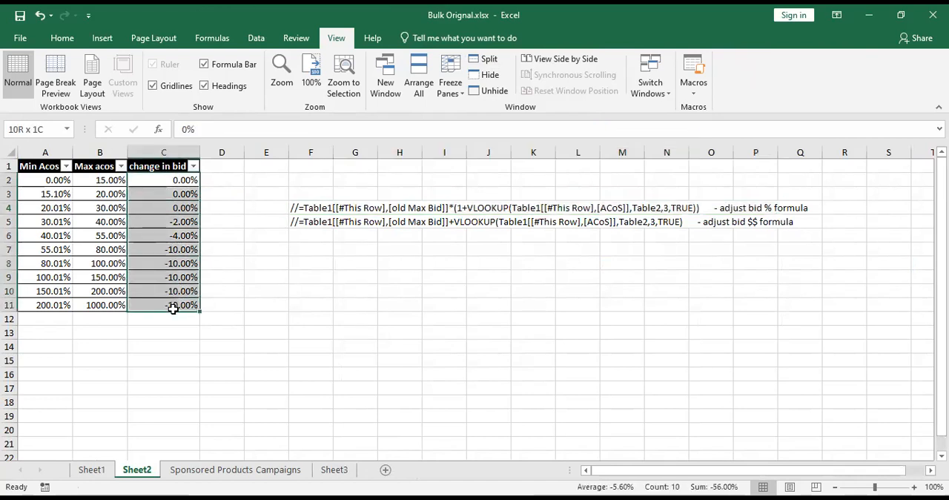
pyautogui.click(62, 38)
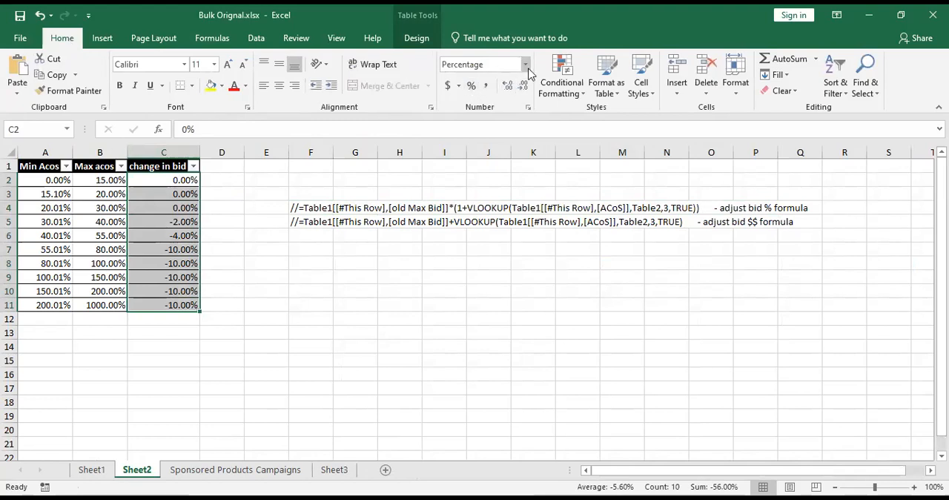
pyautogui.click(526, 66)
pyautogui.click(512, 121)
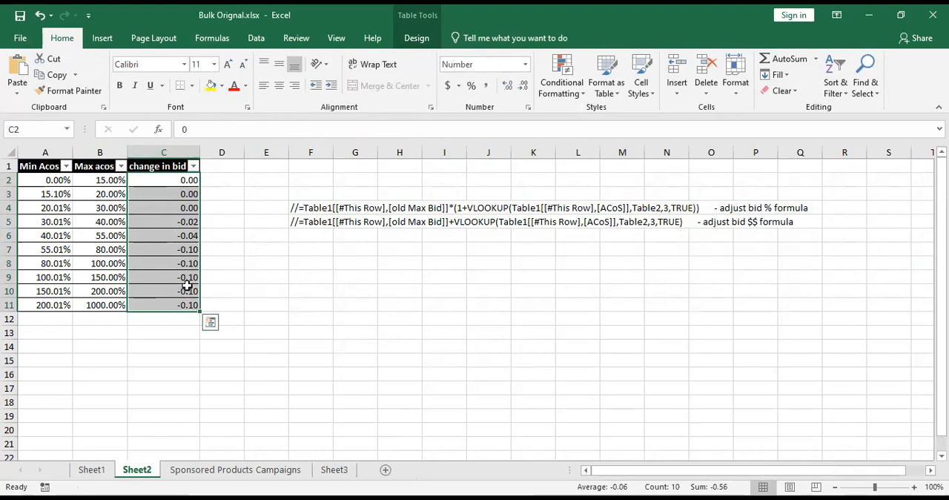
# Delete rows 7 to 11 of the ACoS lookup table, keeping the ranges up to the one starting at 40.01%.
pyautogui.click(184, 224)
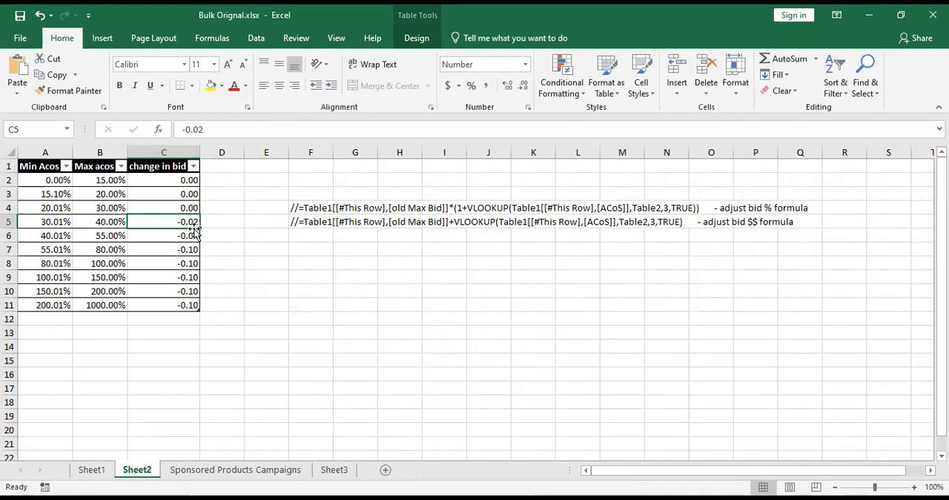
pyautogui.click(118, 234)
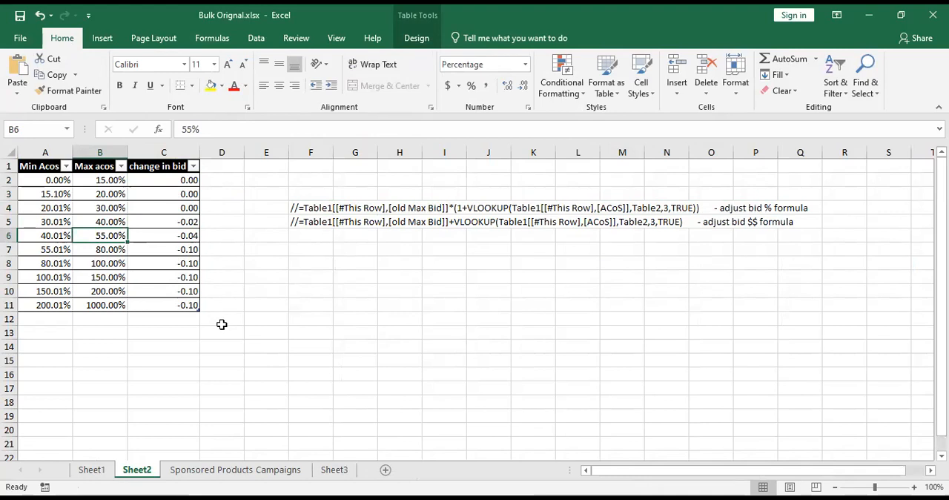
pyautogui.click(6, 249)
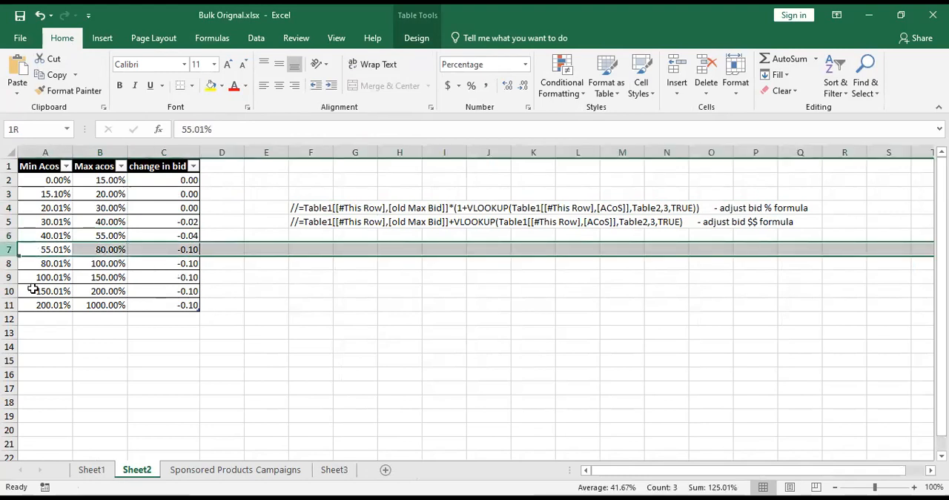
pyautogui.hotkey('ctrl', '-')
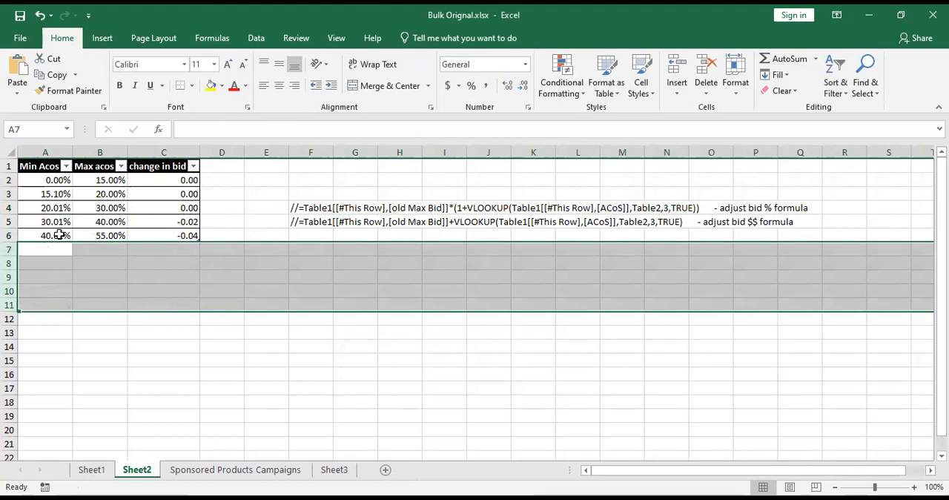
# Set the Max acos of the lookup table's last range to 1000% and check its change in bid values.
pyautogui.click(105, 237)
pyautogui.write('1000')
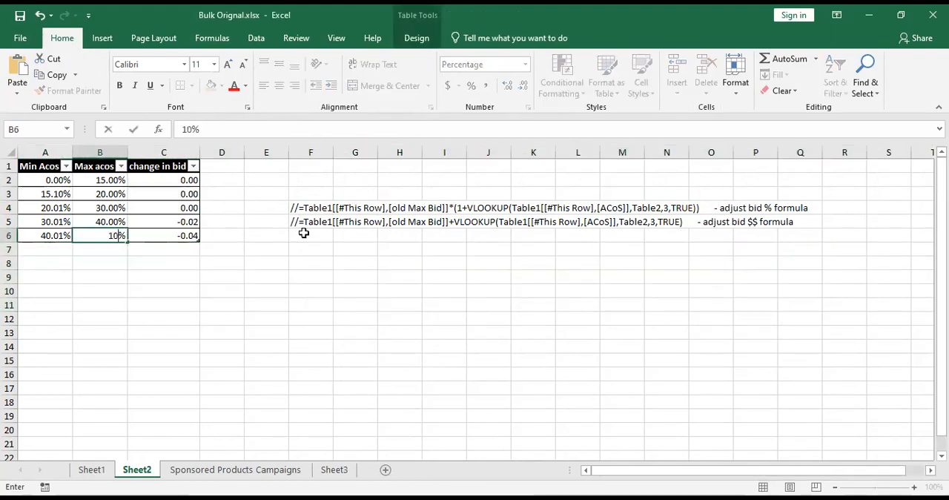
pyautogui.press('Return')
pyautogui.press('Up')
pyautogui.press('Left')
pyautogui.press('Right')
pyautogui.press('Right')
pyautogui.press('Right')
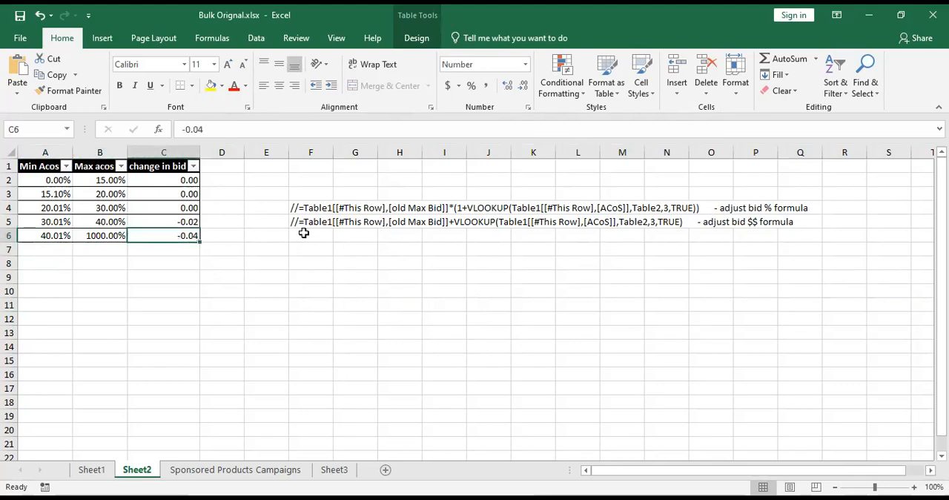
pyautogui.press('Up')
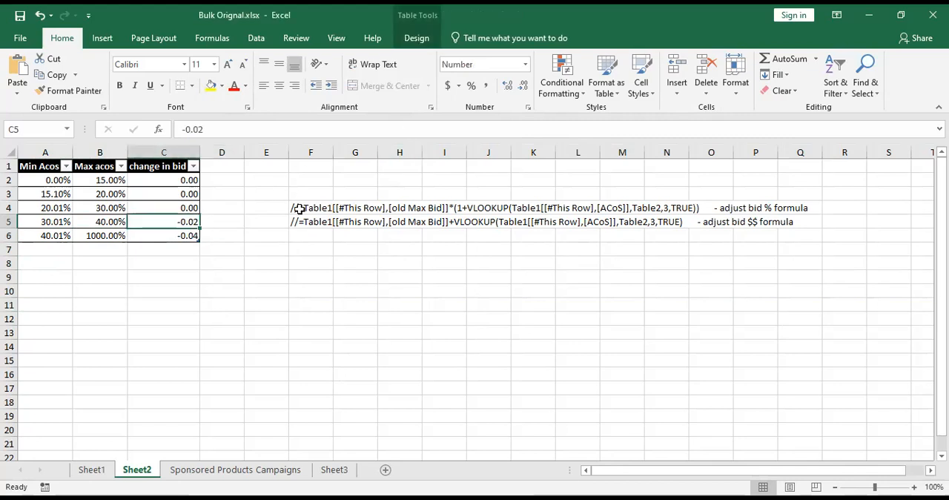
# Copy the adjust bid $$ formula from cell F5, without the leading slashes and the trailing description.
pyautogui.click(310, 210)
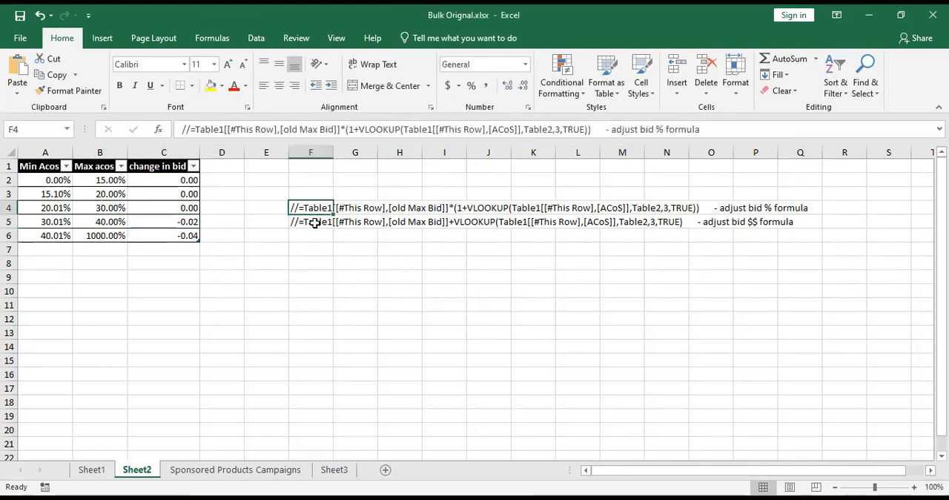
pyautogui.click(315, 223)
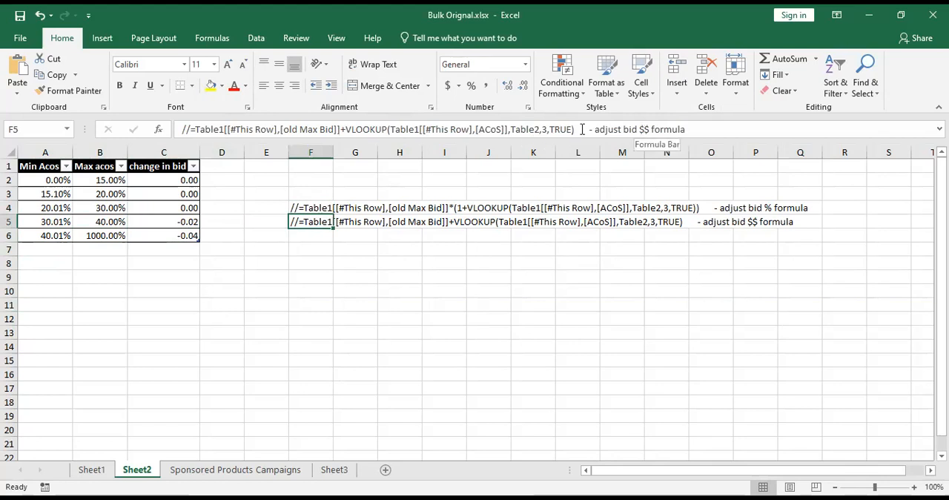
pyautogui.moveTo(575, 130); pyautogui.dragTo(191, 129)
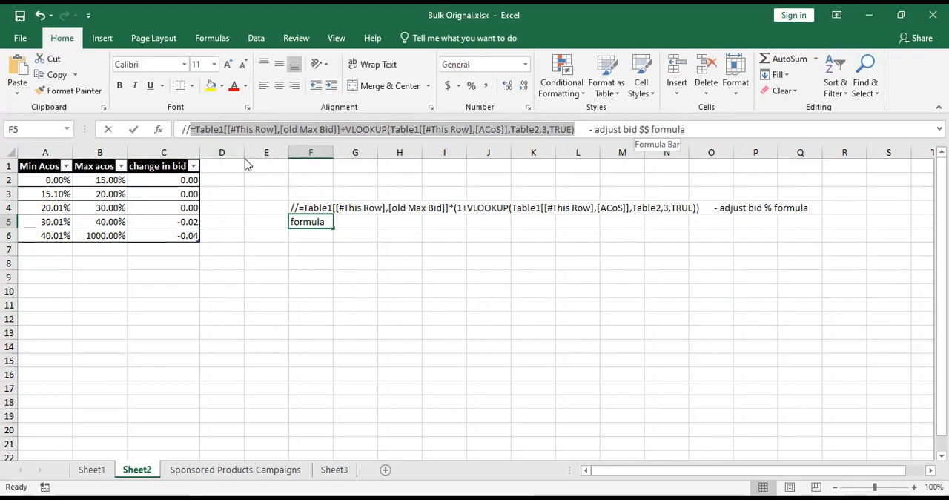
pyautogui.rightClick(213, 127)
pyautogui.click(245, 155)
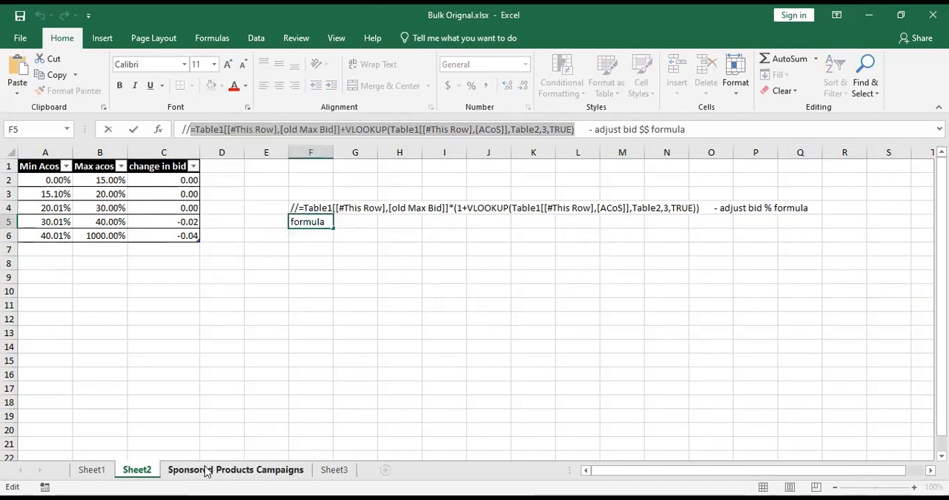
# On Sponsored Products Campaigns, replace the Max Bid formula with =Table1[[#This Row],[old Max Bid]]+VLOOKUP(Table1[[#This Row],[ACoS]],Table2,3,TRUE) for rows 55 to 93.
pyautogui.click(207, 469)
pyautogui.click(367, 186)
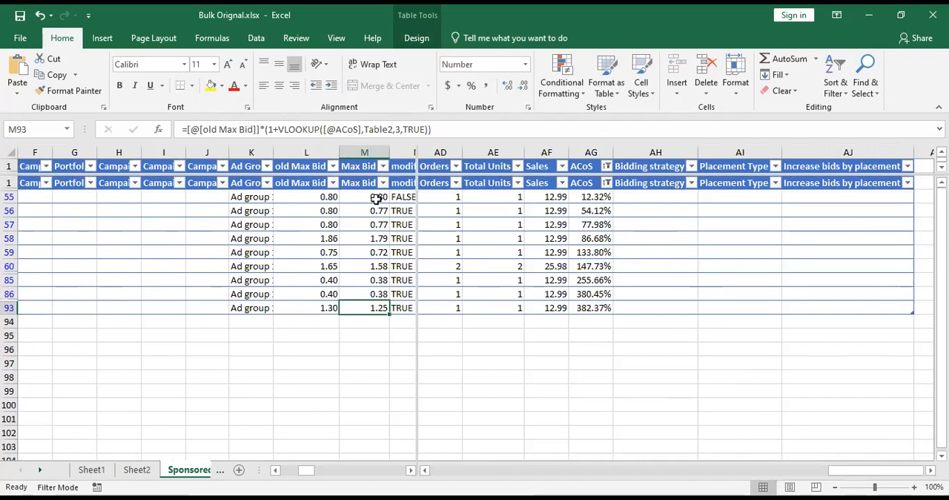
pyautogui.moveTo(442, 129); pyautogui.dragTo(182, 129)
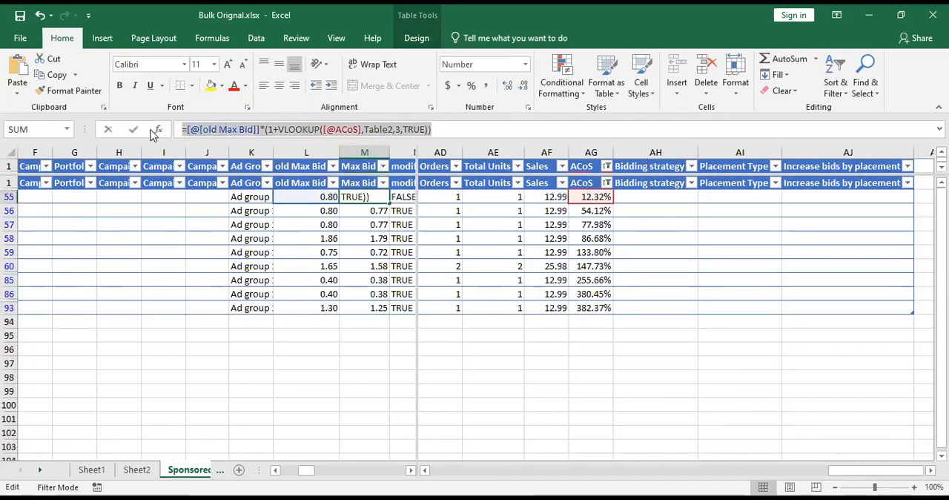
pyautogui.hotkey('ctrl', 'v')
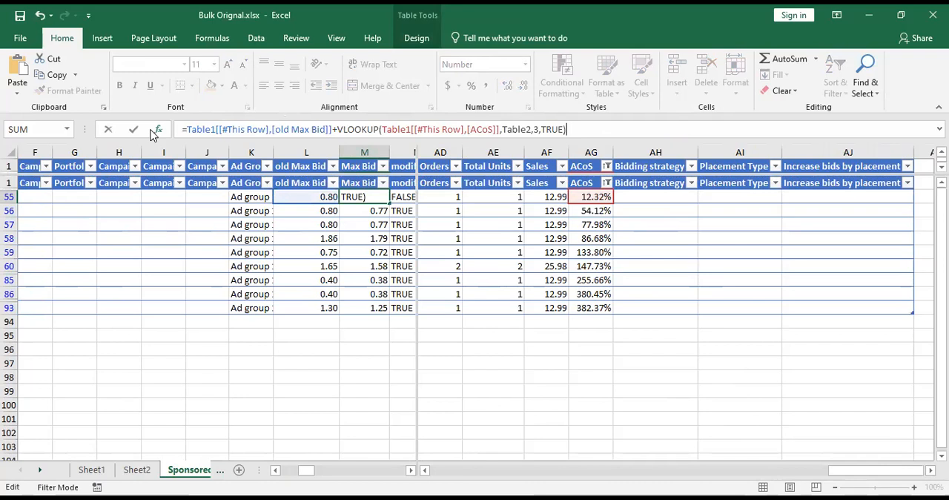
pyautogui.click(384, 196)
pyautogui.moveTo(388, 202); pyautogui.dragTo(377, 311)
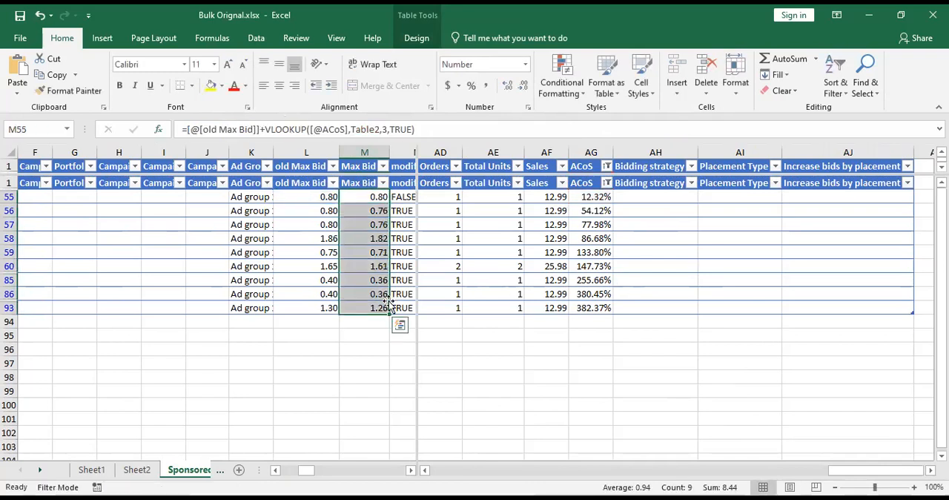
# Compare the old Max Bid and recalculated Max Bid values in rows 56 to 93.
pyautogui.click(329, 307)
pyautogui.click(377, 309)
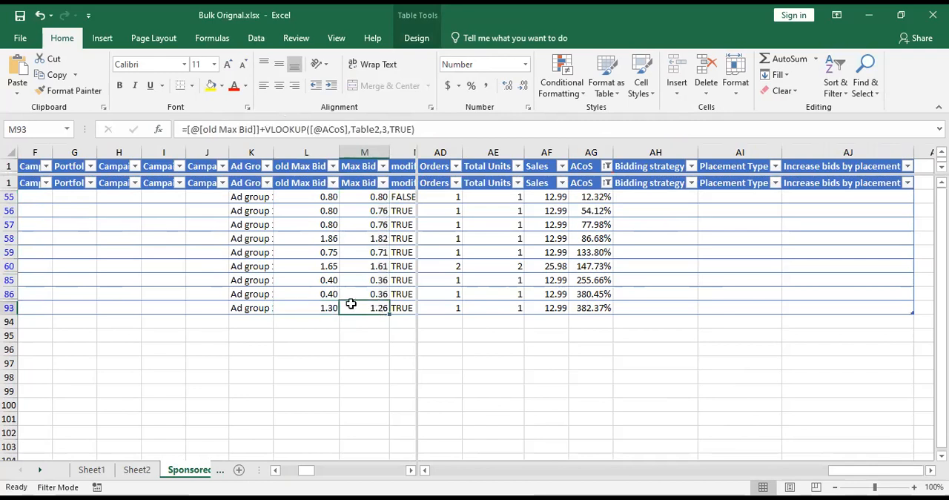
pyautogui.click(331, 294)
pyautogui.keyDown('shift'); pyautogui.click(371, 292); pyautogui.keyUp('shift')
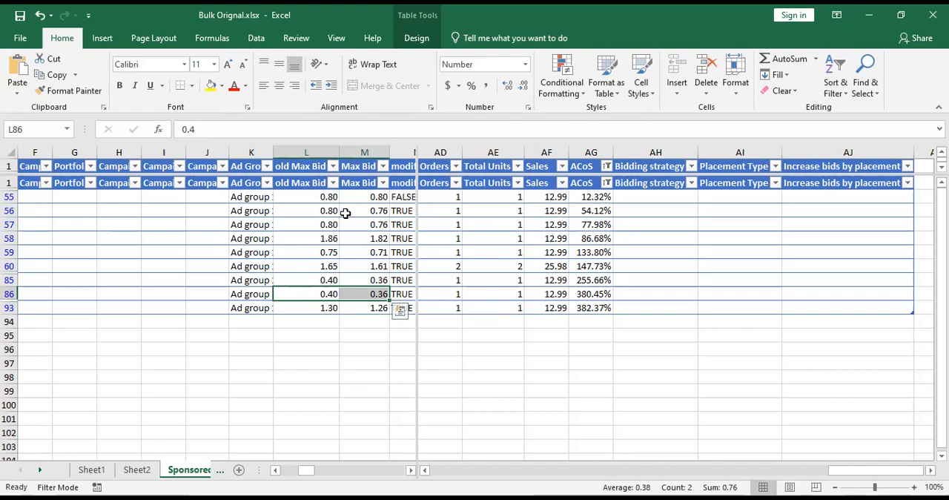
pyautogui.moveTo(334, 212); pyautogui.dragTo(378, 309)
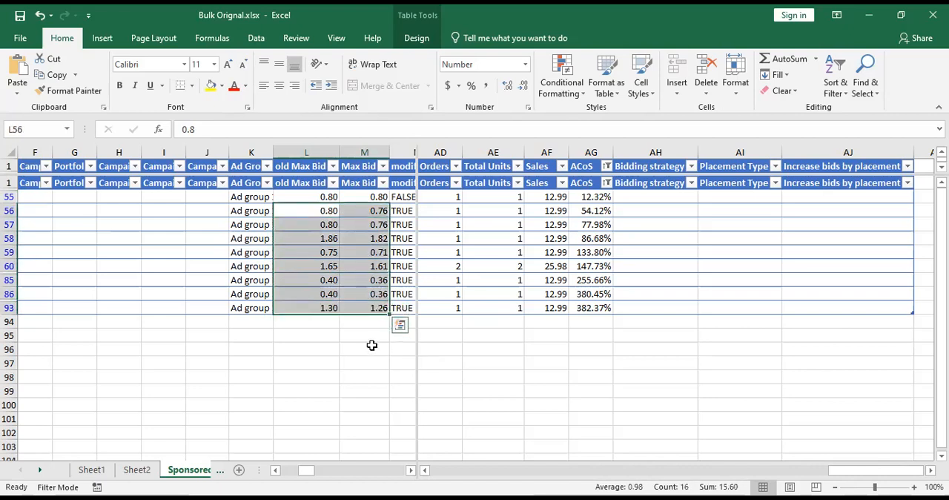
pyautogui.click(371, 345)
pyautogui.click(365, 252)
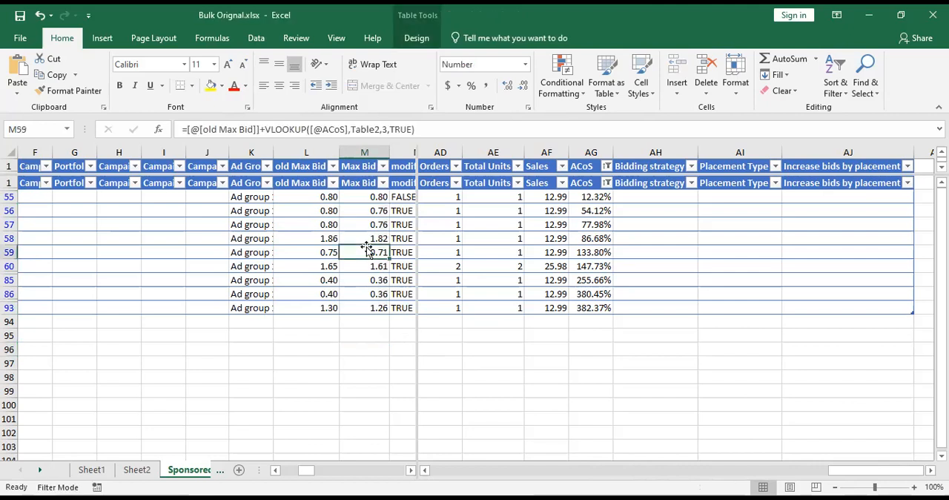
# Check the modified column against the old Max Bid and Max Bid values, and inspect its formula in row 85.
pyautogui.press('Right')
pyautogui.press('Right')
pyautogui.moveTo(198, 211); pyautogui.dragTo(205, 303)
pyautogui.moveTo(119, 197); pyautogui.dragTo(204, 205)
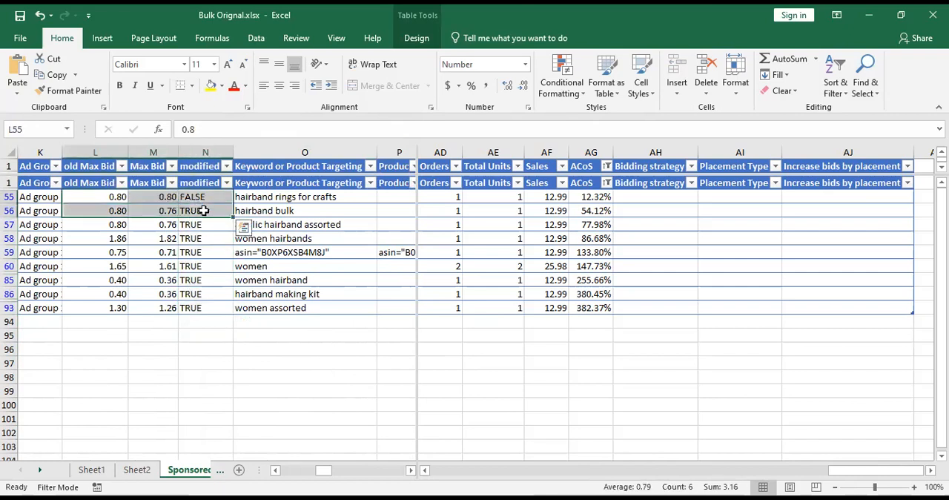
pyautogui.click(215, 277)
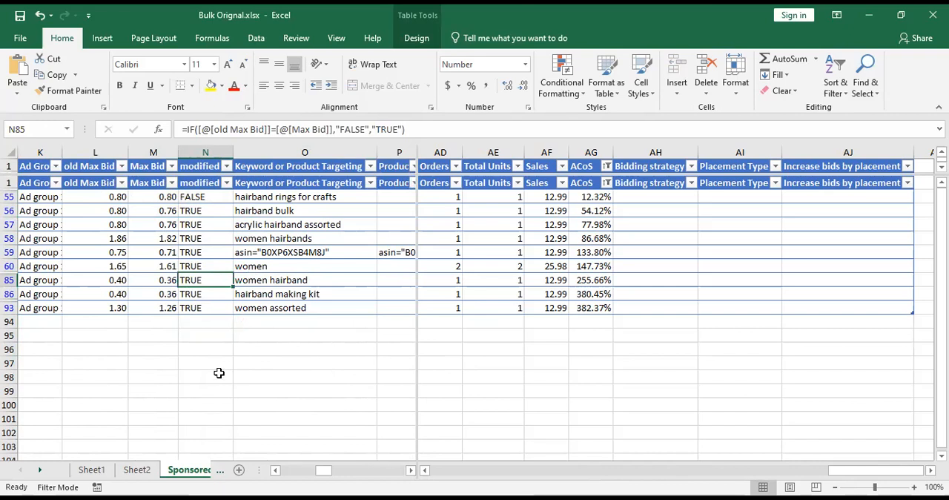
# Collapse all items of the Campaign field in the pivot table on Sheet1.
pyautogui.click(127, 472)
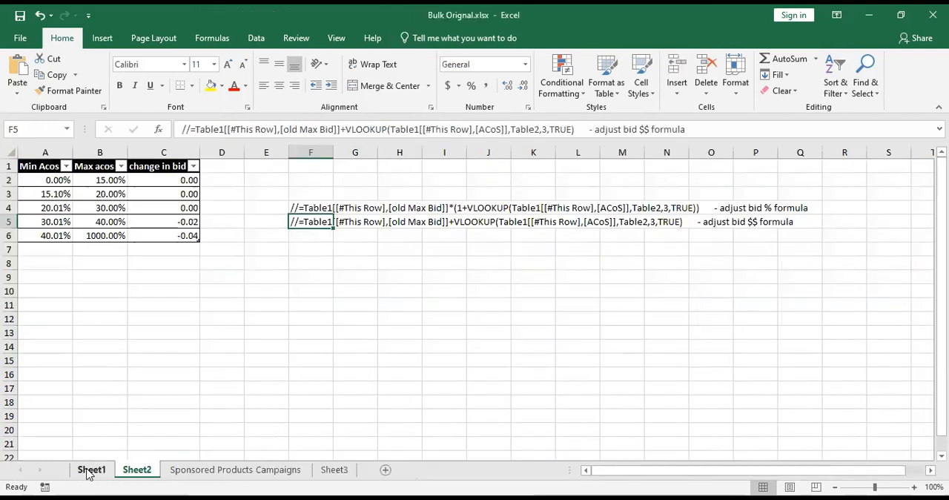
pyautogui.click(90, 471)
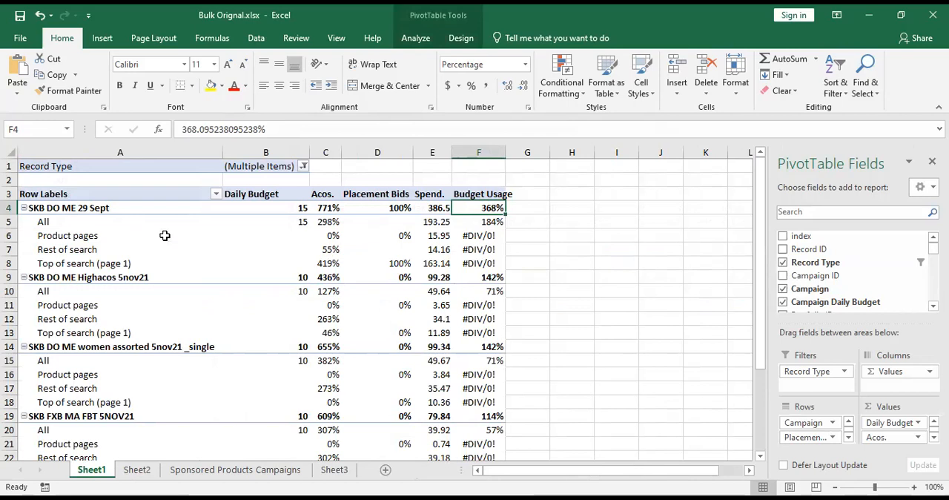
pyautogui.click(30, 211)
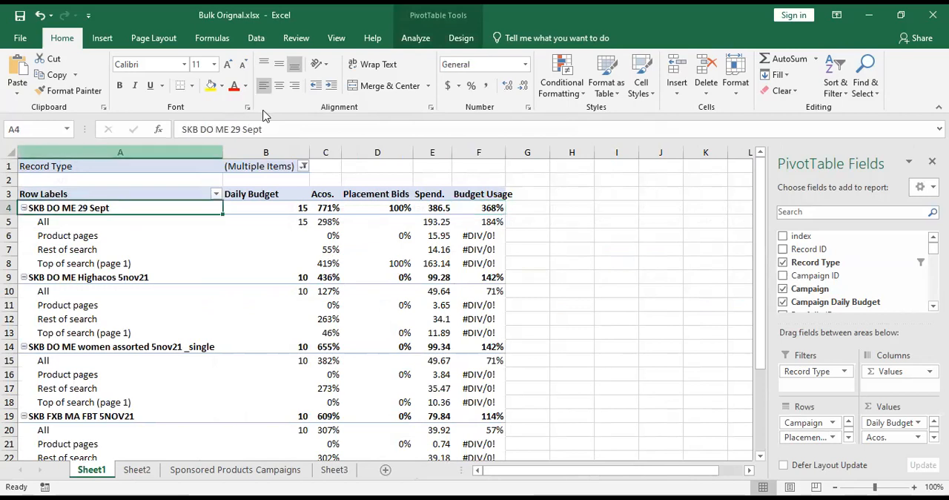
pyautogui.click(416, 38)
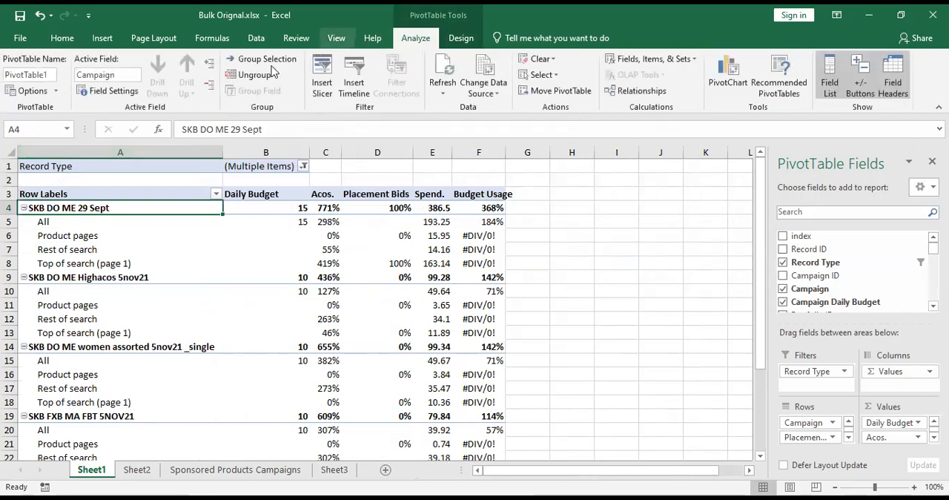
pyautogui.click(210, 91)
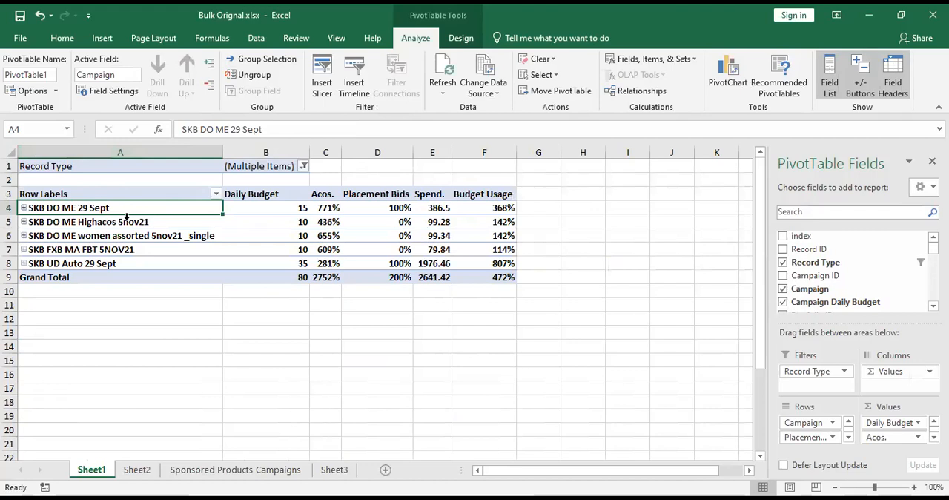
# Restrict the pivot table's Record Type filter to Campaign by excluding Campaign By Placement.
pyautogui.moveTo(107, 266); pyautogui.dragTo(107, 208)
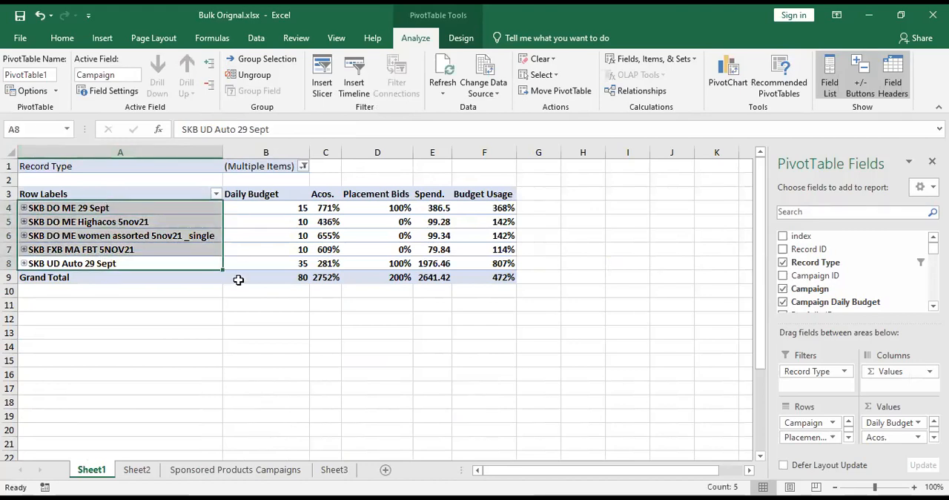
pyautogui.click(304, 168)
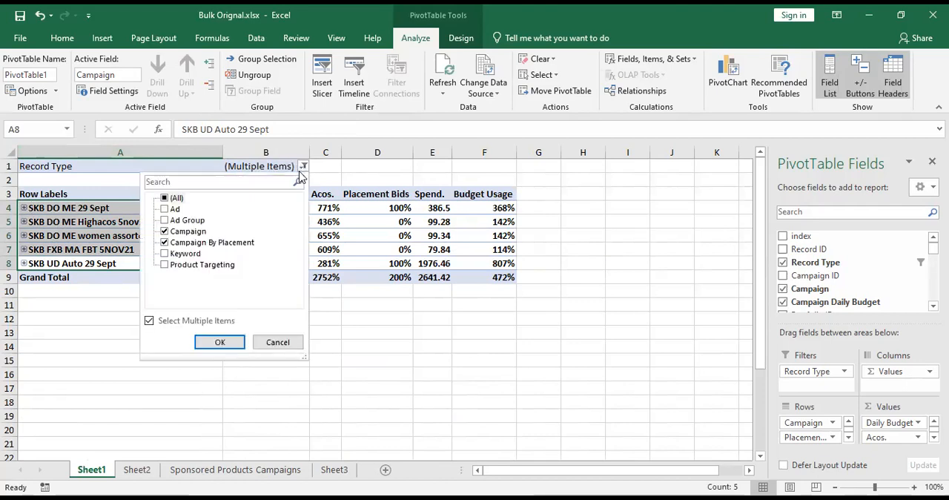
pyautogui.click(165, 242)
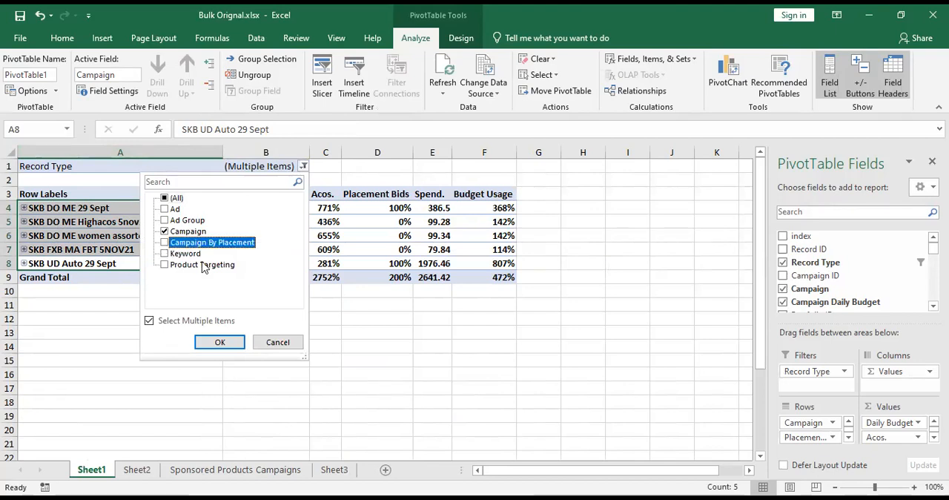
pyautogui.click(220, 342)
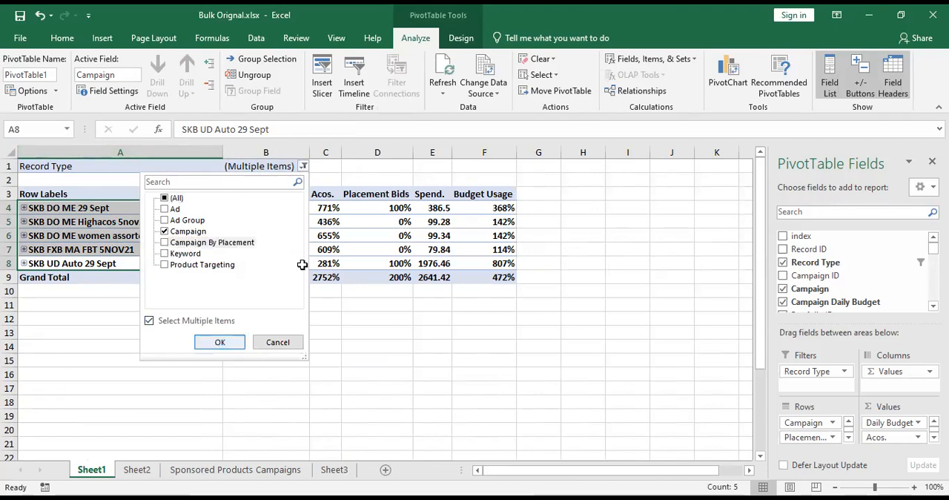
# Examine the Budget Usage values of the campaigns in the pivot table, including SKB DO ME 29 Sept.
pyautogui.click(445, 222)
pyautogui.press('Down')
pyautogui.press('Down')
pyautogui.press('Down')
pyautogui.click(479, 211)
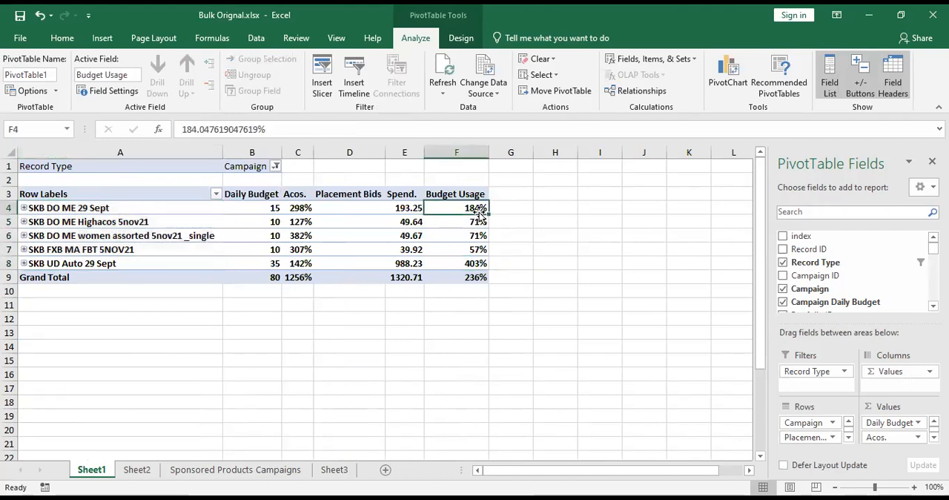
# Compare the Budget Usage, Spend and Daily Budget columns across all campaigns in the pivot table.
pyautogui.moveTo(475, 276); pyautogui.dragTo(475, 217)
pyautogui.moveTo(405, 214); pyautogui.dragTo(400, 278)
pyautogui.moveTo(292, 210); pyautogui.dragTo(267, 278)
pyautogui.click(269, 208)
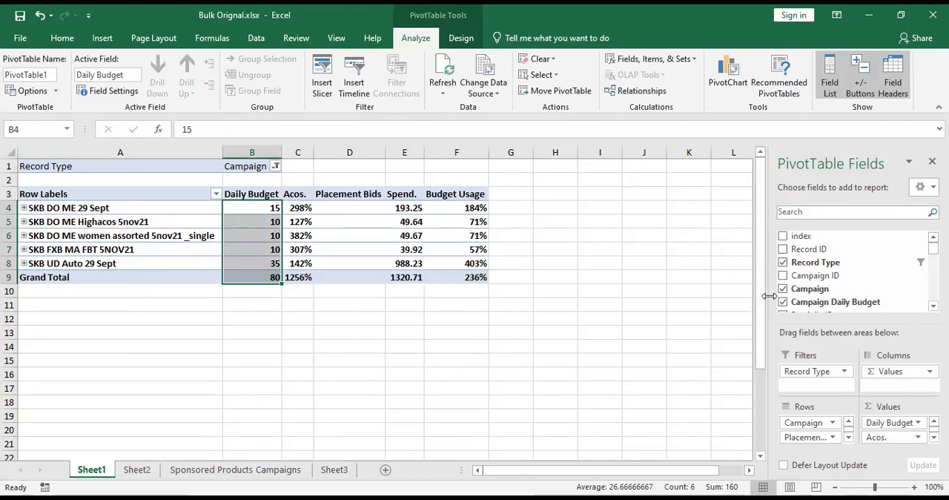
pyautogui.moveTo(771, 304); pyautogui.dragTo(702, 304)
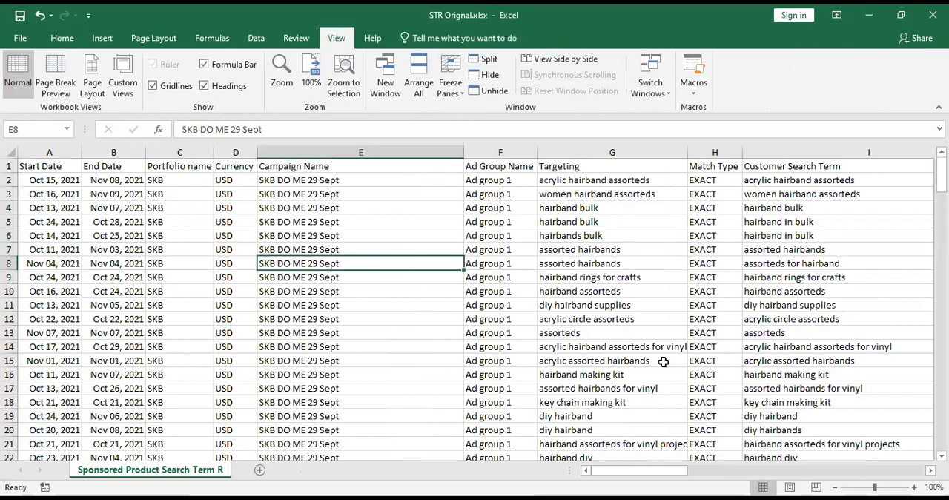
# Switch to STR Formated.xlsx and run the str1_process macro on the search term report.
pyautogui.click(761, 318)
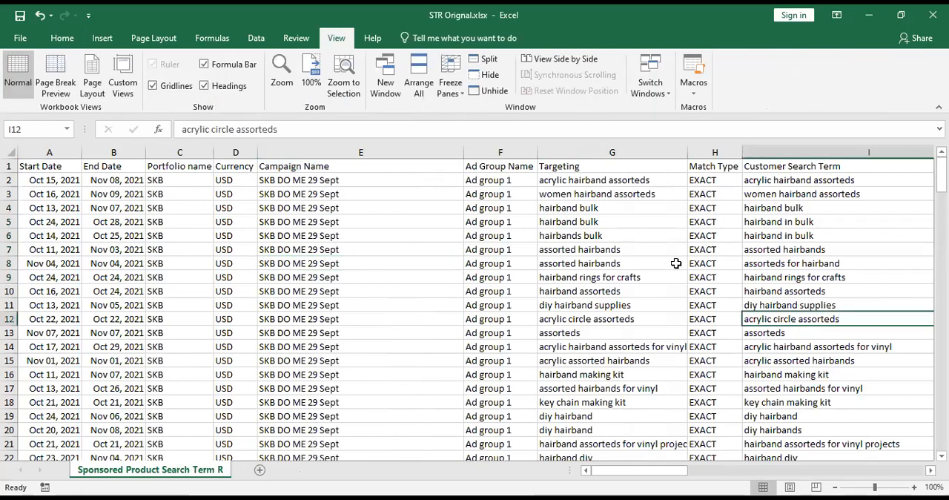
pyautogui.click(674, 263)
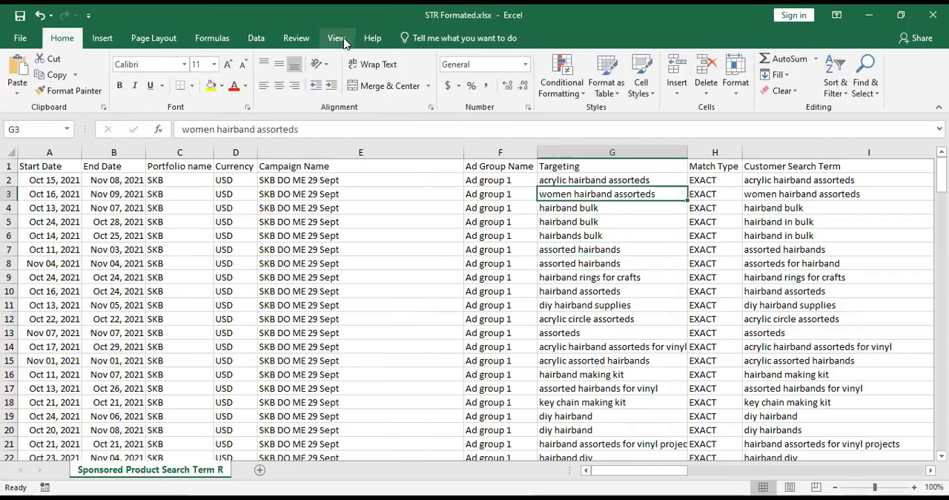
pyautogui.click(336, 38)
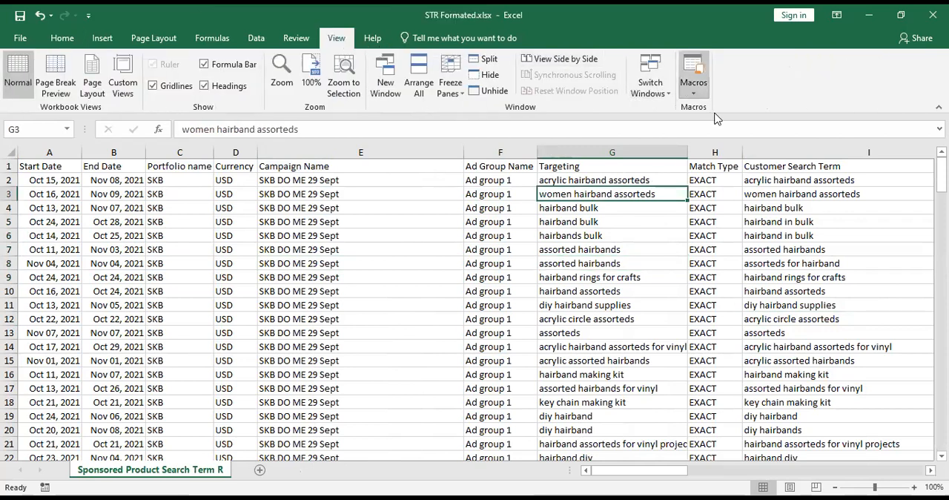
pyautogui.moveTo(571, 200); pyautogui.dragTo(554, 185)
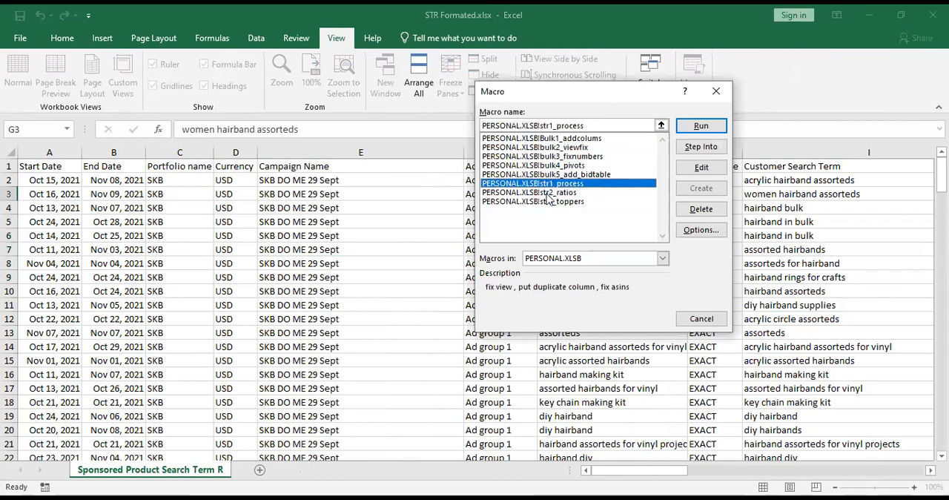
pyautogui.click(691, 126)
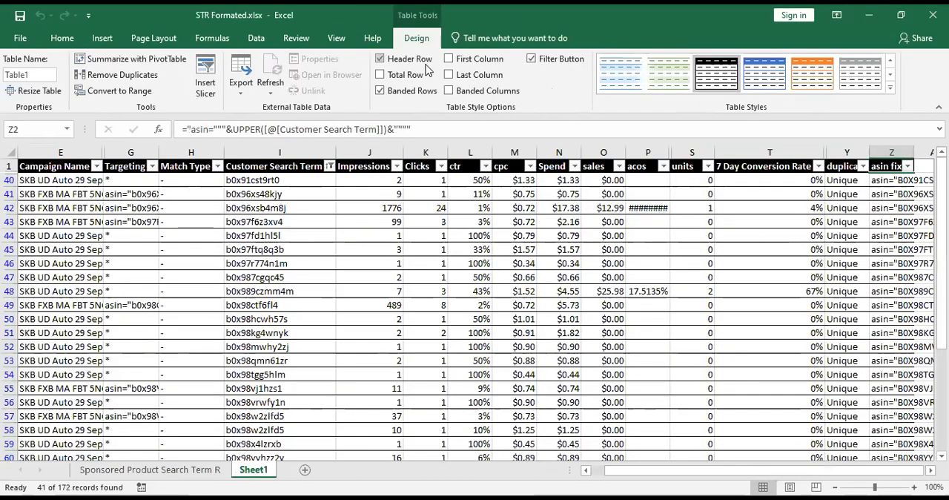
# Run the str2_ratios macro on the processed search term table and end its execution.
pyautogui.click(336, 37)
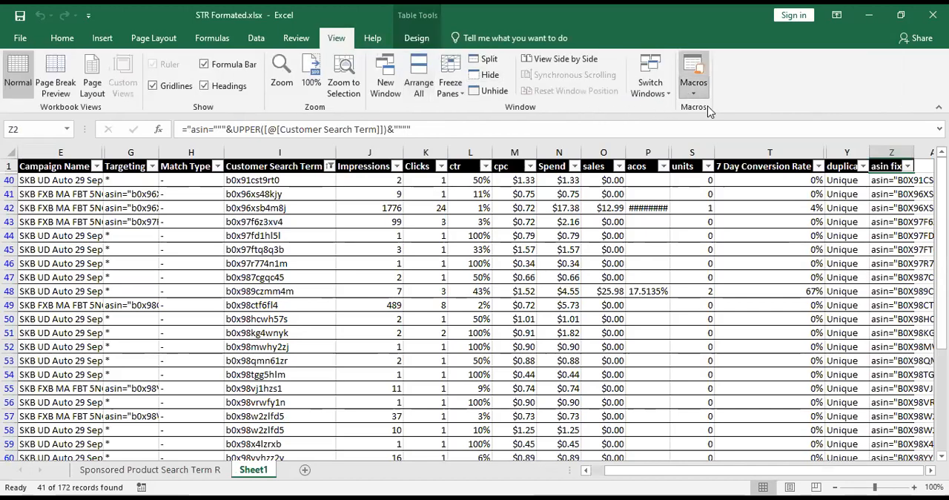
pyautogui.click(570, 192)
pyautogui.doubleClick(570, 191)
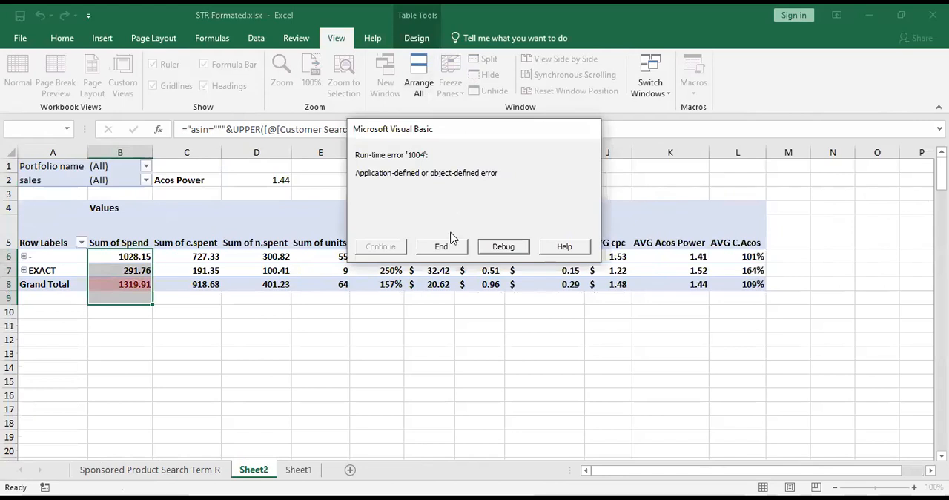
pyautogui.click(442, 246)
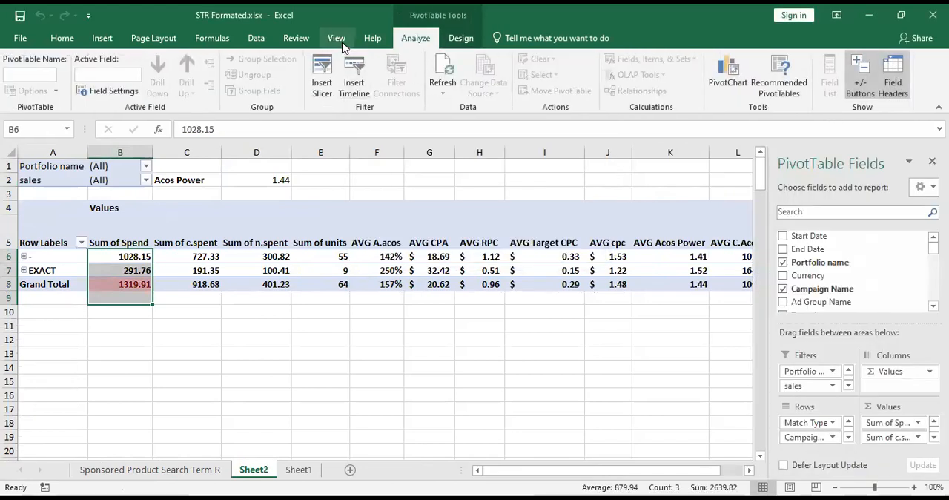
# Run the str3_toppers macro from PERSONAL.XLSB in the STR Formated workbook.
pyautogui.click(338, 41)
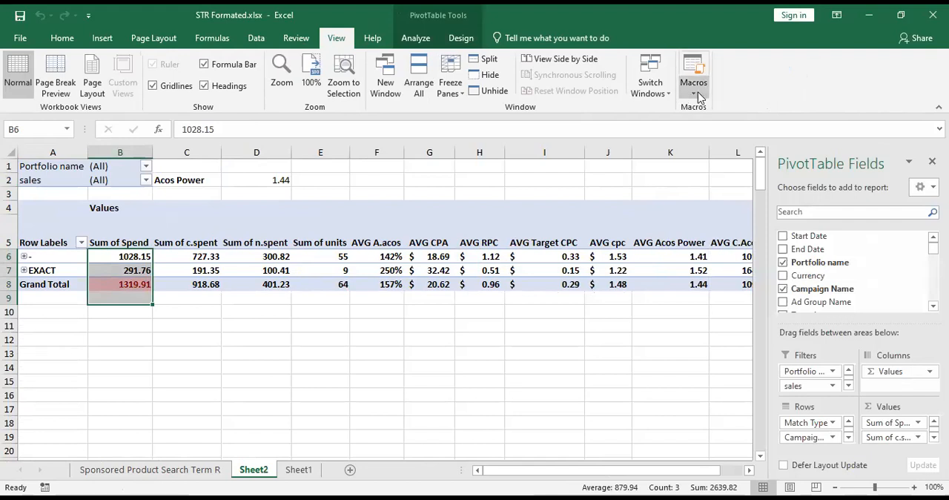
pyautogui.hotkey('alt', 'F8')
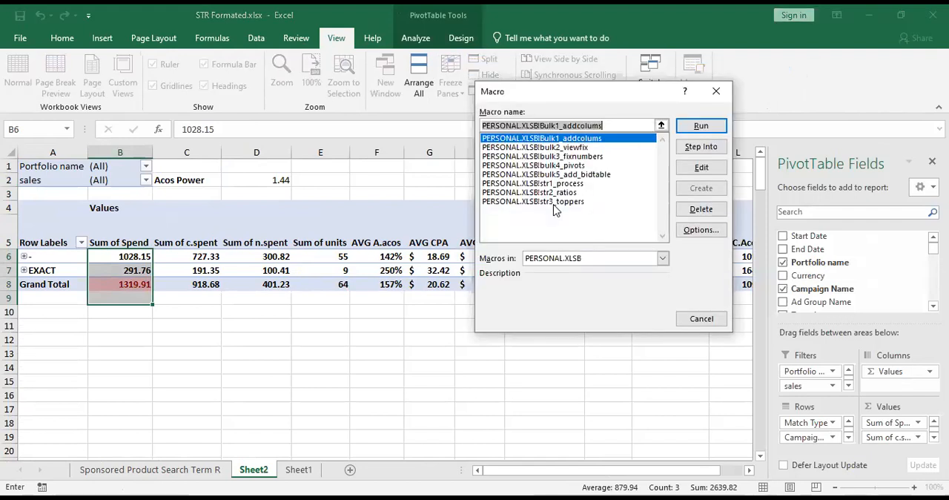
pyautogui.click(558, 204)
pyautogui.doubleClick(558, 203)
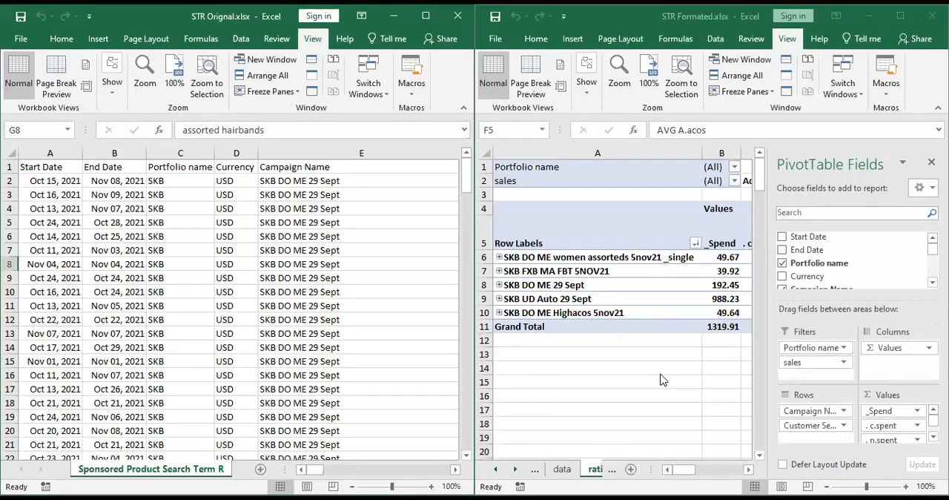
# Compare the original and formatted search term reports, and examine the data sheet's metrics and its duplicate and asin fix columns.
pyautogui.click(638, 366)
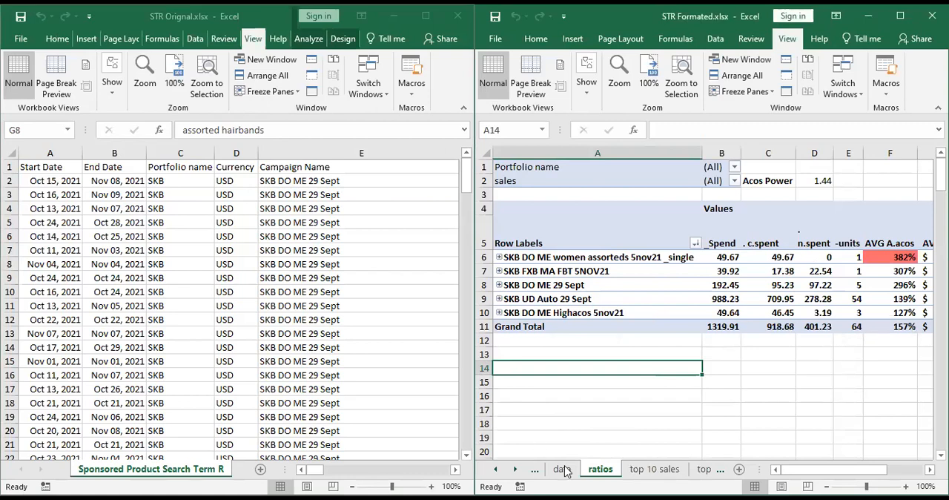
pyautogui.click(246, 295)
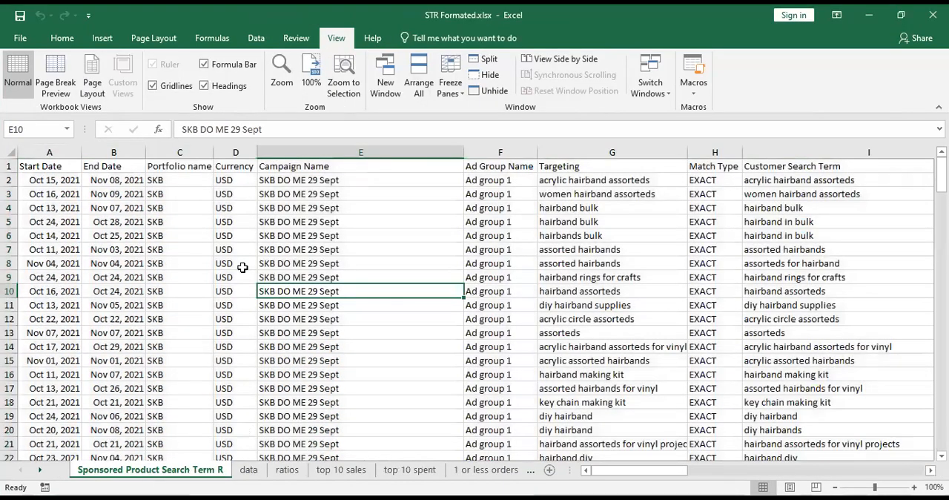
pyautogui.click(249, 469)
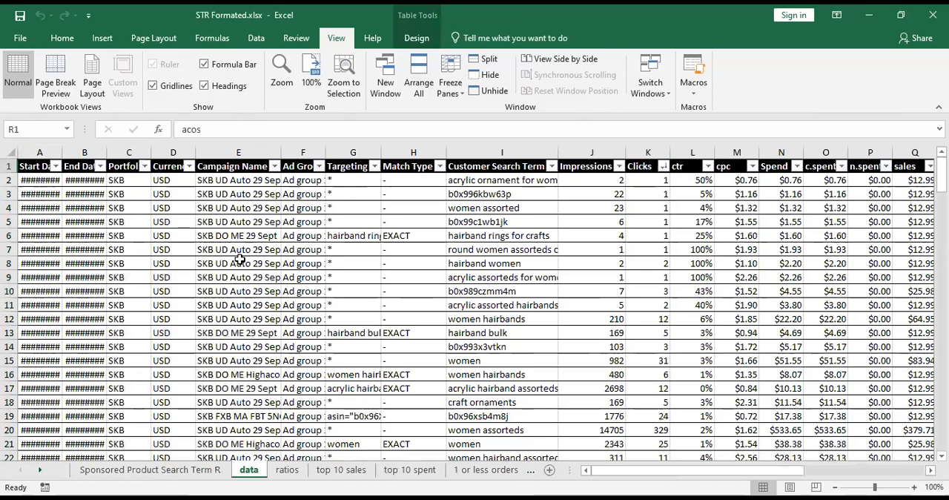
pyautogui.click(239, 262)
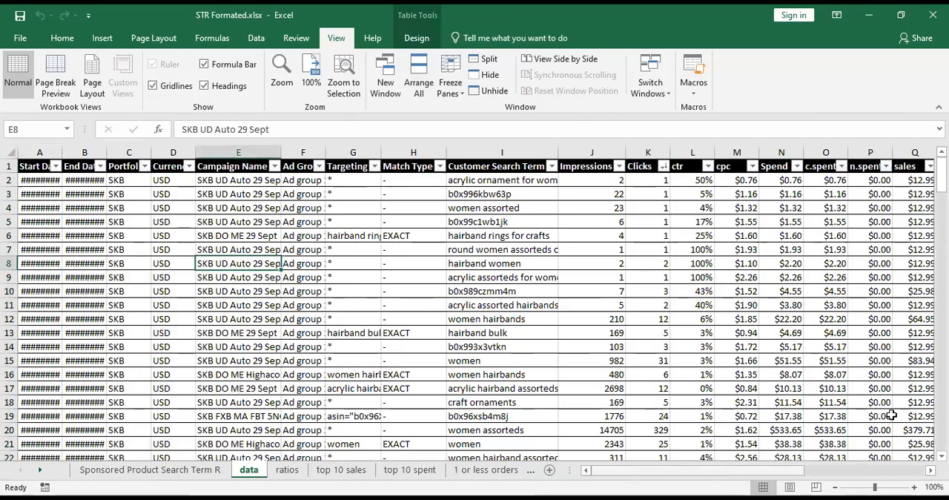
pyautogui.hscroll(5, 819, 152)
pyautogui.click(819, 152)
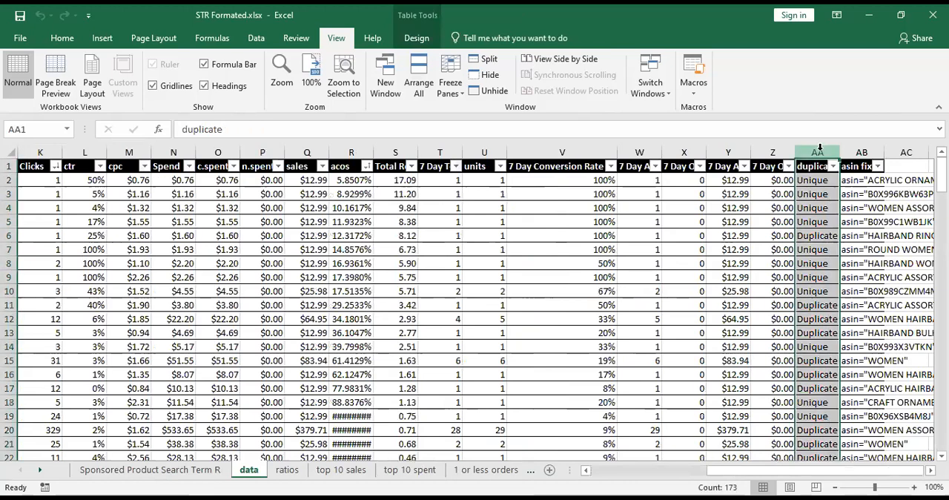
pyautogui.click(857, 152)
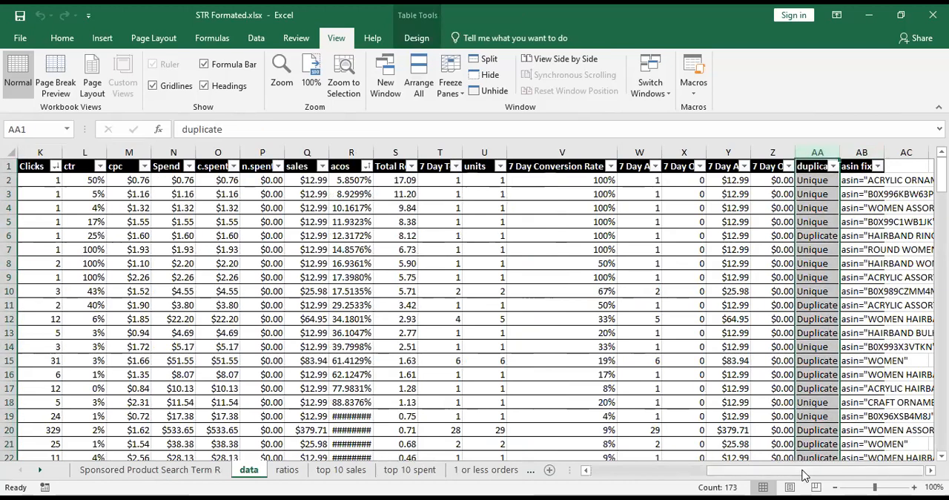
pyautogui.click(583, 468)
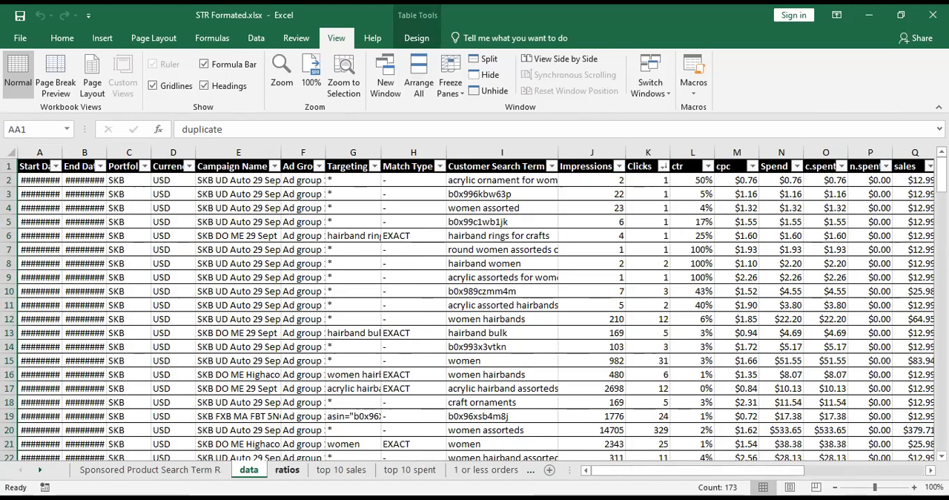
# Open the ratios sheet and review the AVG C.Acos and AVG Acos Power columns and the overall Acos Power value.
pyautogui.hotkey('ctrl', 'pagedown')
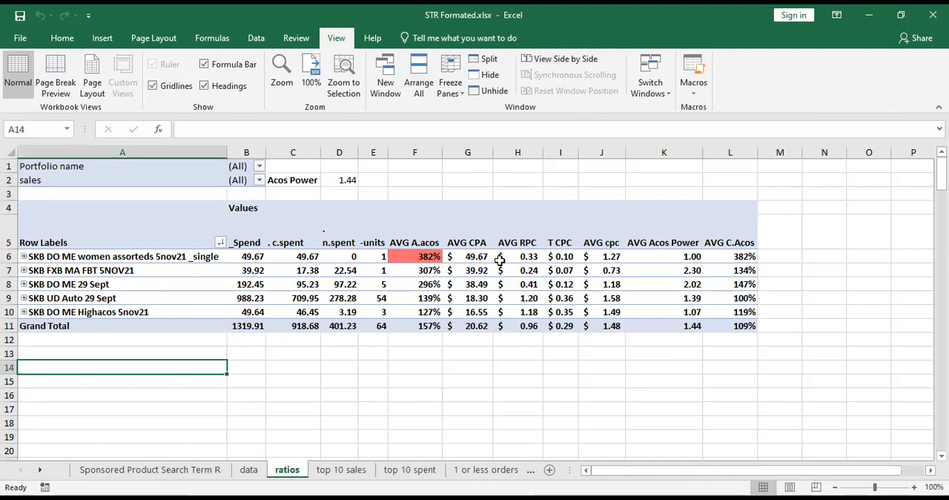
pyautogui.click(734, 257)
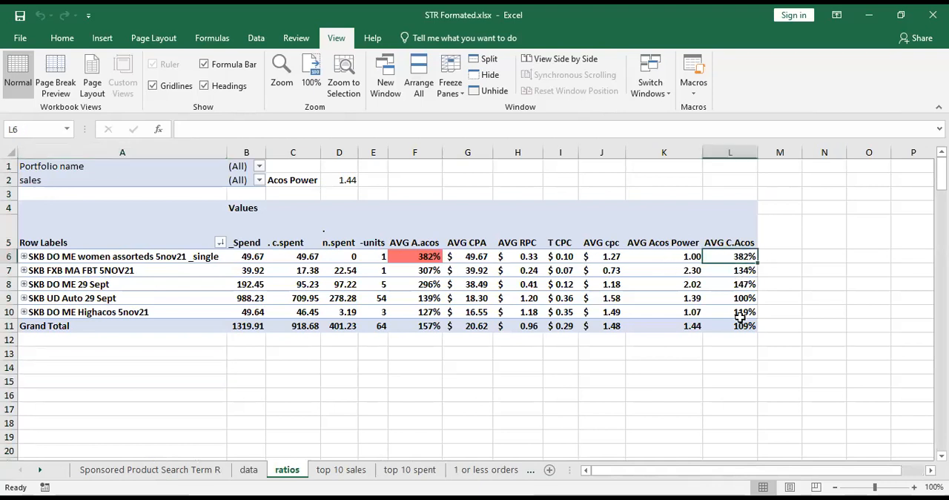
pyautogui.moveTo(679, 256); pyautogui.dragTo(676, 284)
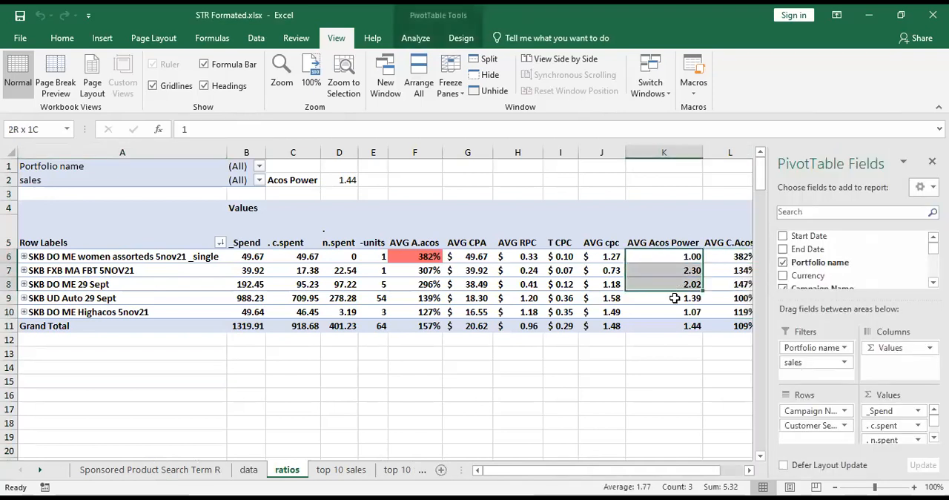
pyautogui.moveTo(680, 318); pyautogui.dragTo(681, 317)
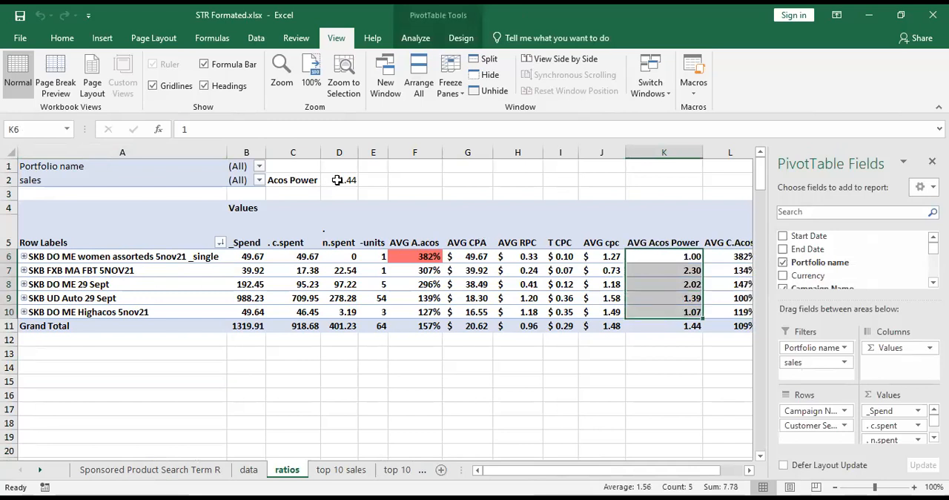
pyautogui.moveTo(304, 180); pyautogui.dragTo(346, 180)
pyautogui.click(496, 310)
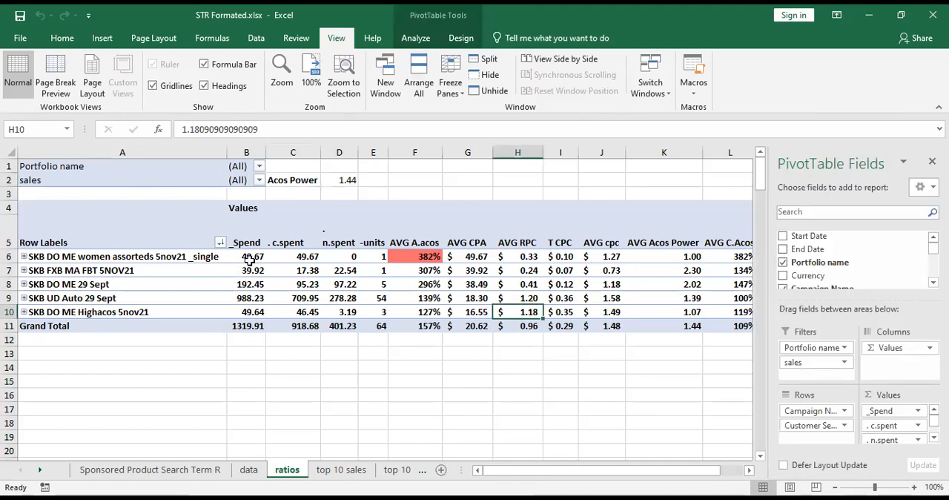
# Examine the total spend, c.spent and n.spent values of each campaign in the ratios pivot table.
pyautogui.moveTo(250, 256); pyautogui.dragTo(250, 312)
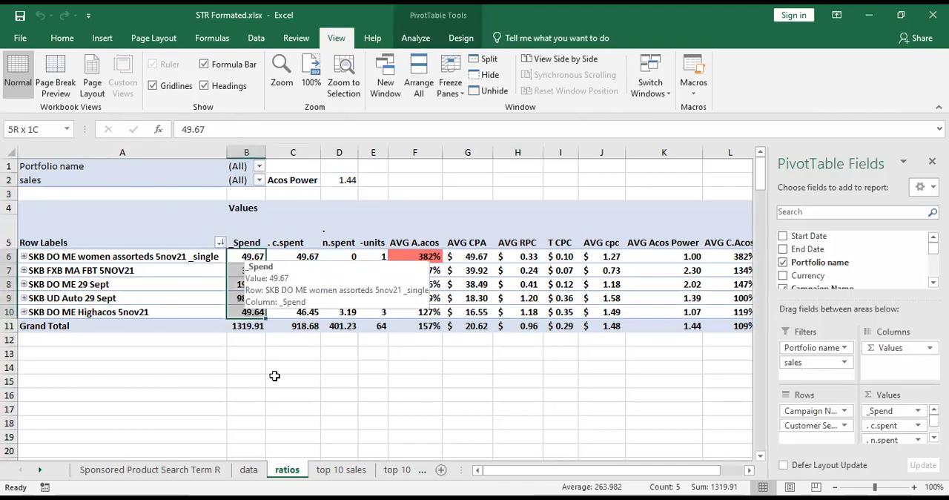
pyautogui.moveTo(299, 256); pyautogui.dragTo(301, 270)
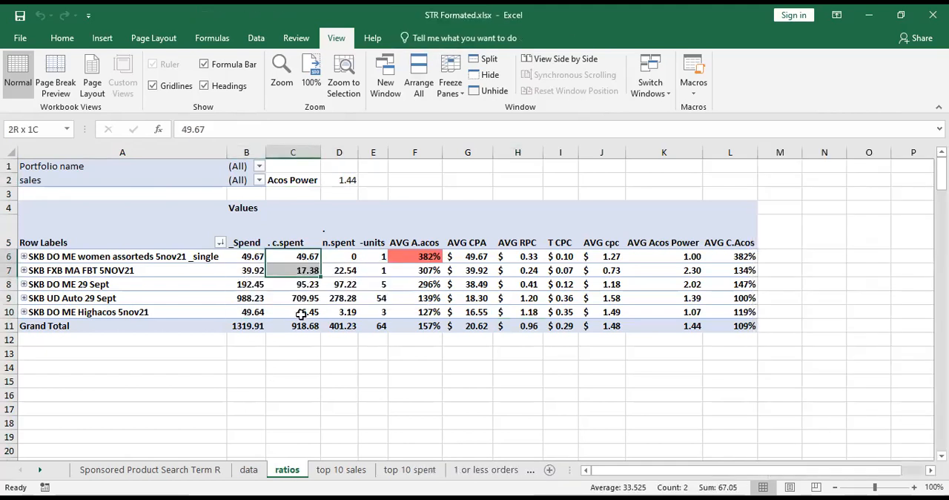
pyautogui.moveTo(301, 314); pyautogui.dragTo(301, 314)
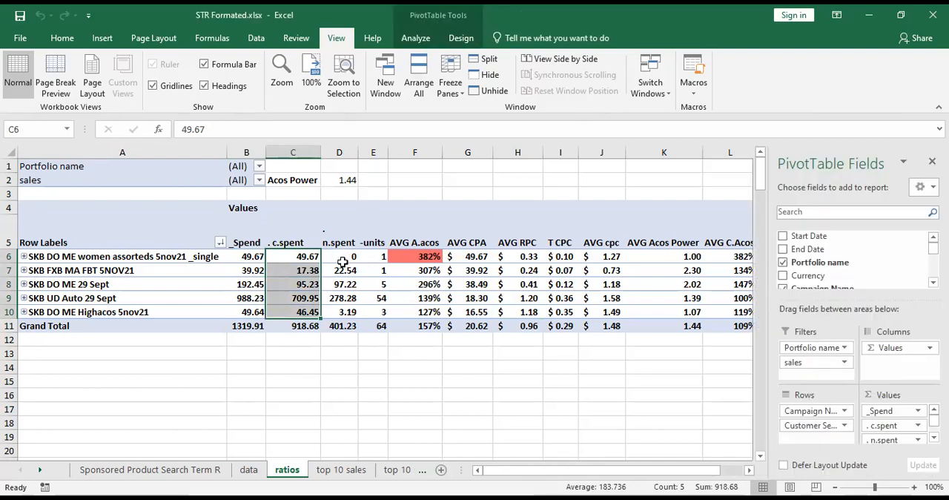
pyautogui.moveTo(339, 256); pyautogui.dragTo(341, 311)
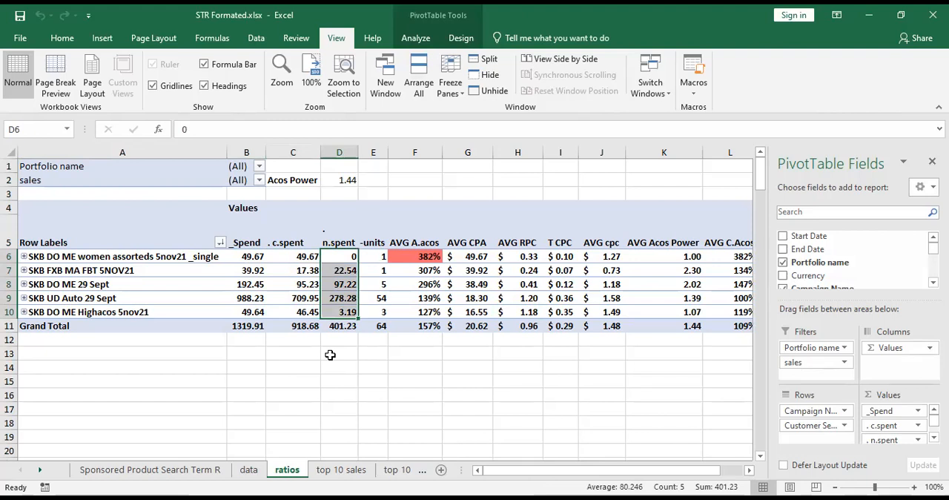
pyautogui.moveTo(345, 274); pyautogui.dragTo(344, 275)
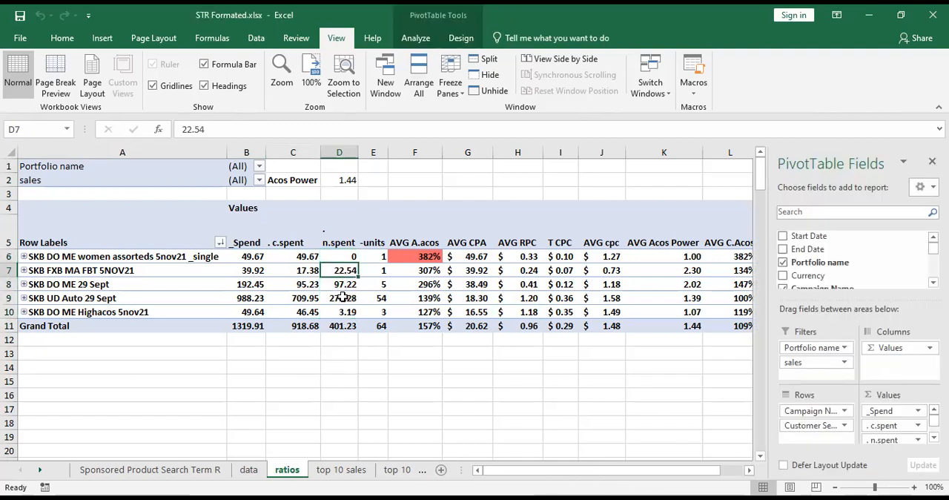
pyautogui.press('Down')
pyautogui.press('Down')
pyautogui.press('Down')
# Review the units, AVG A.acos, AVG CPA and AVG RPC values of the campaigns in the ratios pivot table.
pyautogui.moveTo(378, 256); pyautogui.dragTo(380, 321)
pyautogui.moveTo(429, 258); pyautogui.dragTo(432, 316)
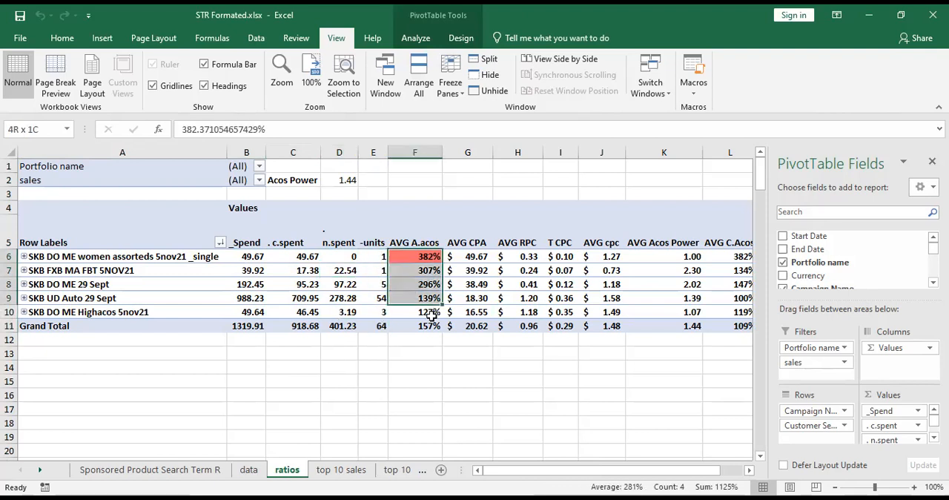
pyautogui.moveTo(482, 254); pyautogui.dragTo(483, 273)
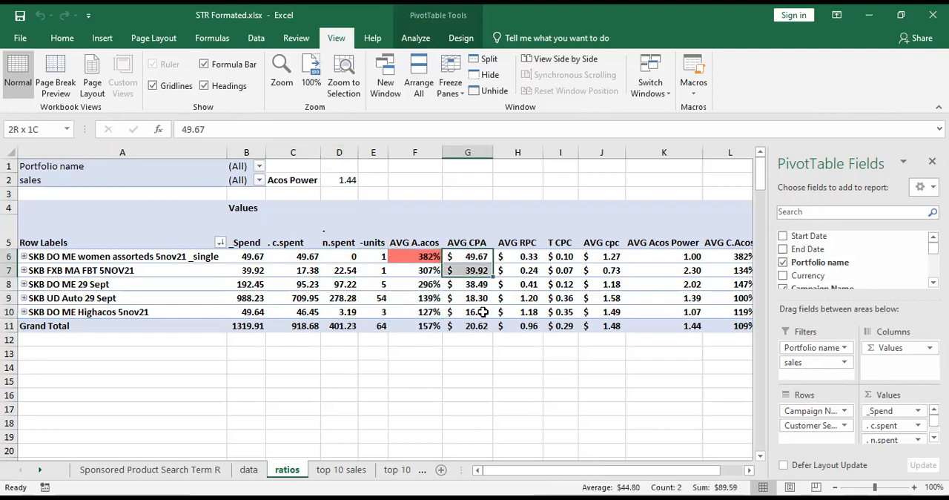
pyautogui.moveTo(483, 311); pyautogui.dragTo(483, 312)
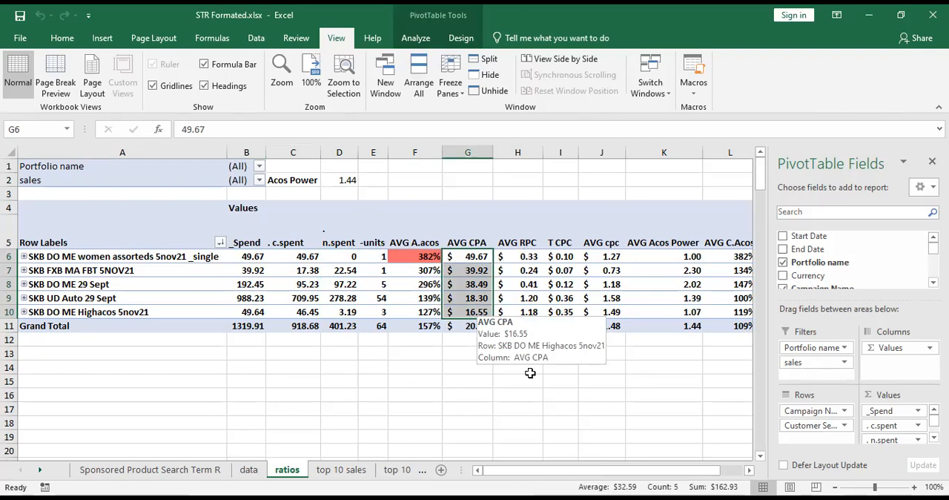
pyautogui.moveTo(534, 259); pyautogui.dragTo(532, 317)
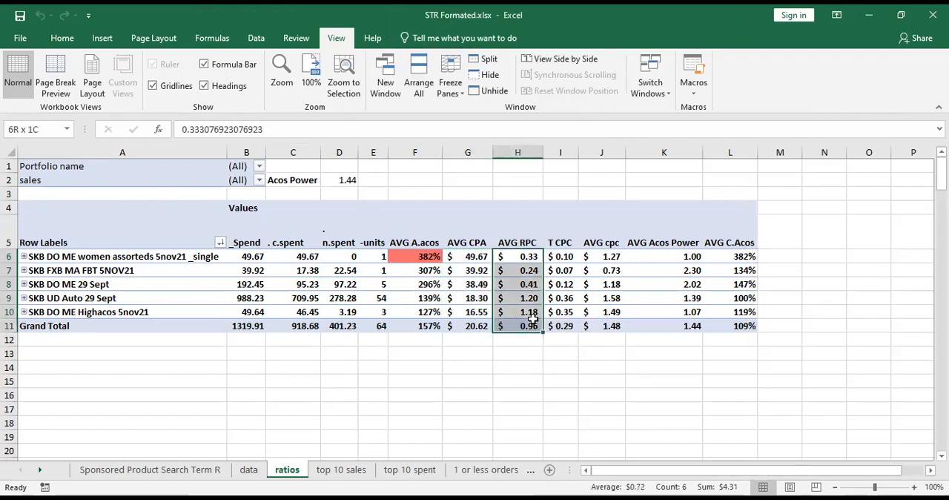
# Expand the SKB DO ME women assorteds 5nov21 _single campaign in the ratios pivot table to list its search terms.
pyautogui.click(24, 257)
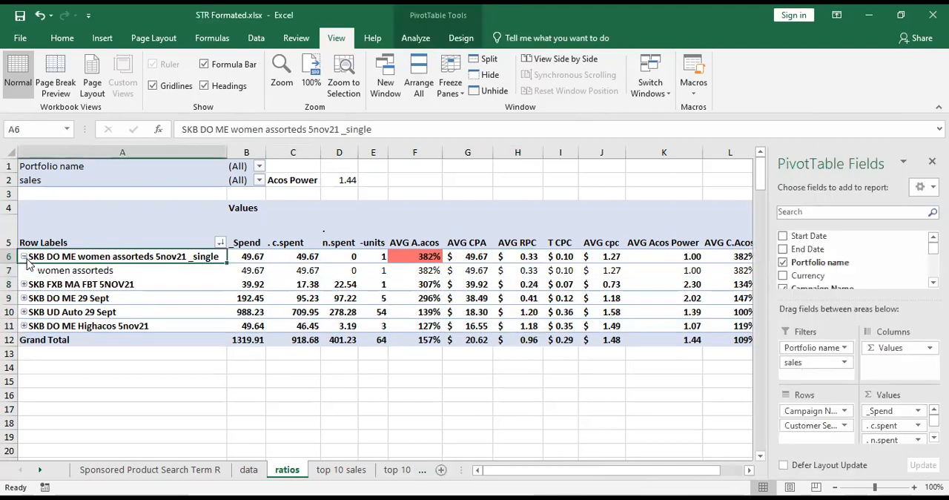
# Review the T CPC and spend of the women assorteds search term in the ratios pivot table.
pyautogui.click(567, 269)
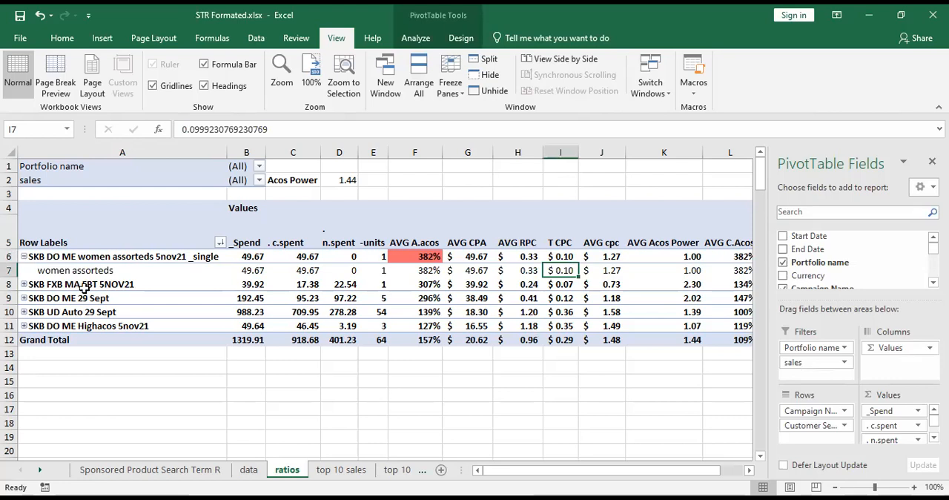
pyautogui.click(104, 271)
pyautogui.hotkey('shift', 'Right')
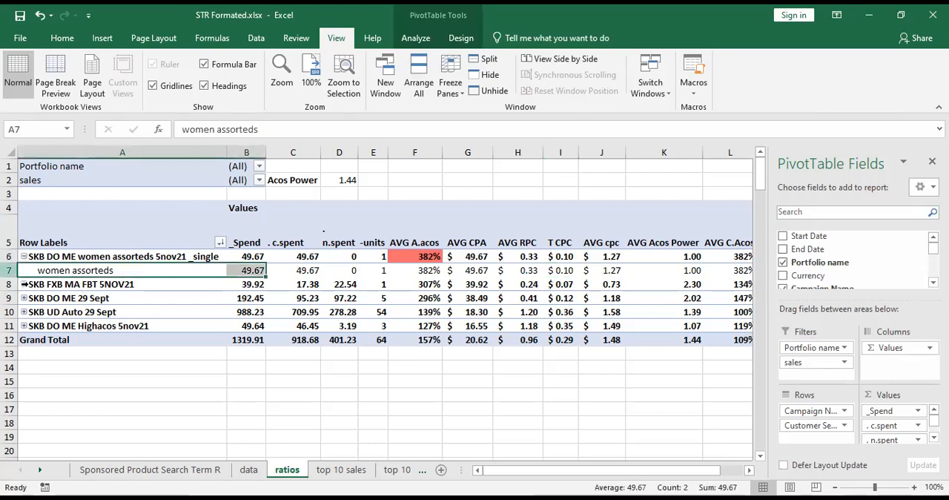
# Expand the SKB FXB MA FBT 5NOV21 and SKB DO ME 29 Sept campaigns and look through their search terms.
pyautogui.click(24, 284)
pyautogui.moveTo(81, 313); pyautogui.dragTo(94, 410)
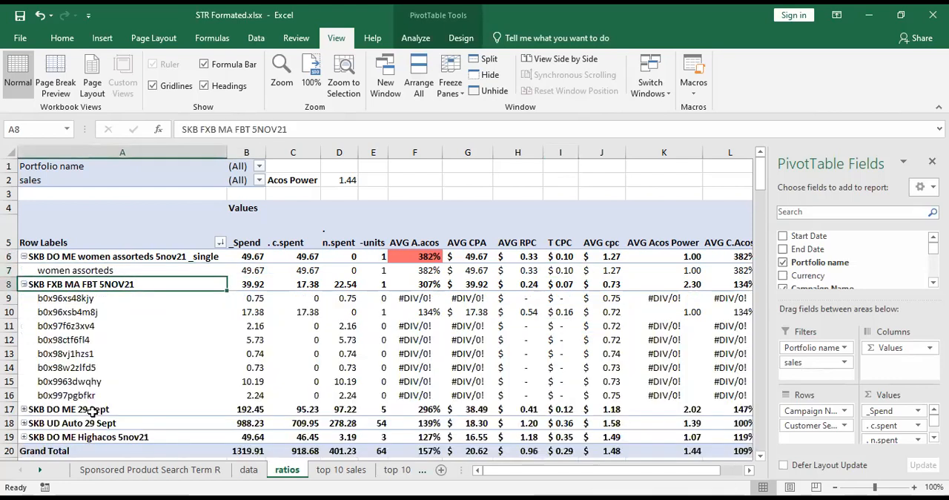
pyautogui.click(130, 411)
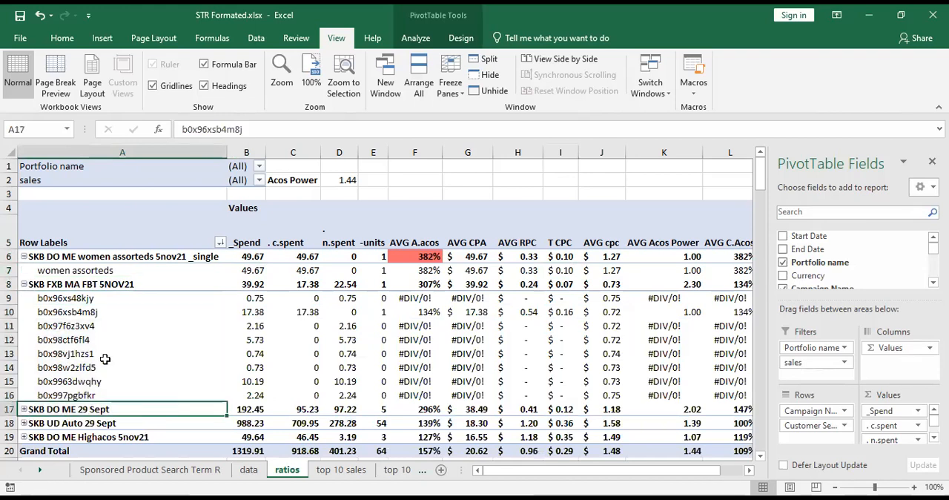
pyautogui.scroll(-3, 357, 406)
pyautogui.moveTo(106, 333); pyautogui.dragTo(563, 416)
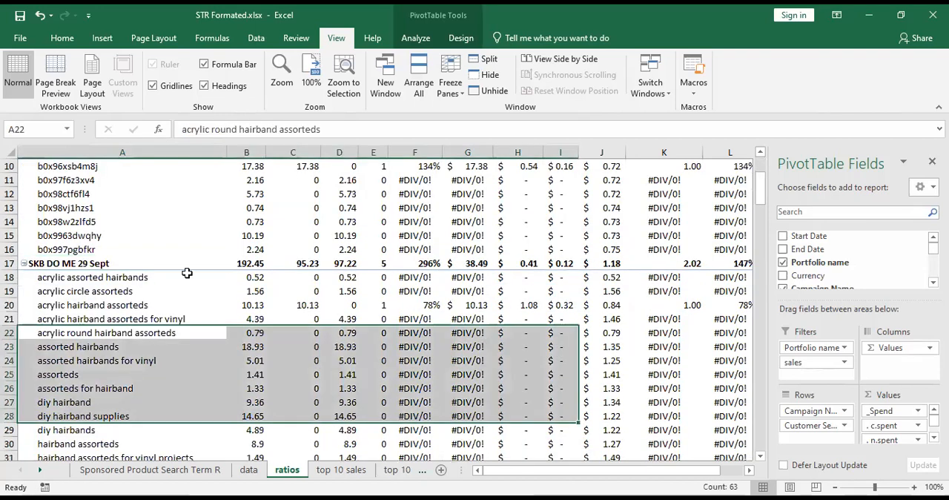
# Collapse the search terms of the three expanded campaigns in the ratios pivot table.
pyautogui.scroll(3, 31, 261)
pyautogui.click(24, 256)
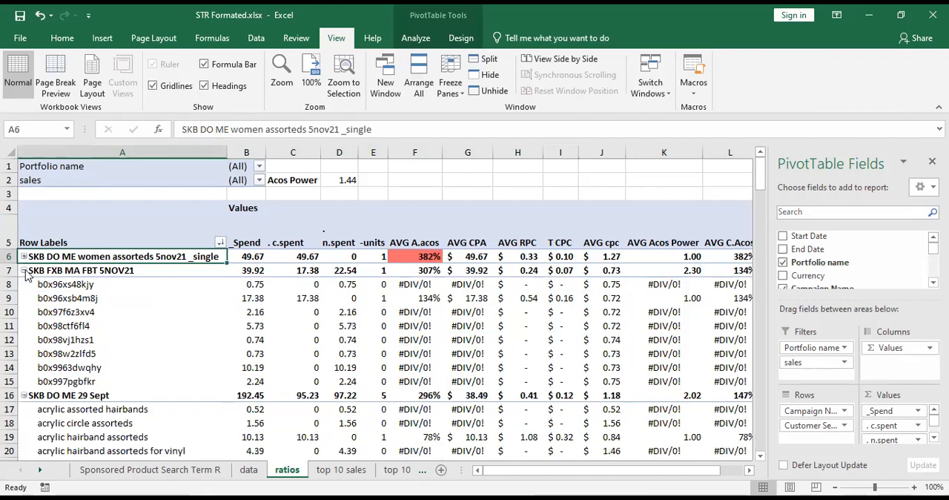
pyautogui.click(24, 271)
pyautogui.click(24, 284)
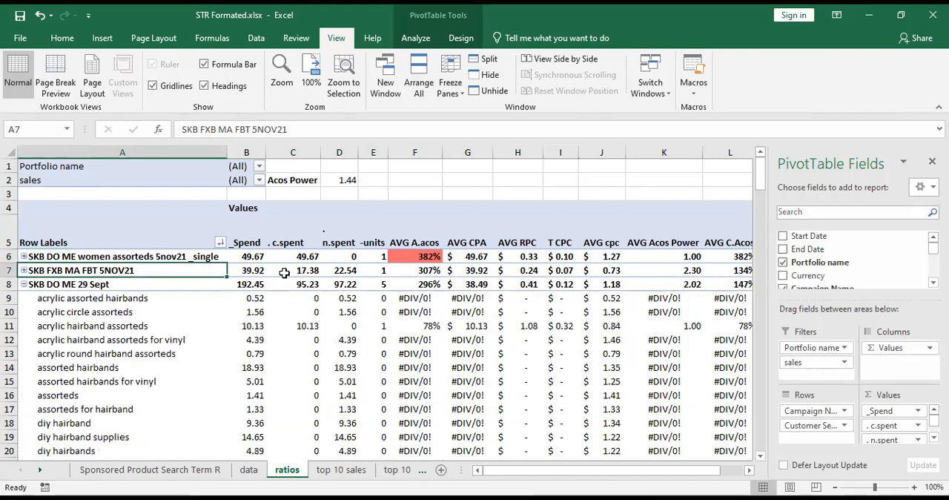
# Expand SKB DO ME 29 Sept again and review the acrylic hairband assorteds values from T CPC to AVG C.Acos.
pyautogui.click(561, 284)
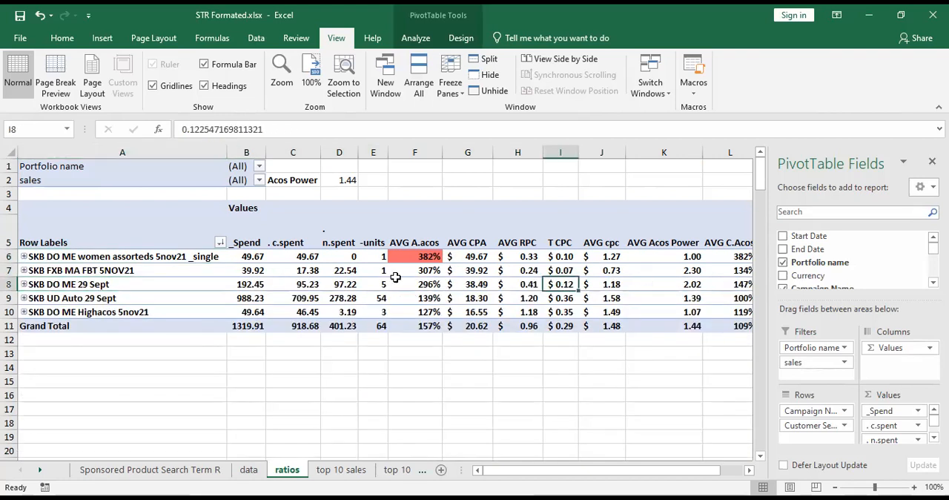
pyautogui.click(24, 284)
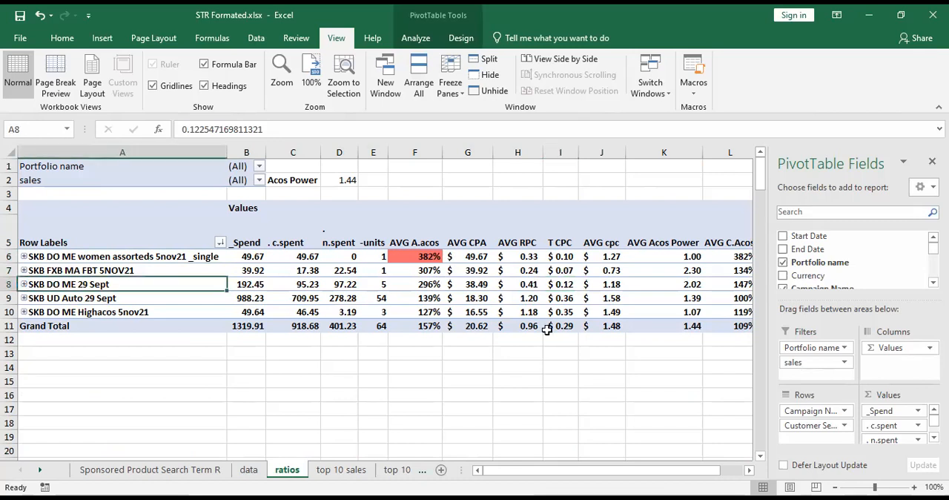
pyautogui.click(570, 327)
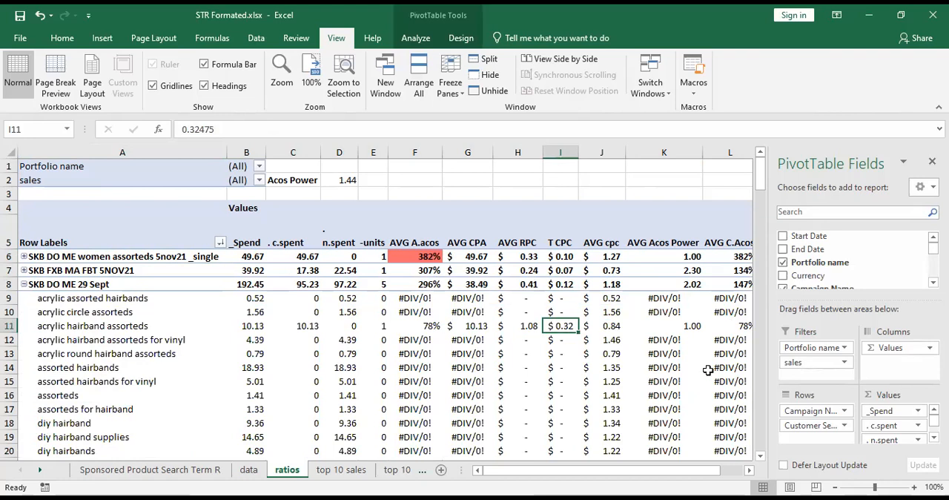
pyautogui.press('Right')
pyautogui.press('Right')
pyautogui.press('Right')
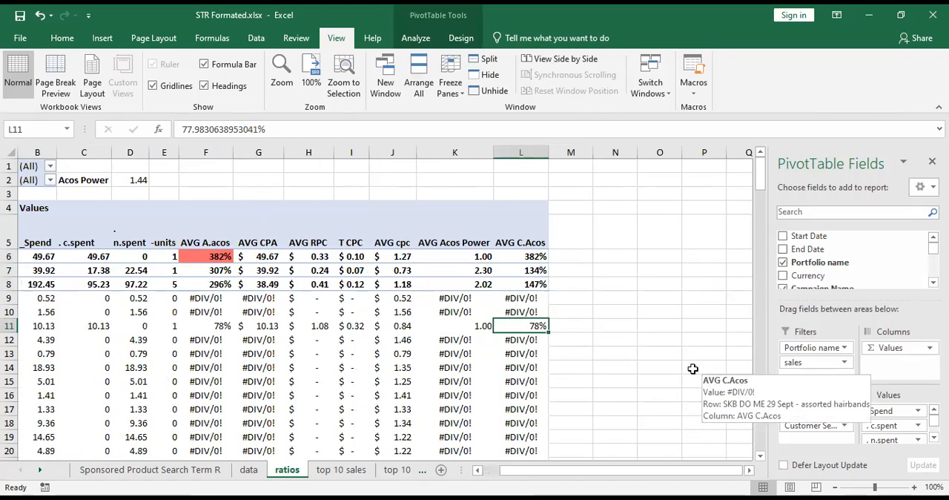
pyautogui.press('Home')
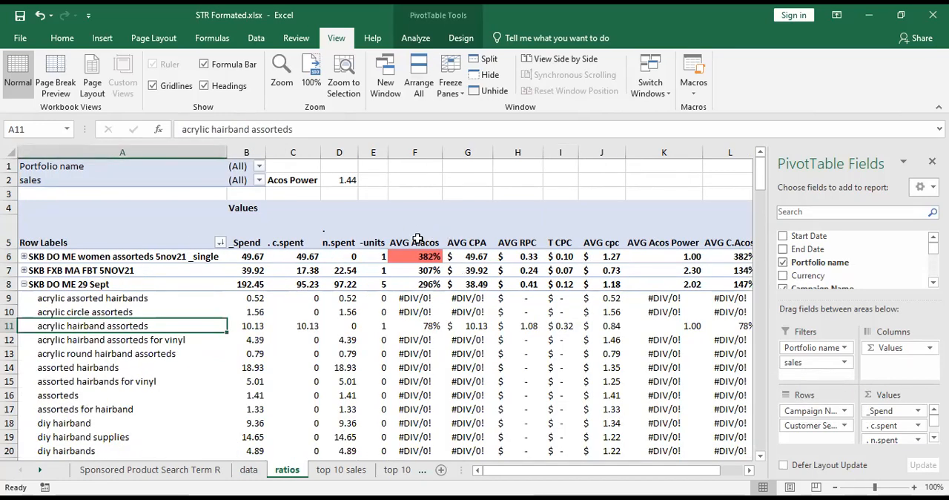
# Examine the AVG A.acos column against the AVG C.Acos values of the SKB DO ME 29 Sept search terms.
pyautogui.click(414, 149)
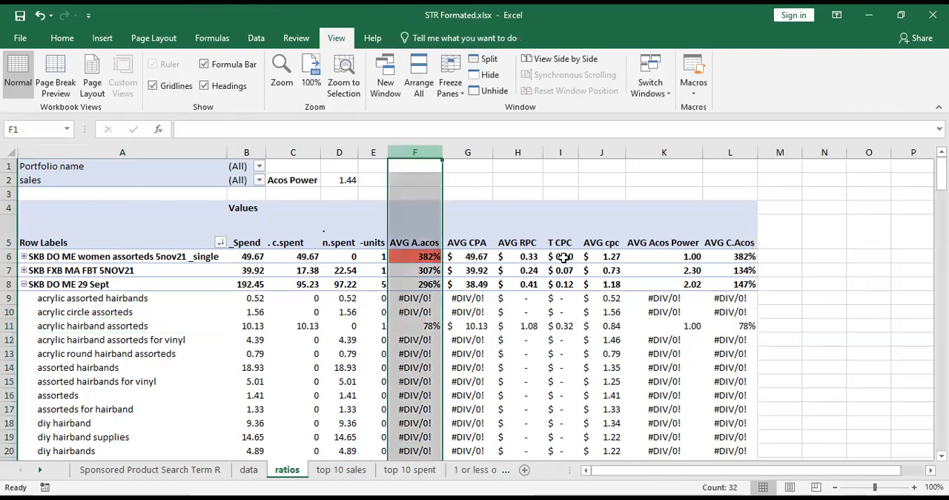
pyautogui.press('Right')
pyautogui.press('Right')
pyautogui.press('Right')
pyautogui.press('Right')
pyautogui.press('Right')
pyautogui.click(733, 329)
pyautogui.press('Down')
pyautogui.press('Down')
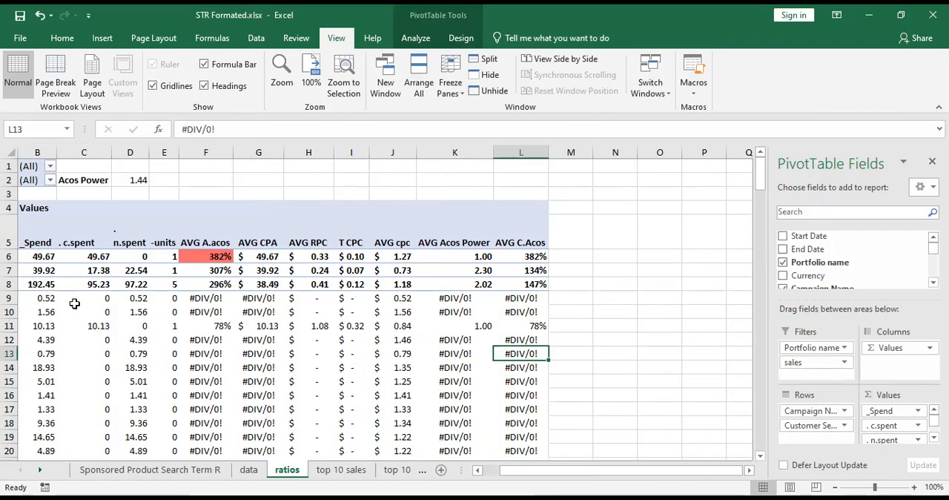
# Collapse the SKB DO ME 29 Sept campaign and review its values across the row to AVG C.Acos.
pyautogui.press('Home')
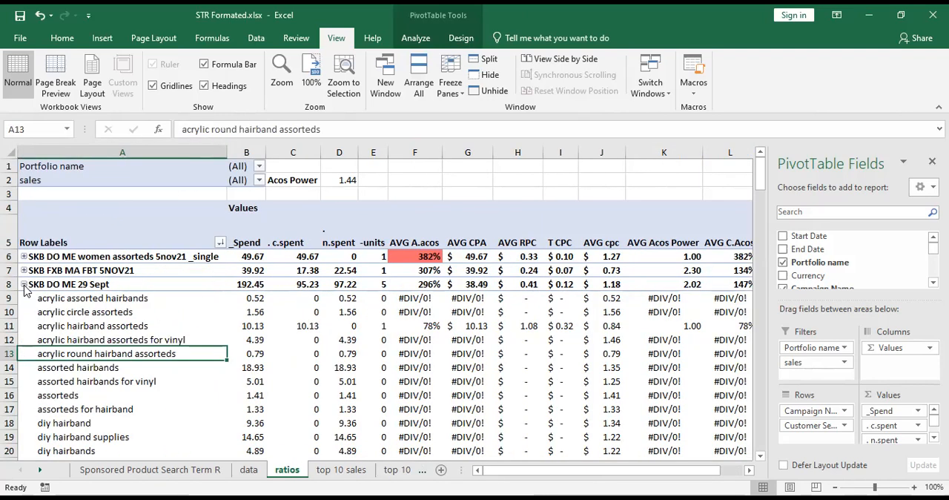
pyautogui.click(23, 284)
pyautogui.press('Right')
pyautogui.press('Right')
pyautogui.press('Right')
pyautogui.press('Right')
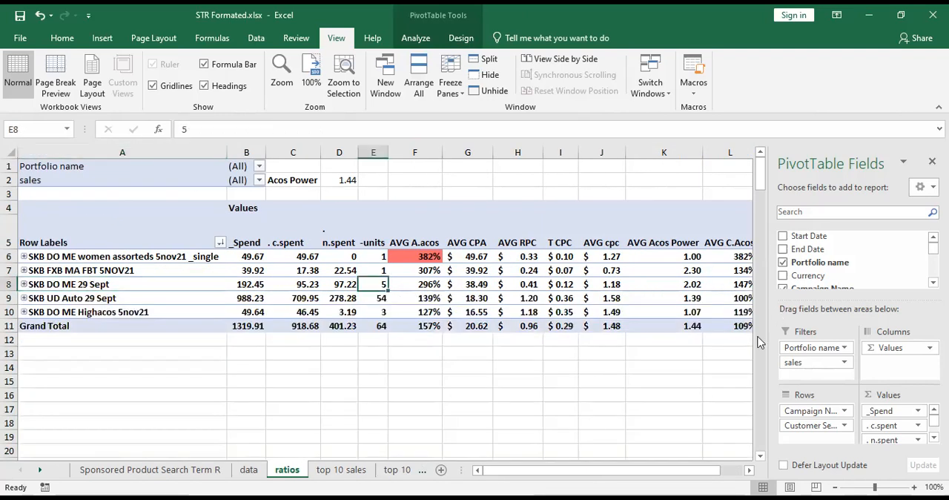
pyautogui.press('Right')
pyautogui.press('Right')
pyautogui.press('Right')
pyautogui.press('Right')
pyautogui.press('Right')
pyautogui.press('Right')
pyautogui.press('Right')
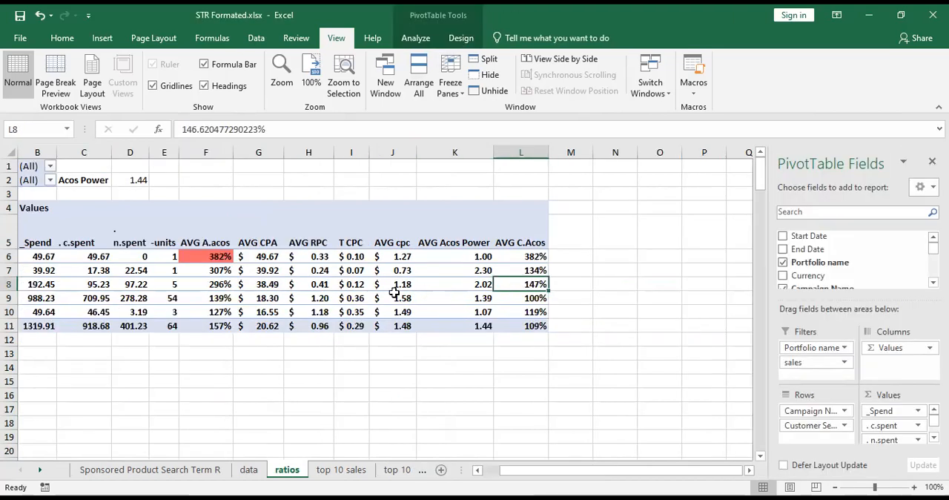
# Compare the AVG A.acos of the SKB DO ME 29 Sept campaign with its AVG C.Acos.
pyautogui.press('Left')
pyautogui.press('Left')
pyautogui.press('Left')
pyautogui.press('Left')
pyautogui.press('Left')
pyautogui.press('Left')
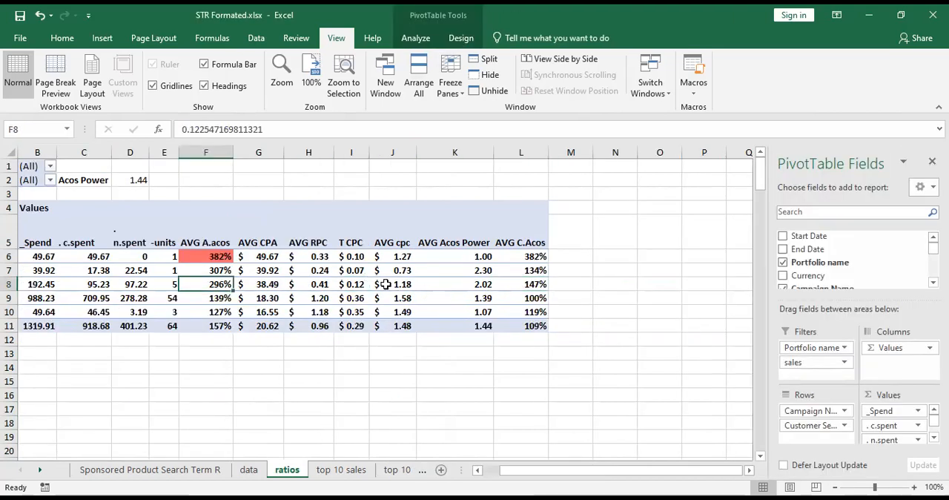
pyautogui.click(220, 286)
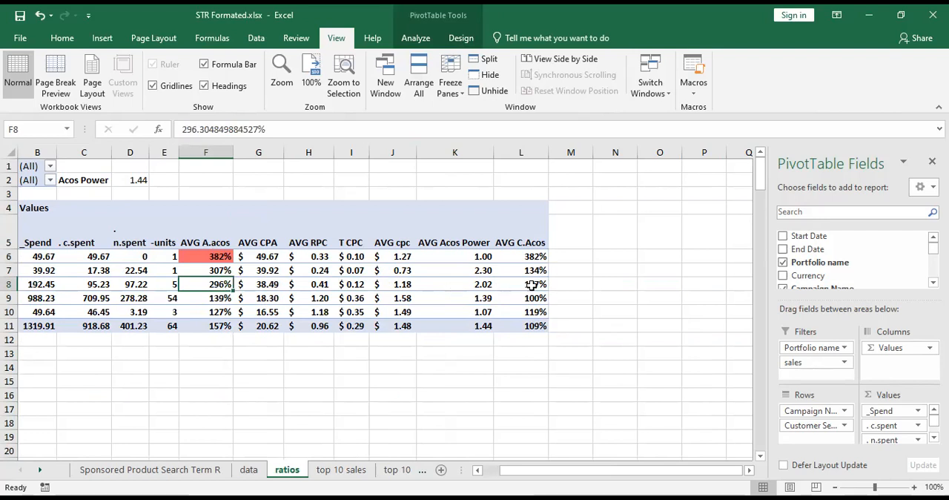
pyautogui.hotkey('ctrl', 'Right')
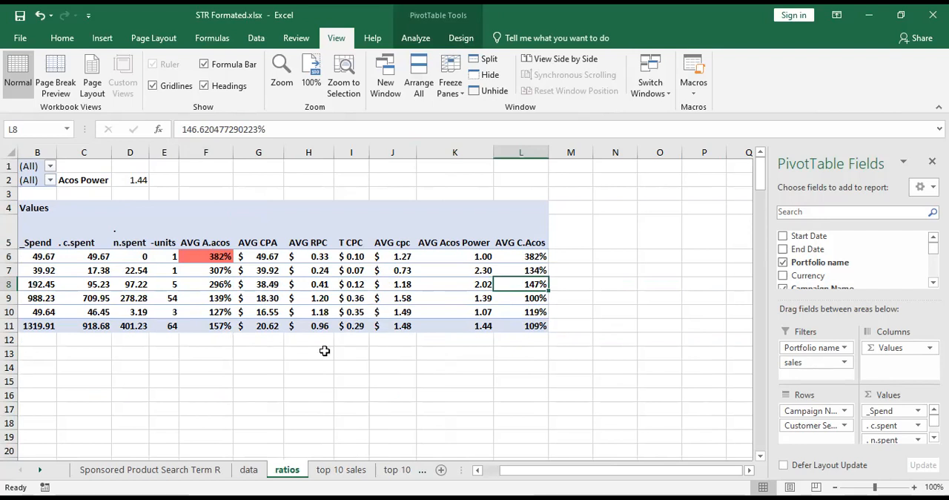
# Open the top 10 sales sheet and look through its search terms and their metrics.
pyautogui.click(323, 469)
pyautogui.click(255, 346)
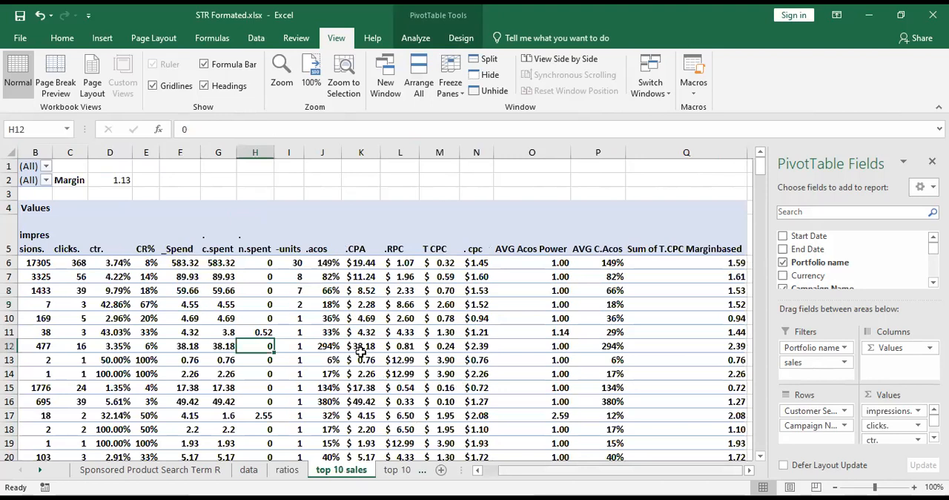
pyautogui.hscroll(-1, 361, 352)
pyautogui.scroll(-6, 361, 352)
pyautogui.scroll(6, 334, 308)
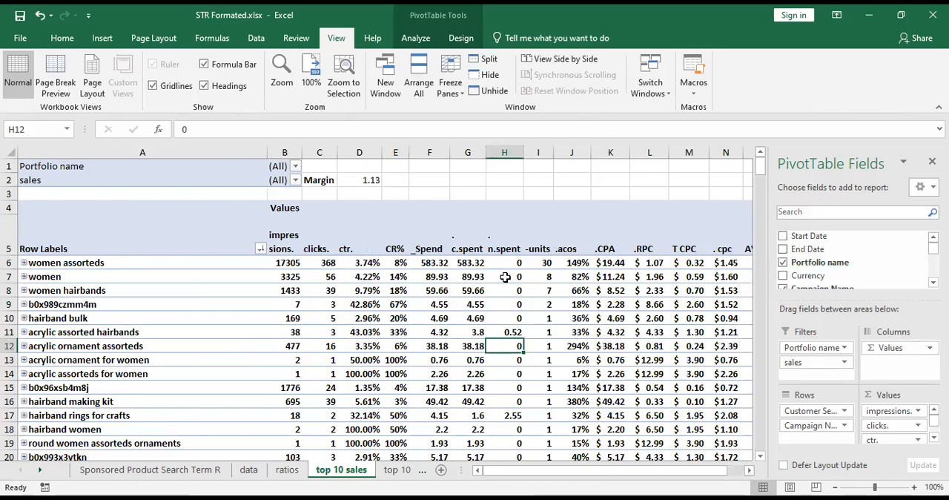
pyautogui.scroll(-2, 235, 292)
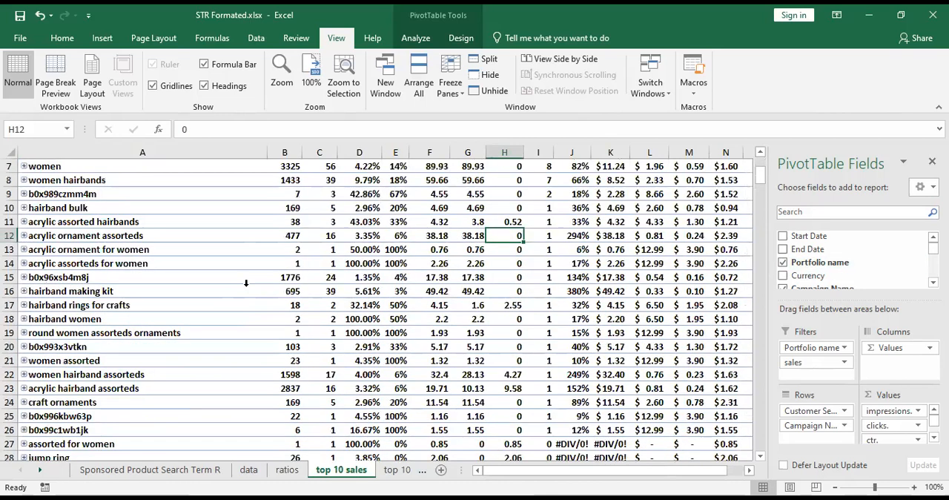
pyautogui.scroll(1, 376, 223)
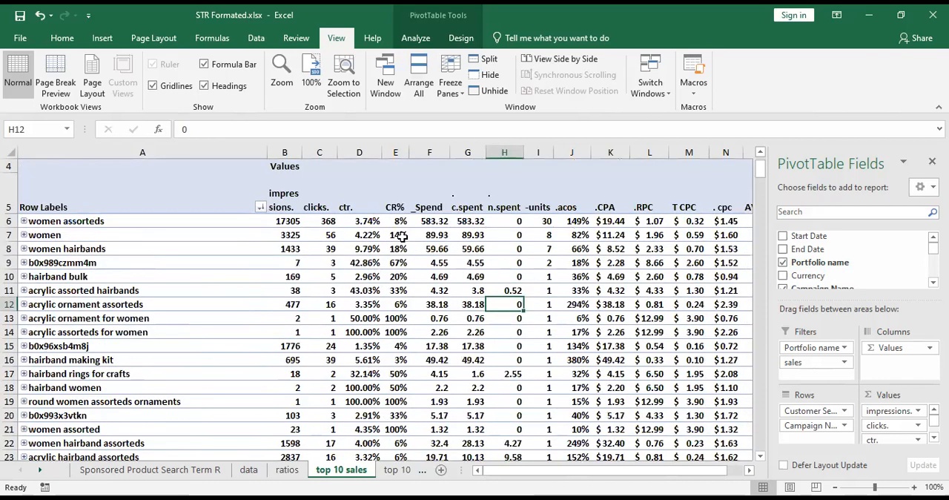
# Review the units of the best-selling search terms by selecting them from women assorteds to hairband rings for crafts.
pyautogui.click(527, 241)
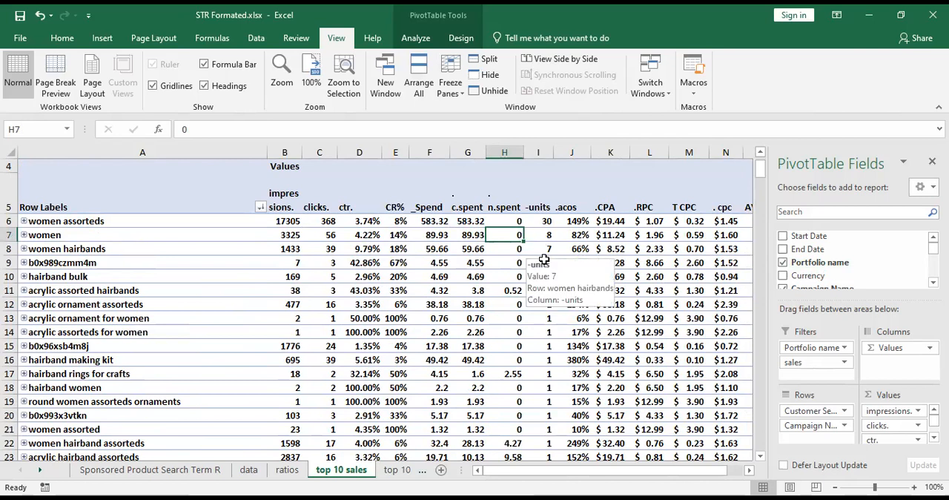
pyautogui.moveTo(545, 222); pyautogui.dragTo(545, 263)
pyautogui.moveTo(545, 223); pyautogui.dragTo(546, 374)
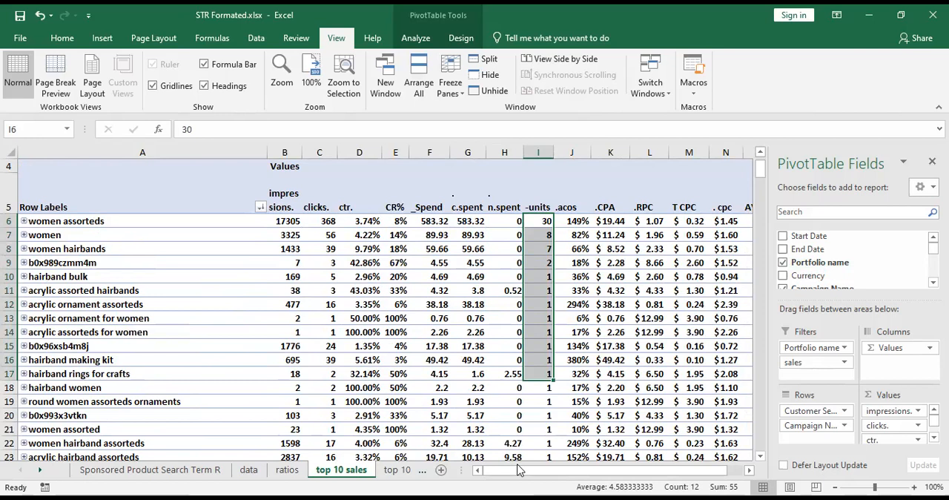
# Open the top 10 spent sheet and select the _Spend values from women assorteds to acrylic hairband assorteds for review.
pyautogui.click(397, 470)
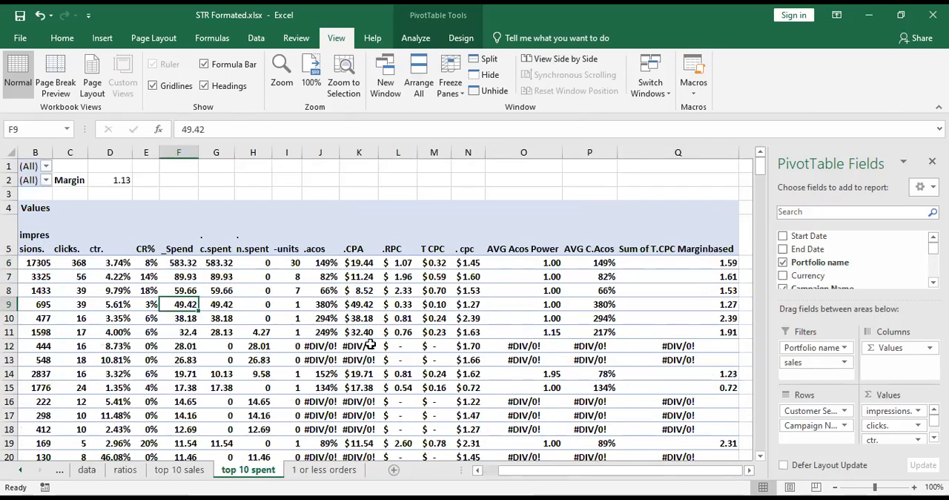
pyautogui.scroll(-1, 510, 361)
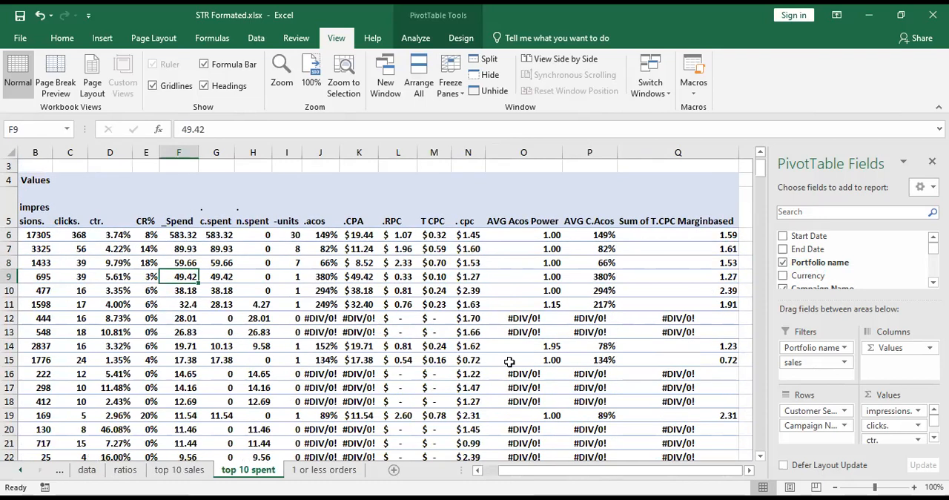
pyautogui.scroll(1, 383, 309)
pyautogui.moveTo(593, 474); pyautogui.dragTo(537, 472)
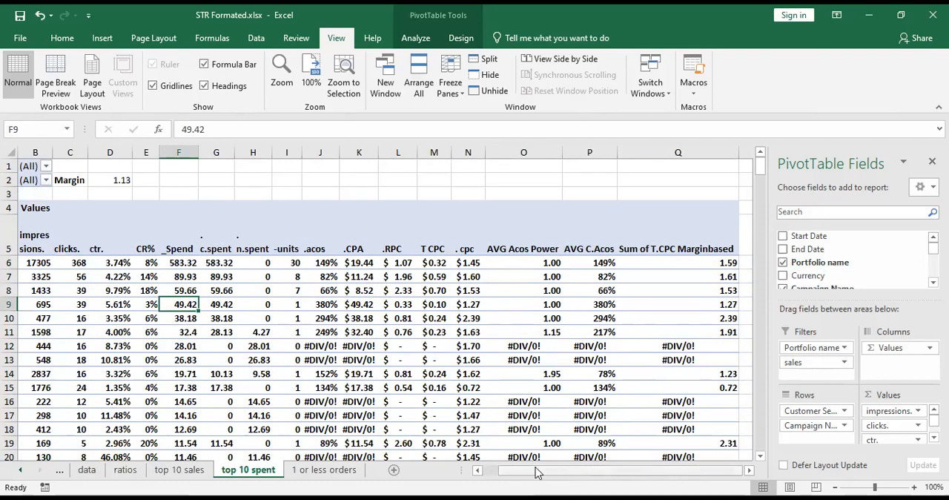
pyautogui.moveTo(435, 263); pyautogui.dragTo(426, 374)
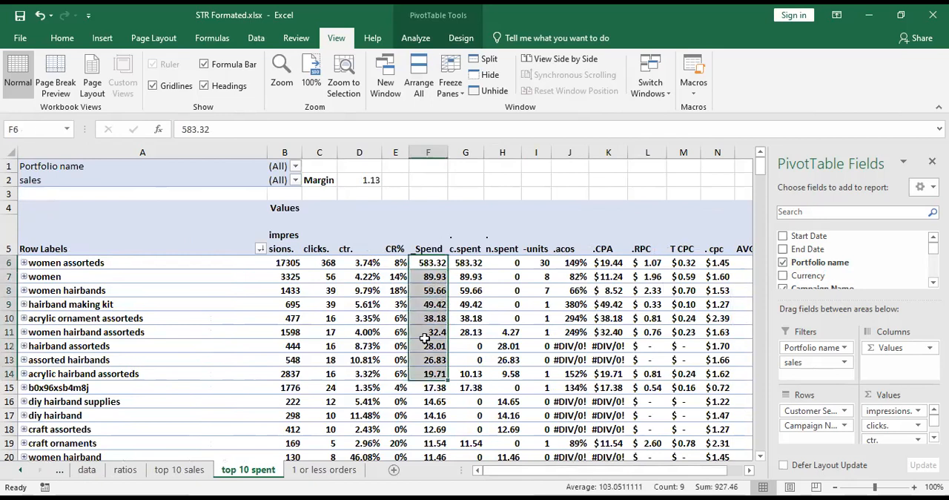
# Open the 1 or less orders sheet and select the units from acrylic ornament assorteds to hairband diy for review.
pyautogui.click(323, 470)
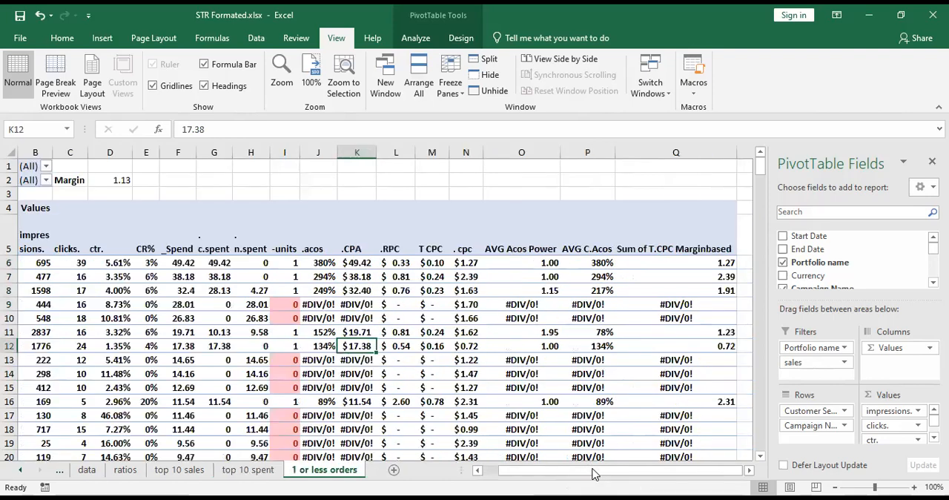
pyautogui.hscroll(-3, 541, 275)
pyautogui.moveTo(541, 274); pyautogui.dragTo(537, 452)
pyautogui.scroll(-4, 535, 404)
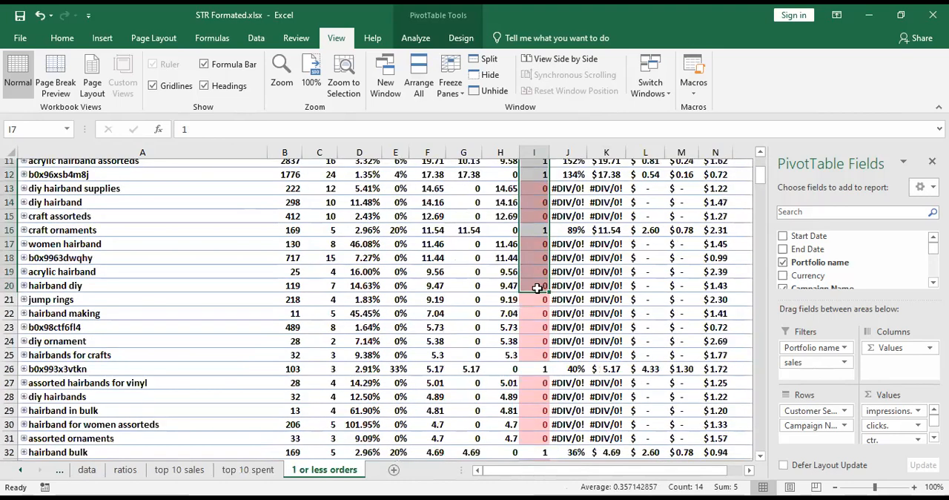
# Select the units of the first three search terms, hairband making kit to women hairband assorteds, and look through the list.
pyautogui.scroll(2, 534, 263)
pyautogui.click(533, 256)
pyautogui.scroll(2, 533, 253)
pyautogui.moveTo(533, 252); pyautogui.dragTo(535, 294)
pyautogui.scroll(1, 536, 295)
pyautogui.scroll(-1, 575, 382)
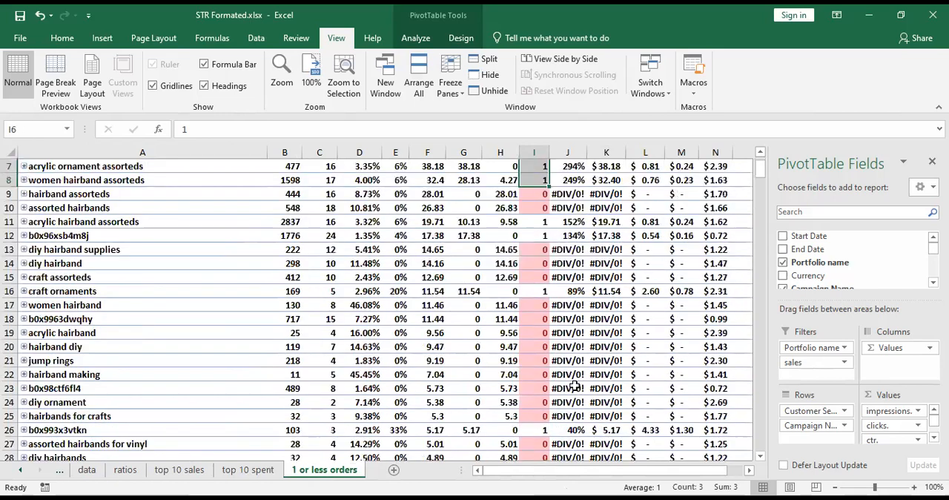
pyautogui.scroll(1, 575, 386)
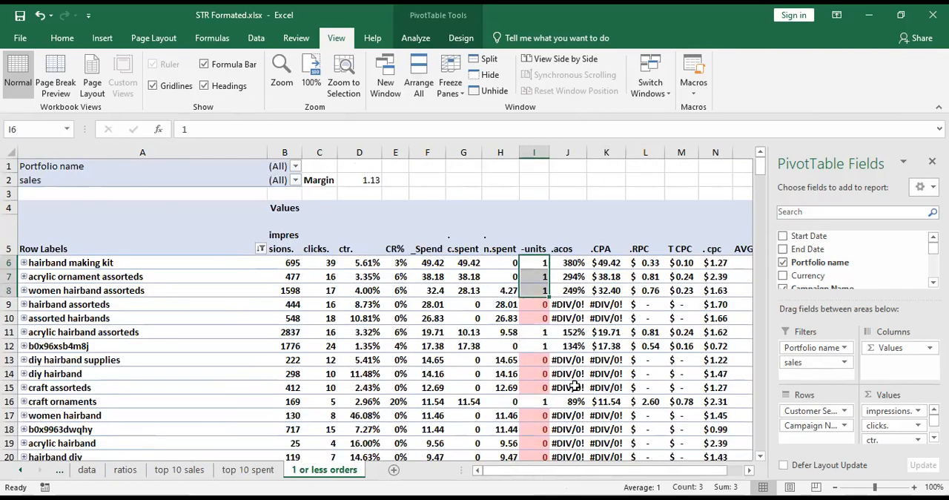